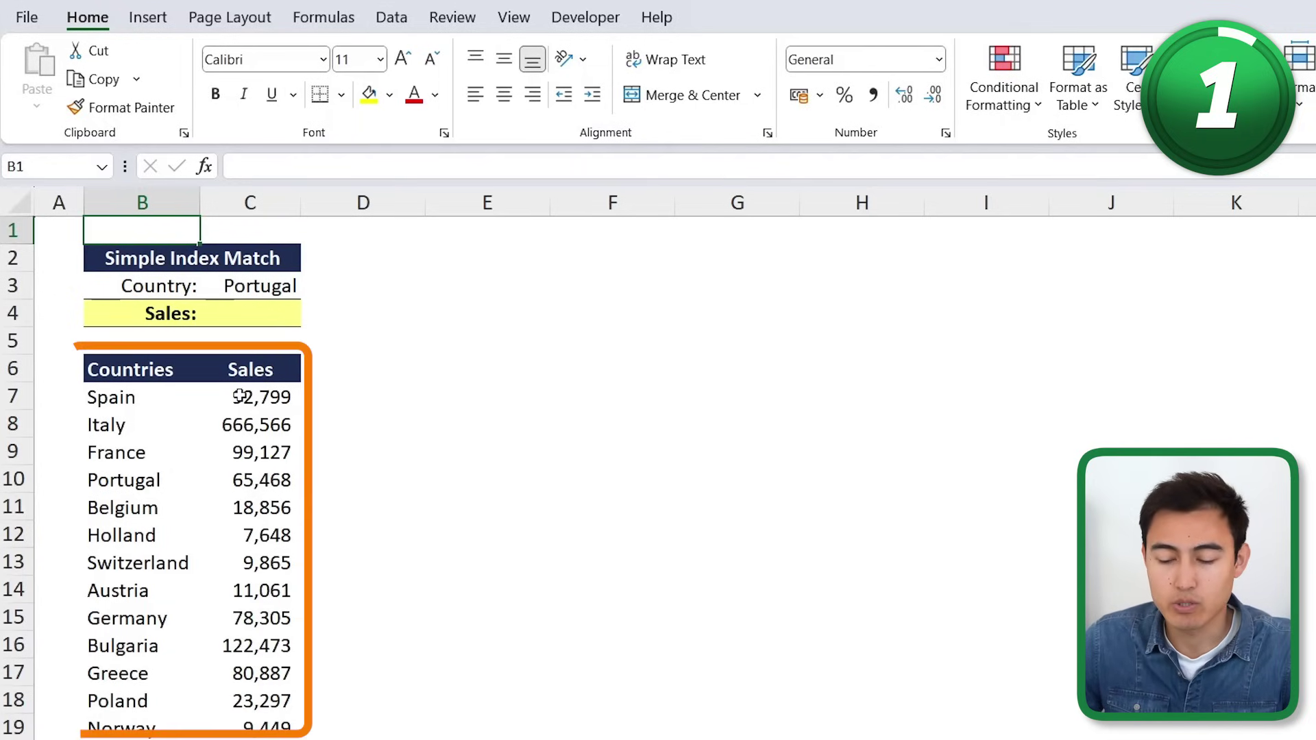
Start the Sales formula in C4 as =INDEX(C7:C26, using the sales figures as the array.
{"action": "left_click", "coordinate": [244, 312]}
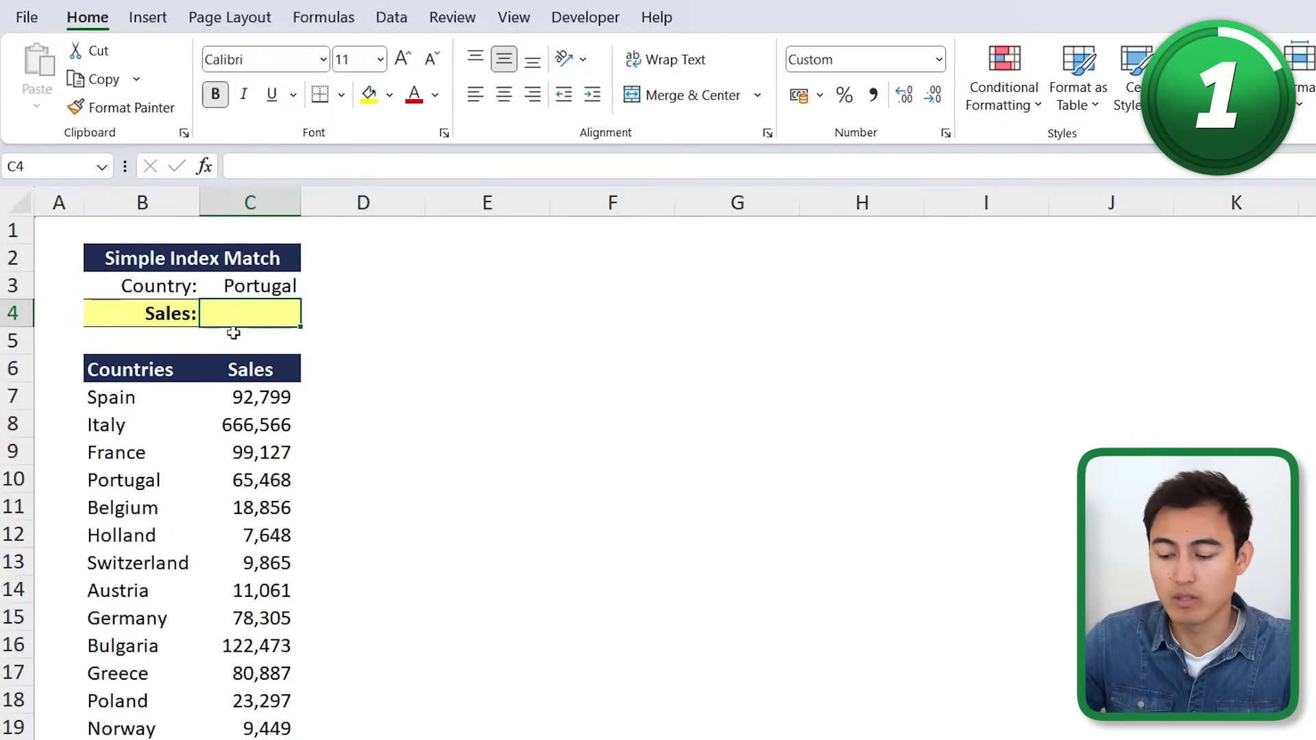
{"action": "type", "text": "=in"}
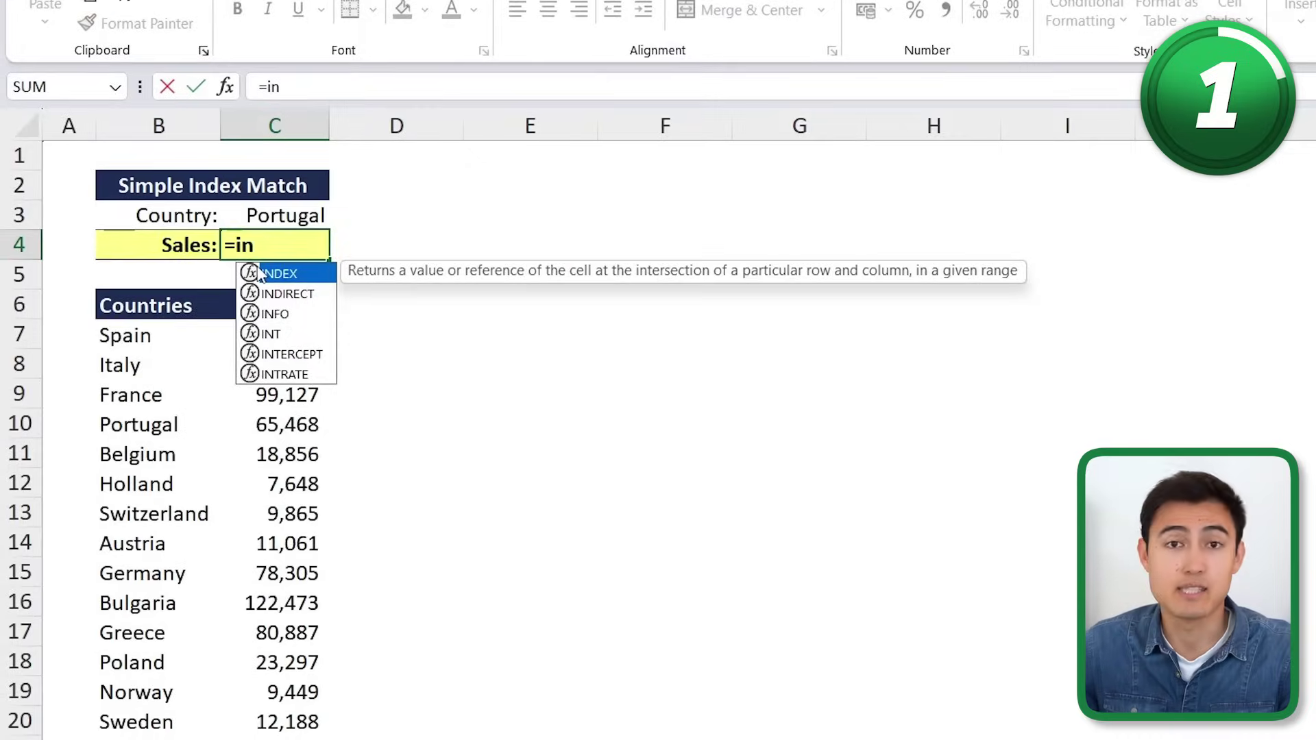
{"action": "key", "text": "Tab"}
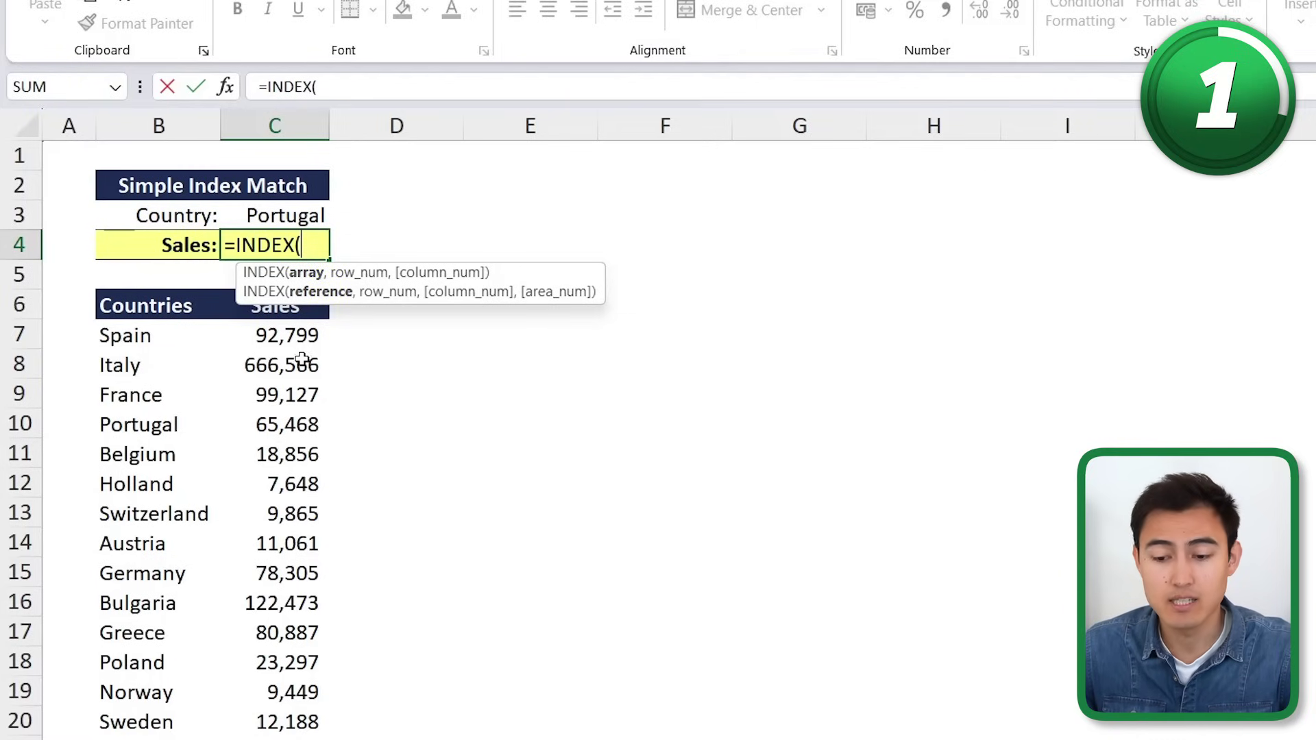
{"action": "left_click", "coordinate": [297, 336]}
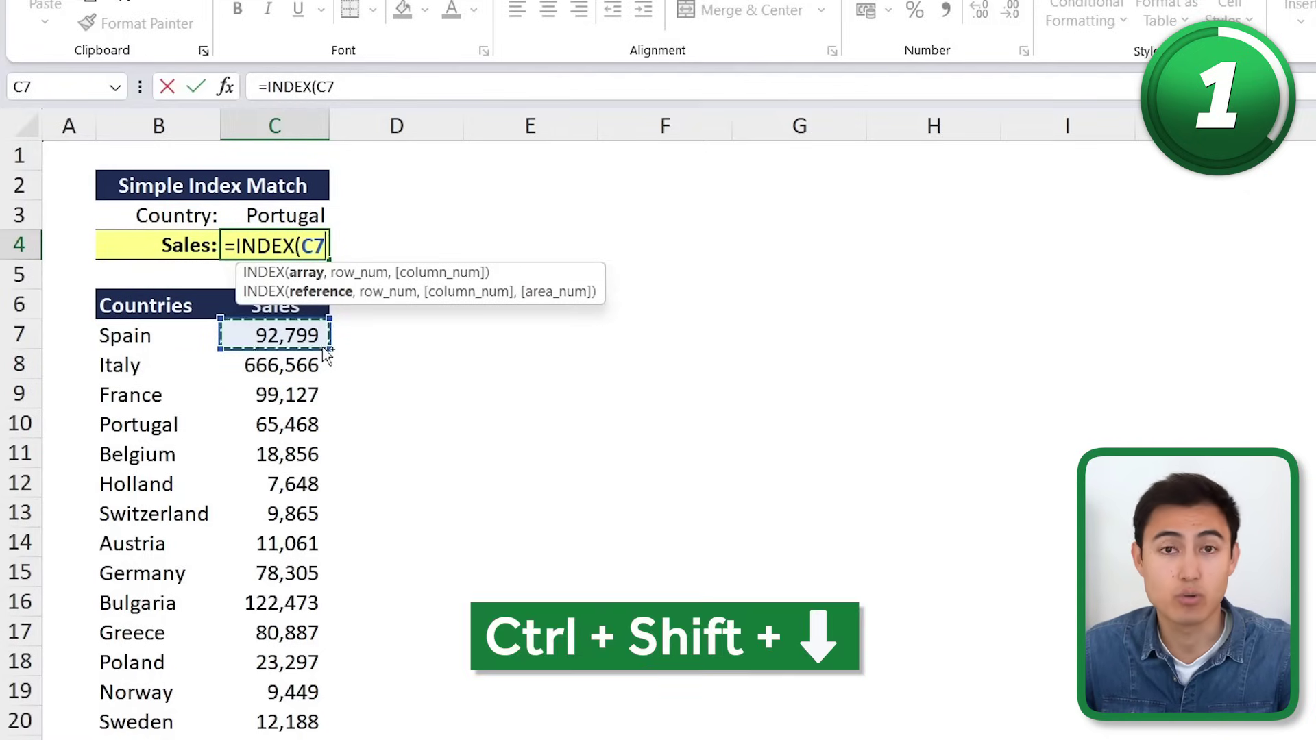
{"action": "key", "text": "ctrl+shift+Down"}
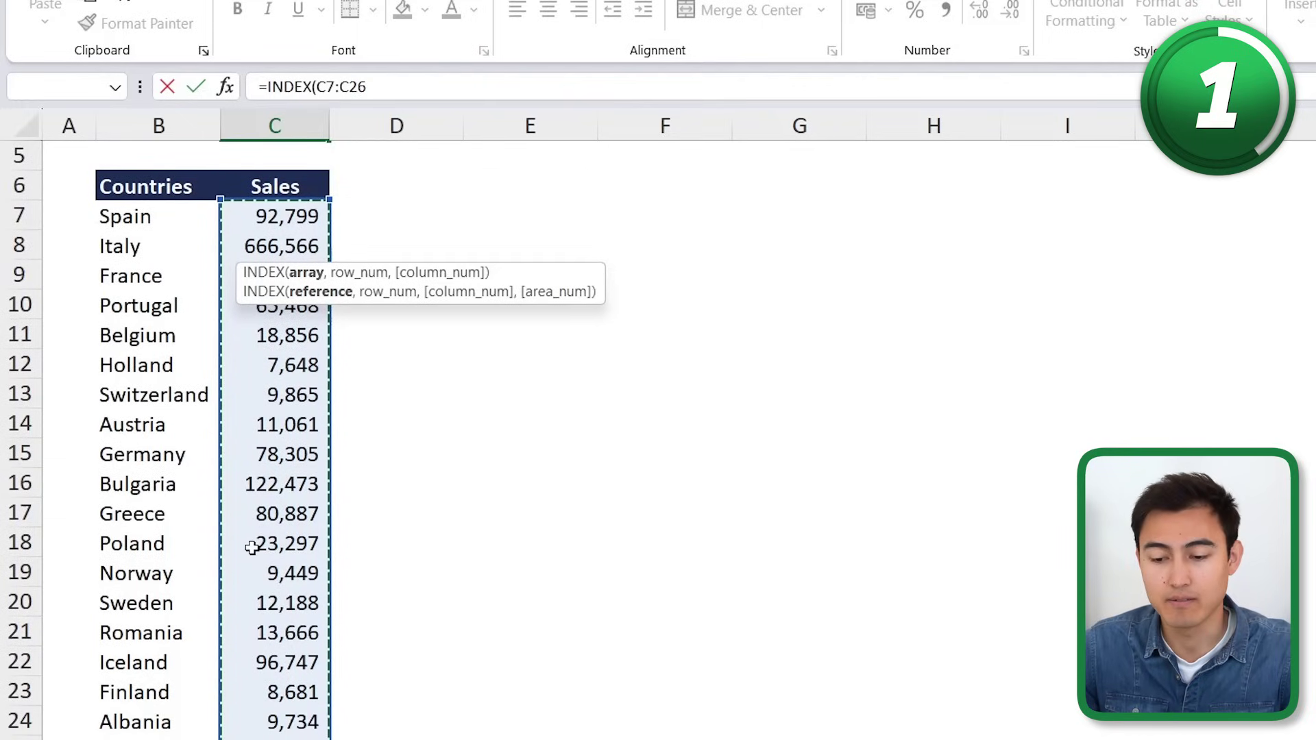
{"action": "type", "text": ","}
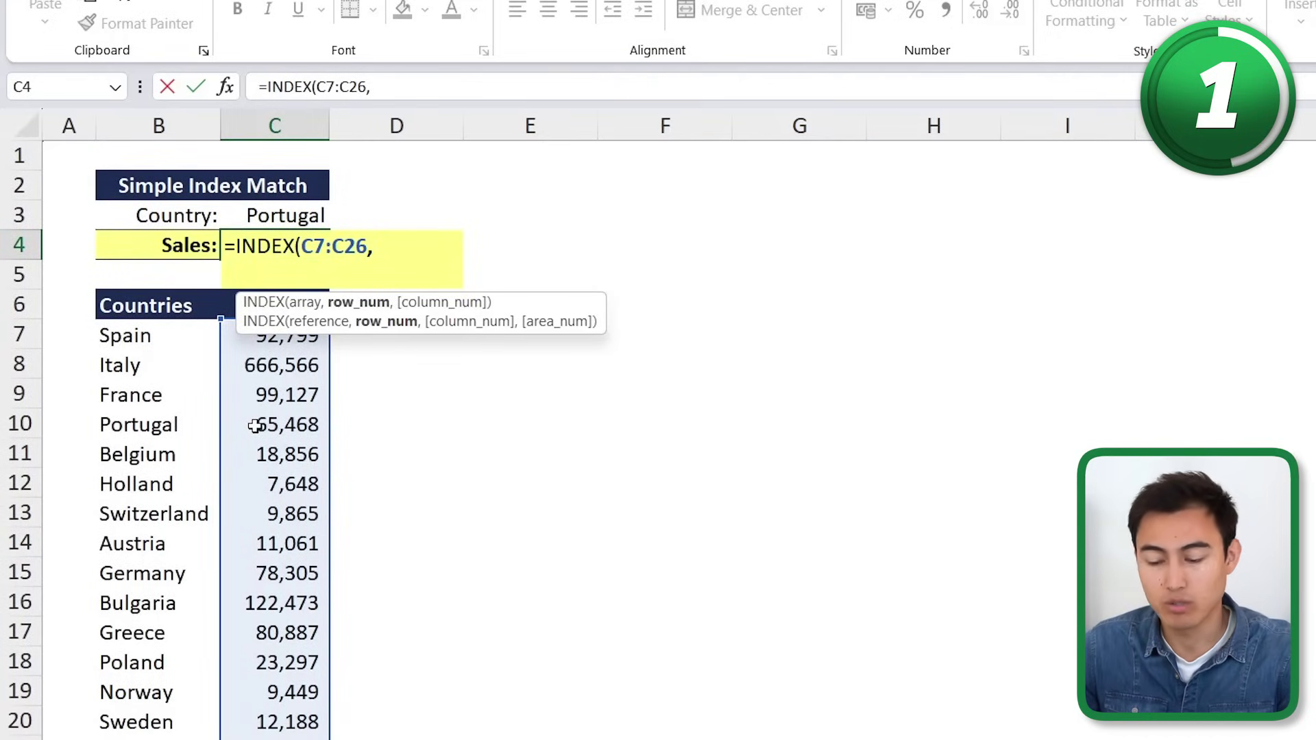
{"action": "type", "text": "mat"}
Complete C4 as =INDEX(C7:C26,MATCH(C3,B7:B26,0)), returning 65,468 for Portugal.
{"action": "key", "text": "Tab"}
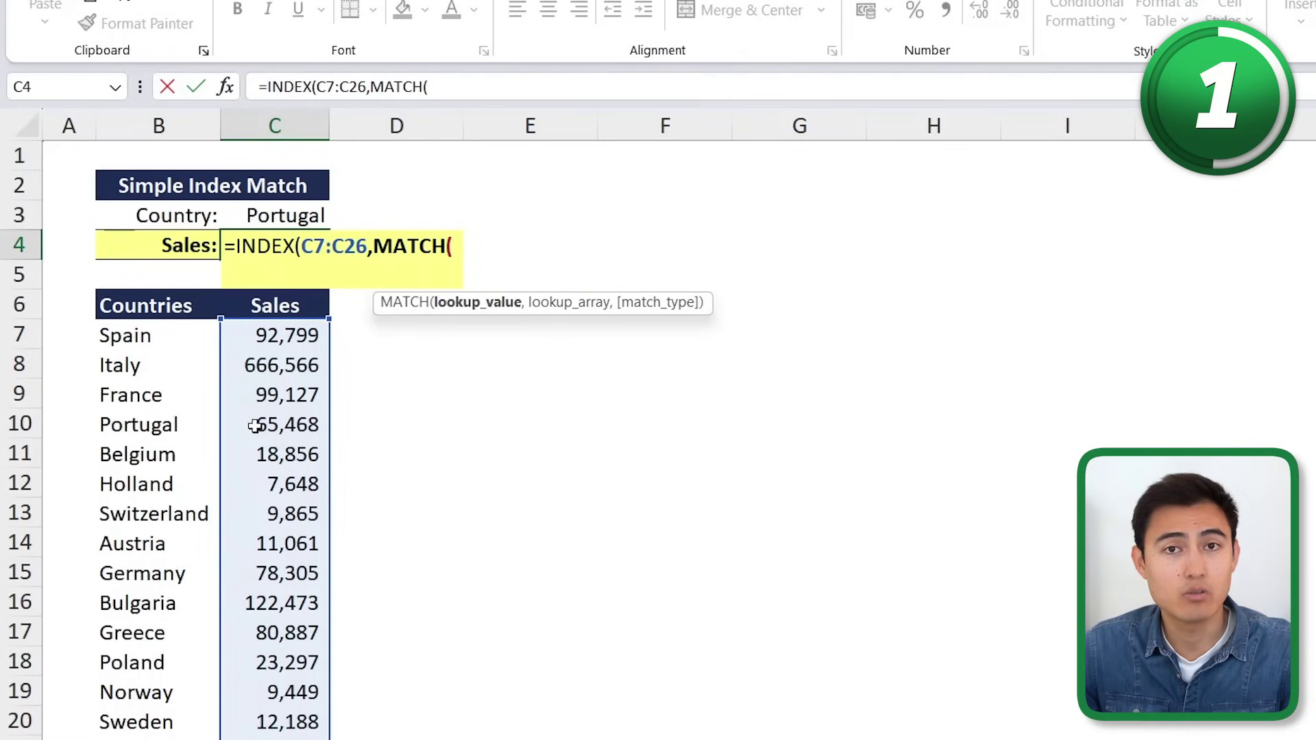
{"action": "left_click", "coordinate": [281, 218]}
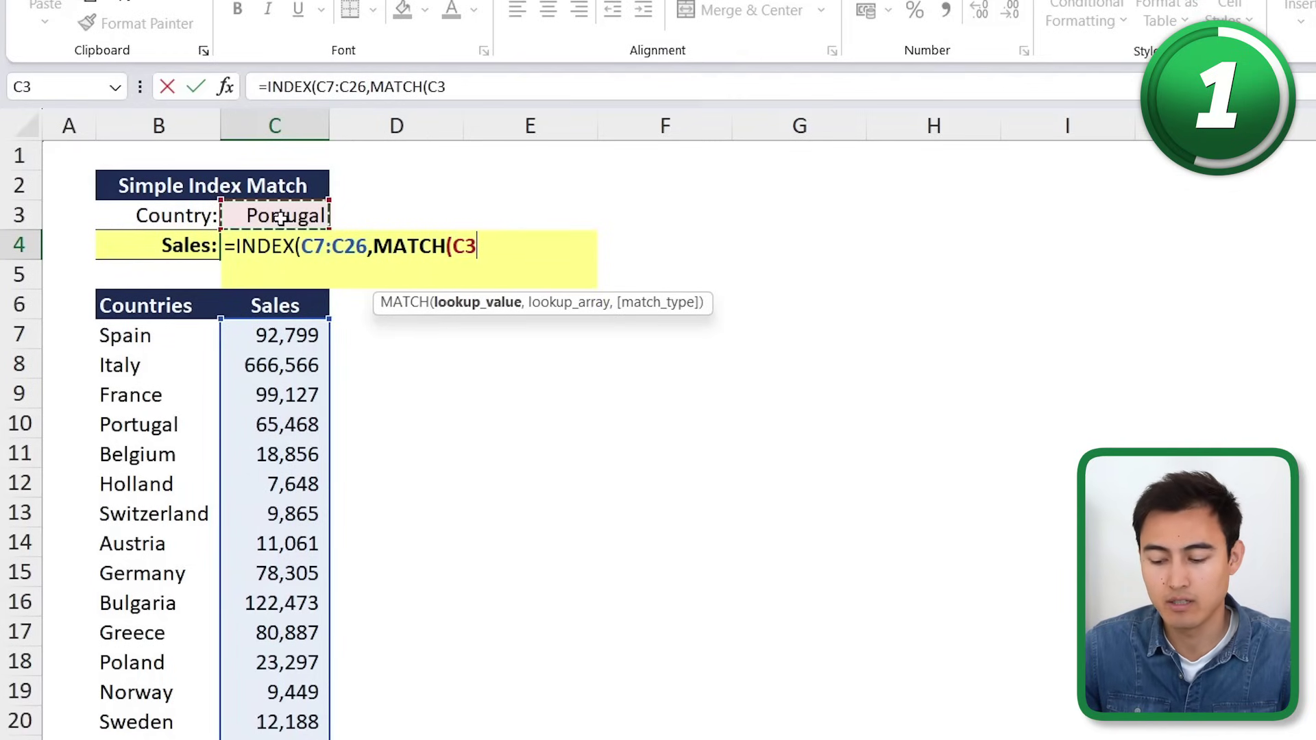
{"action": "type", "text": ","}
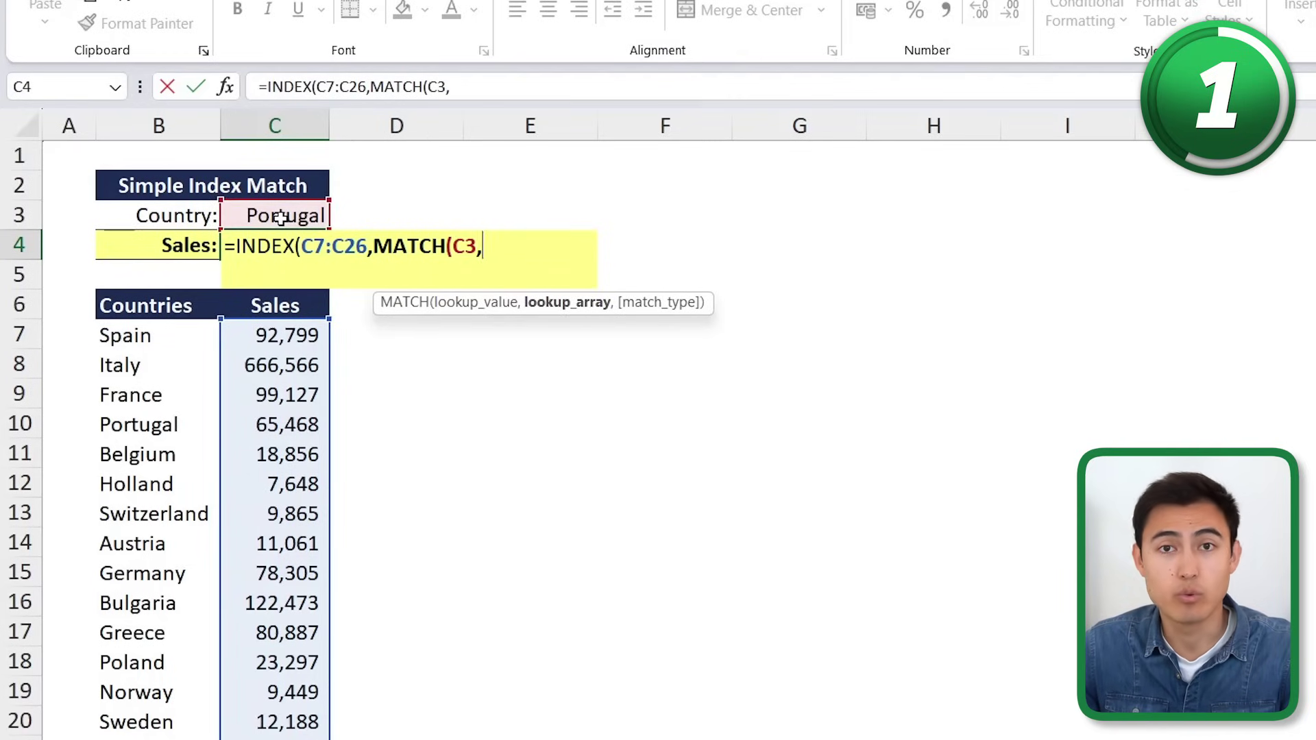
{"action": "left_click", "coordinate": [182, 337]}
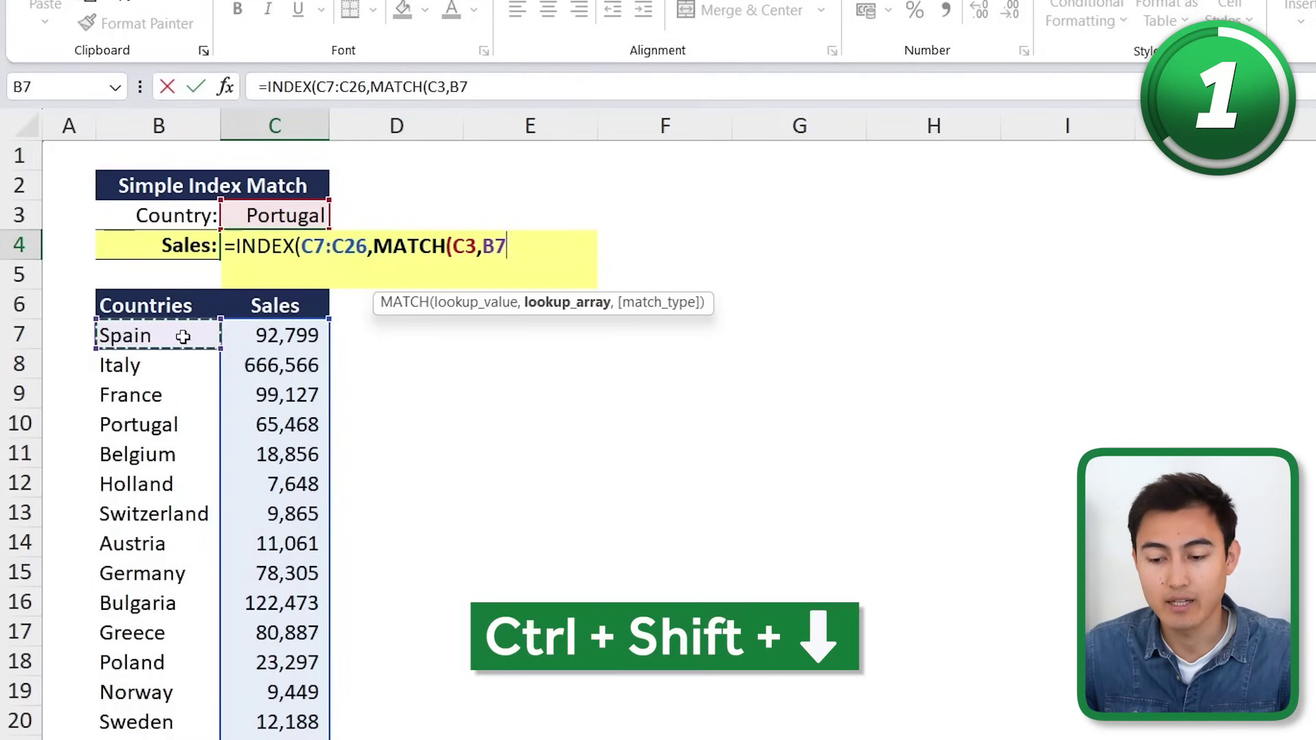
{"action": "key", "text": "ctrl+shift+Down"}
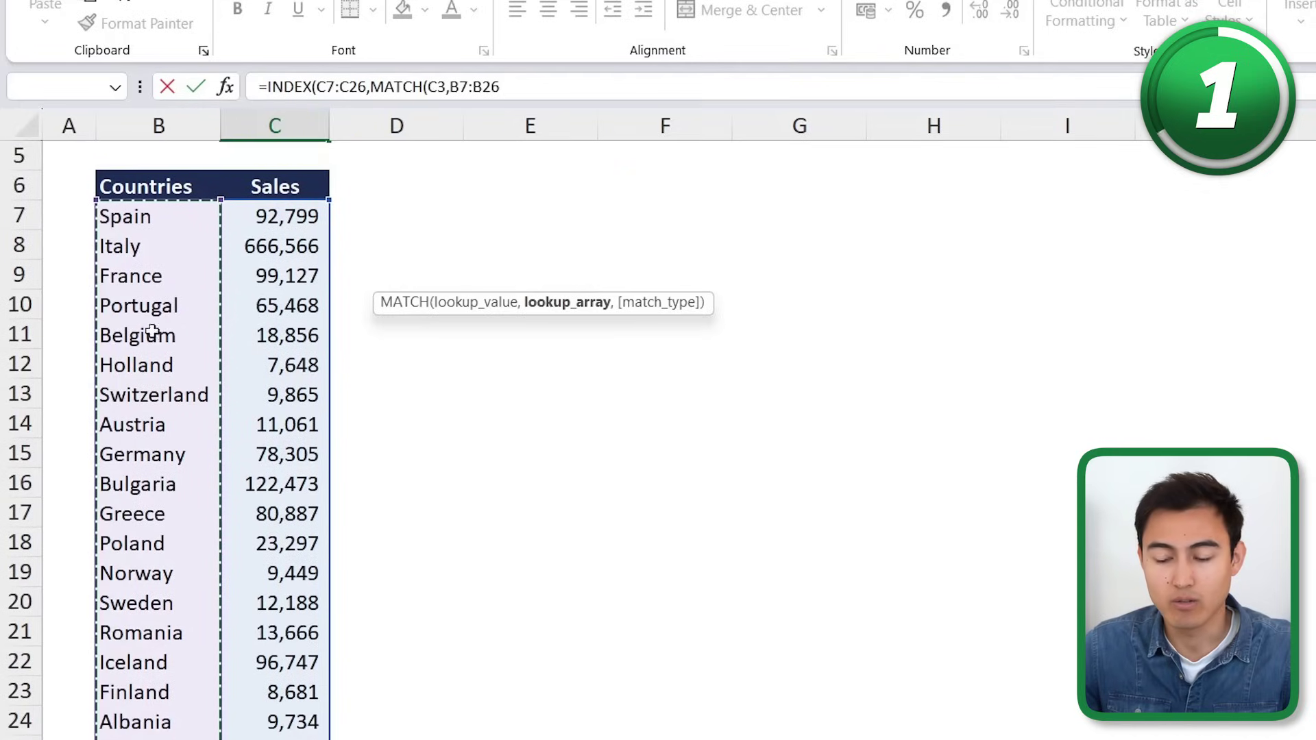
{"action": "left_click", "coordinate": [499, 100]}
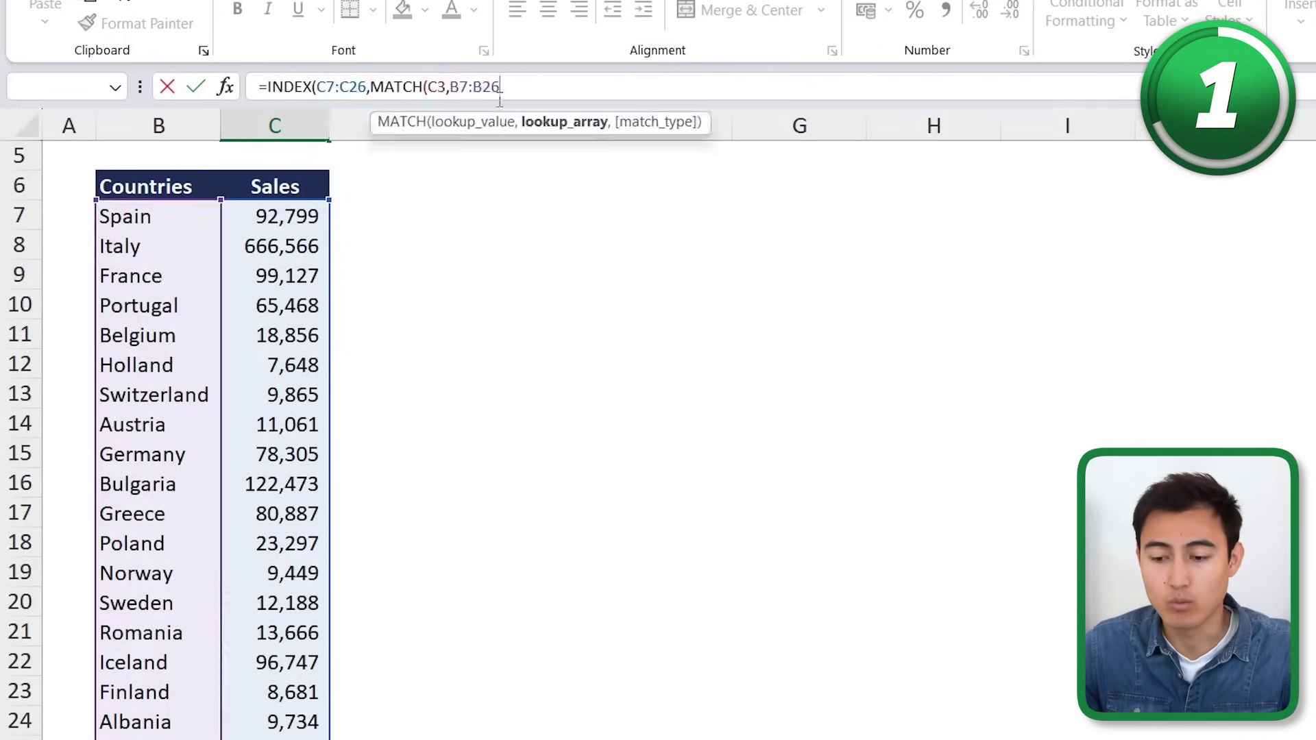
{"action": "type", "text": ","}
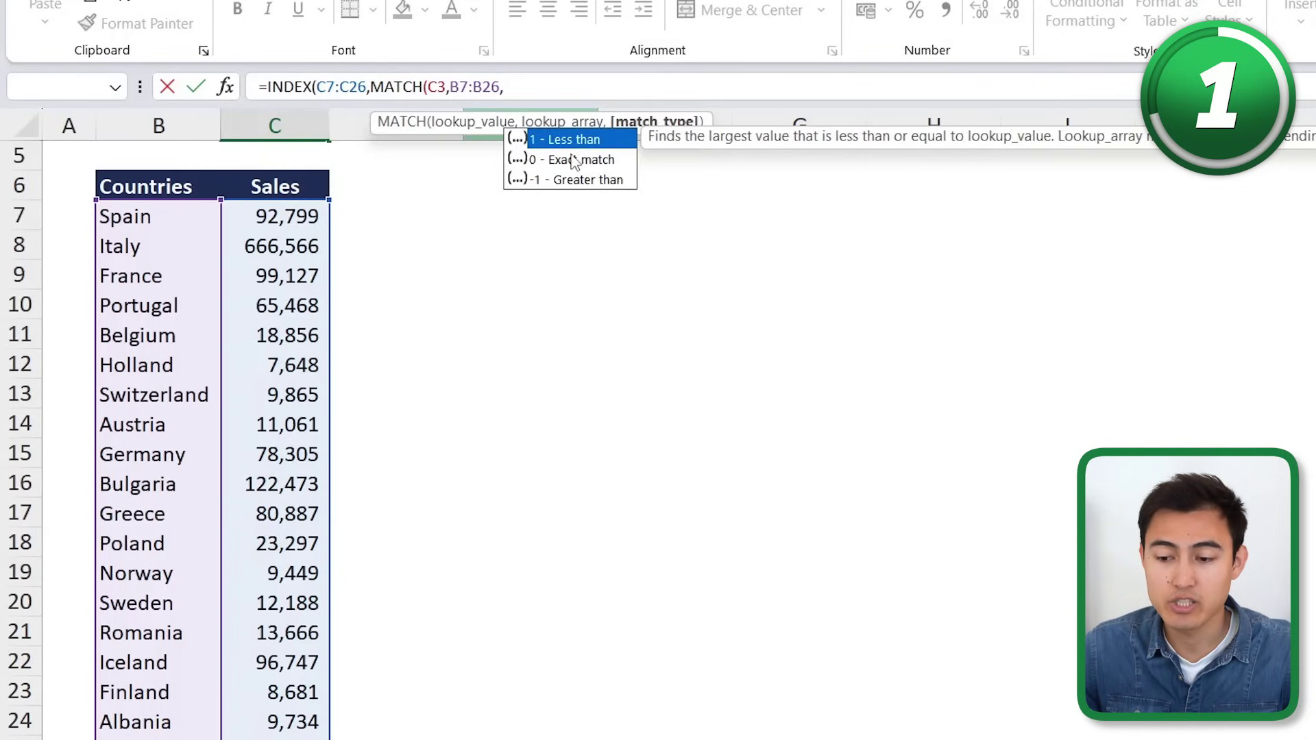
{"action": "left_click", "coordinate": [599, 161]}
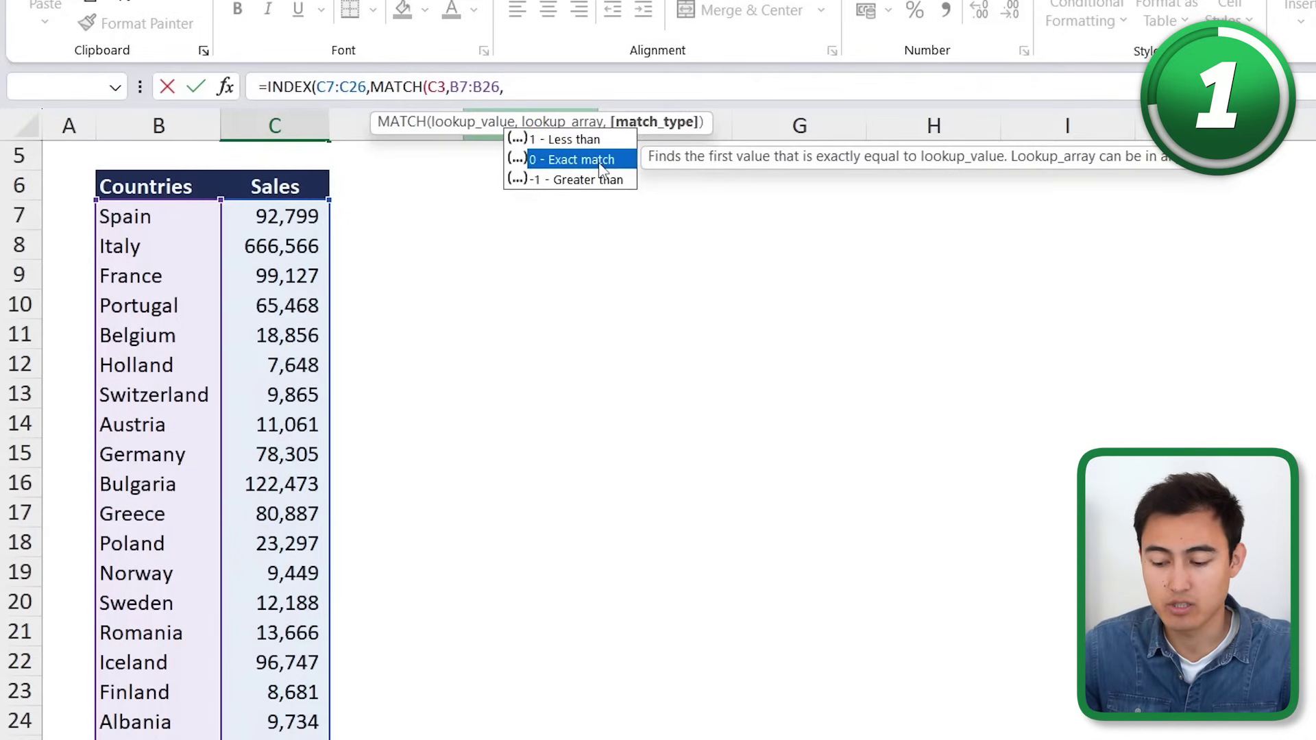
{"action": "type", "text": "0"}
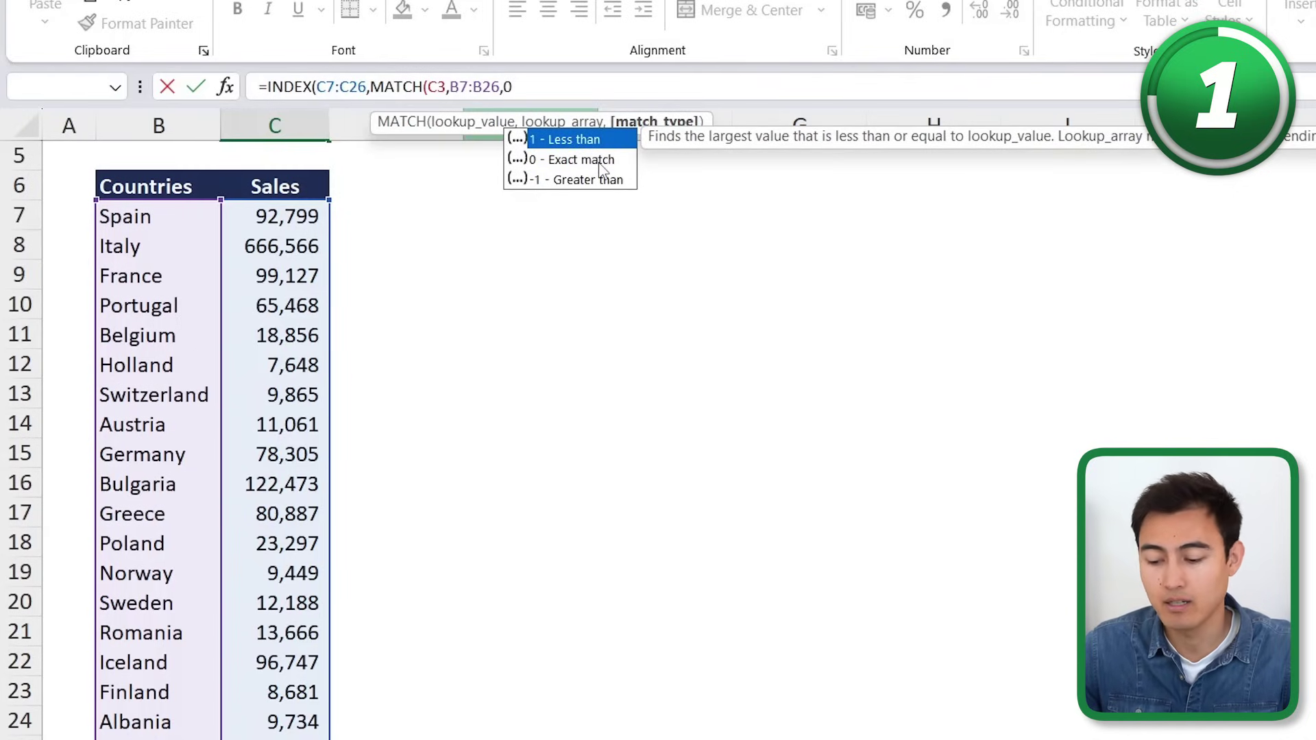
{"action": "type", "text": ")"}
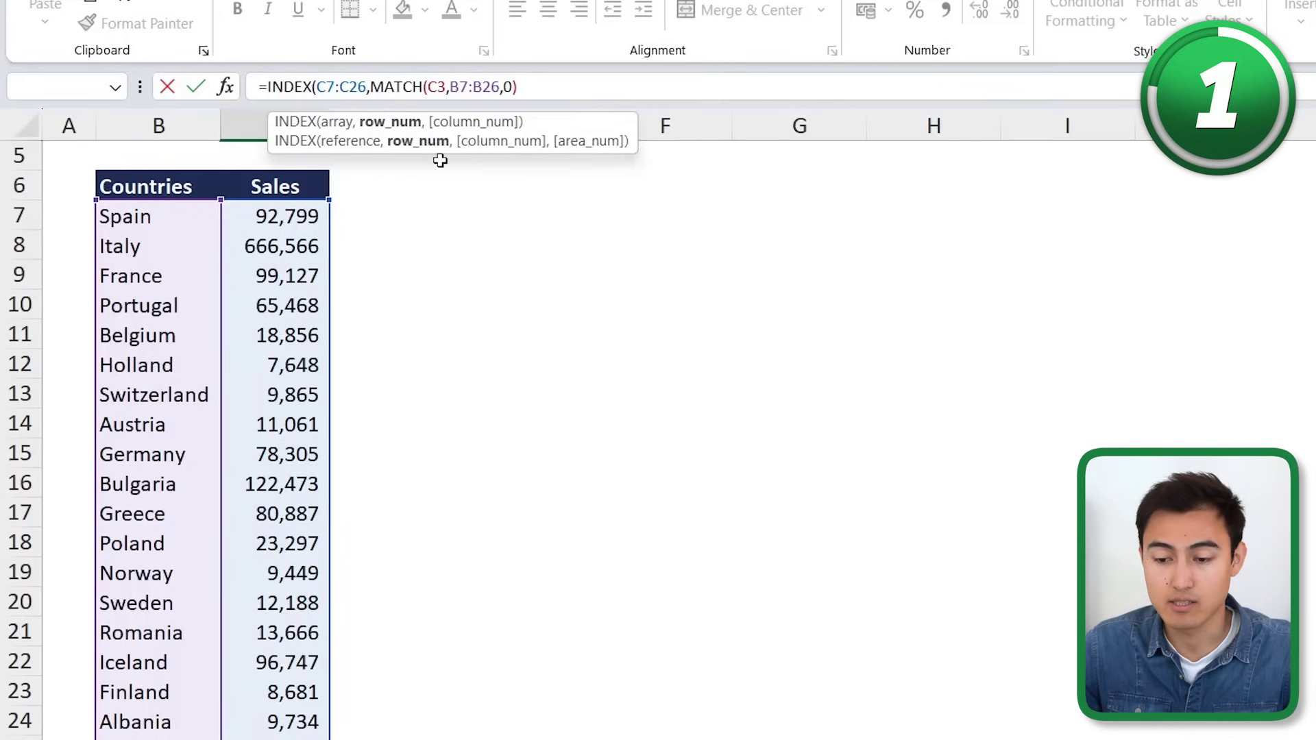
{"action": "type", "text": ")"}
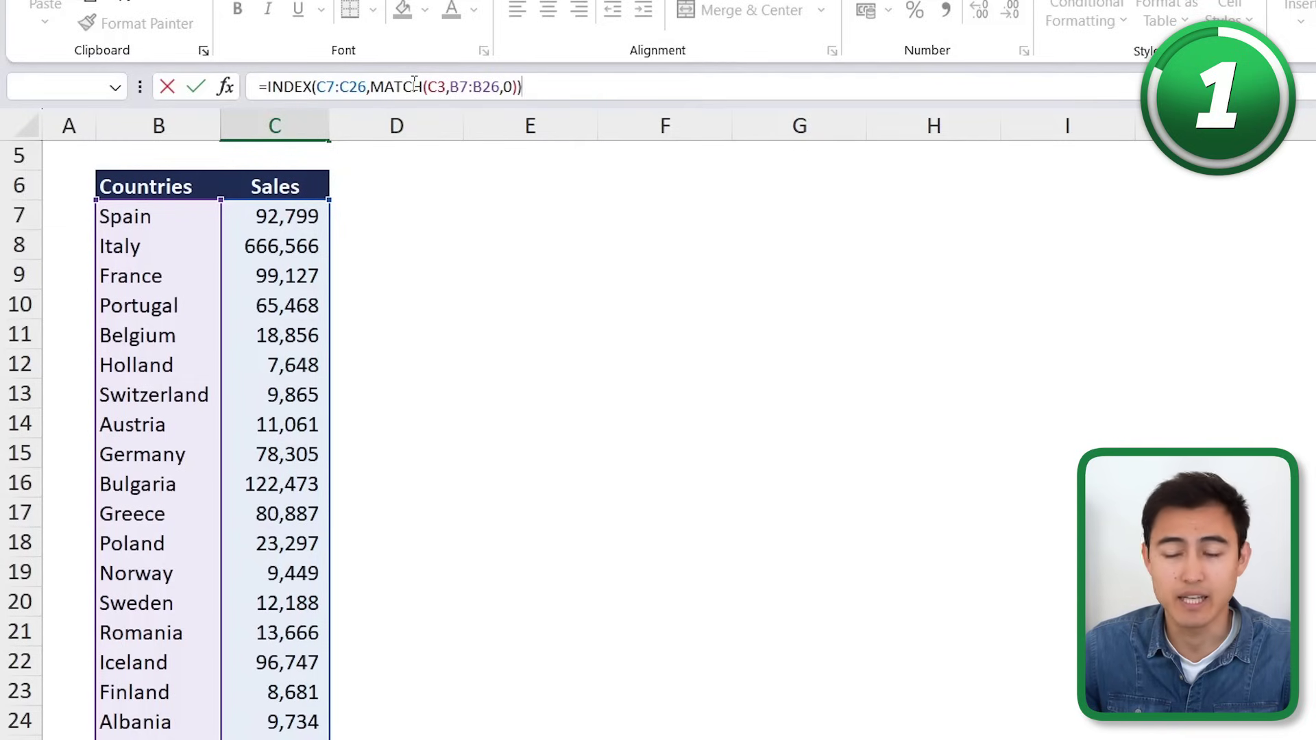
{"action": "key", "text": "Return"}
Check the C4 formula against Portugal's sales figure in C10.
{"action": "scroll", "coordinate": [265, 332], "scroll_direction": "up", "scroll_amount": 2}
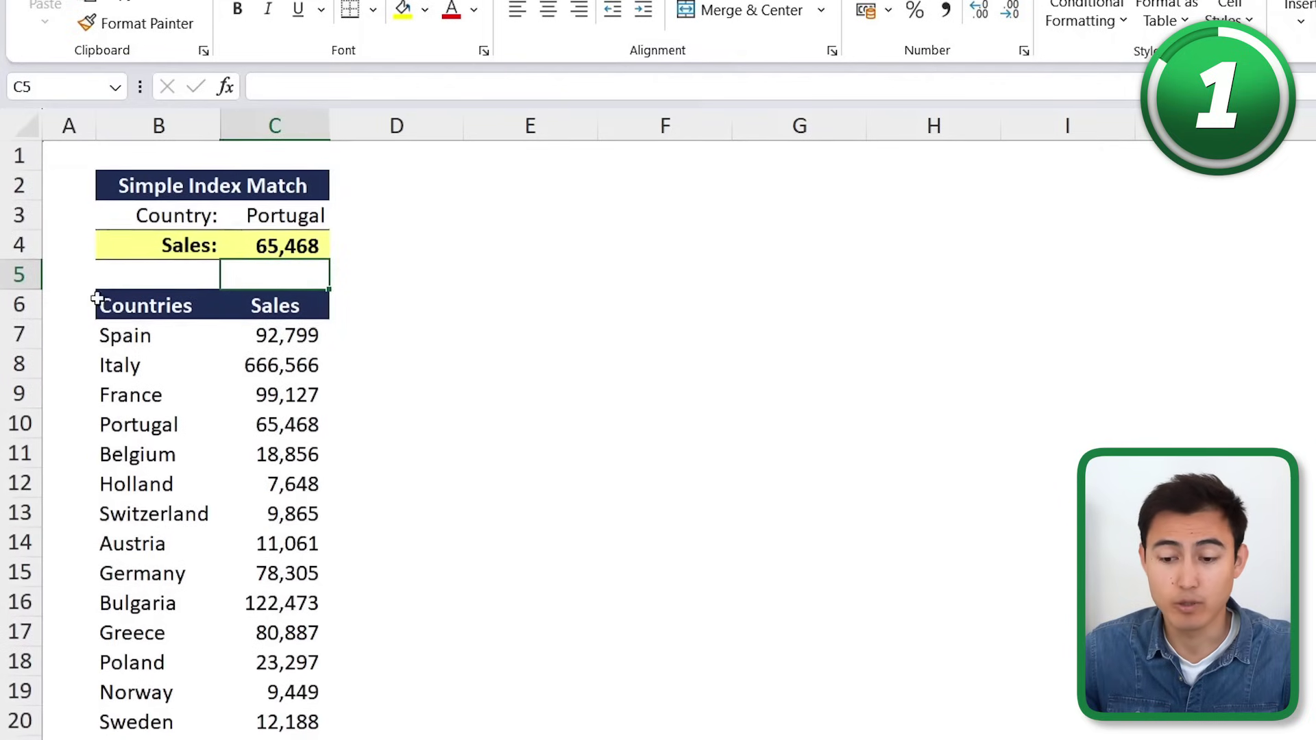
{"action": "left_click", "coordinate": [260, 240]}
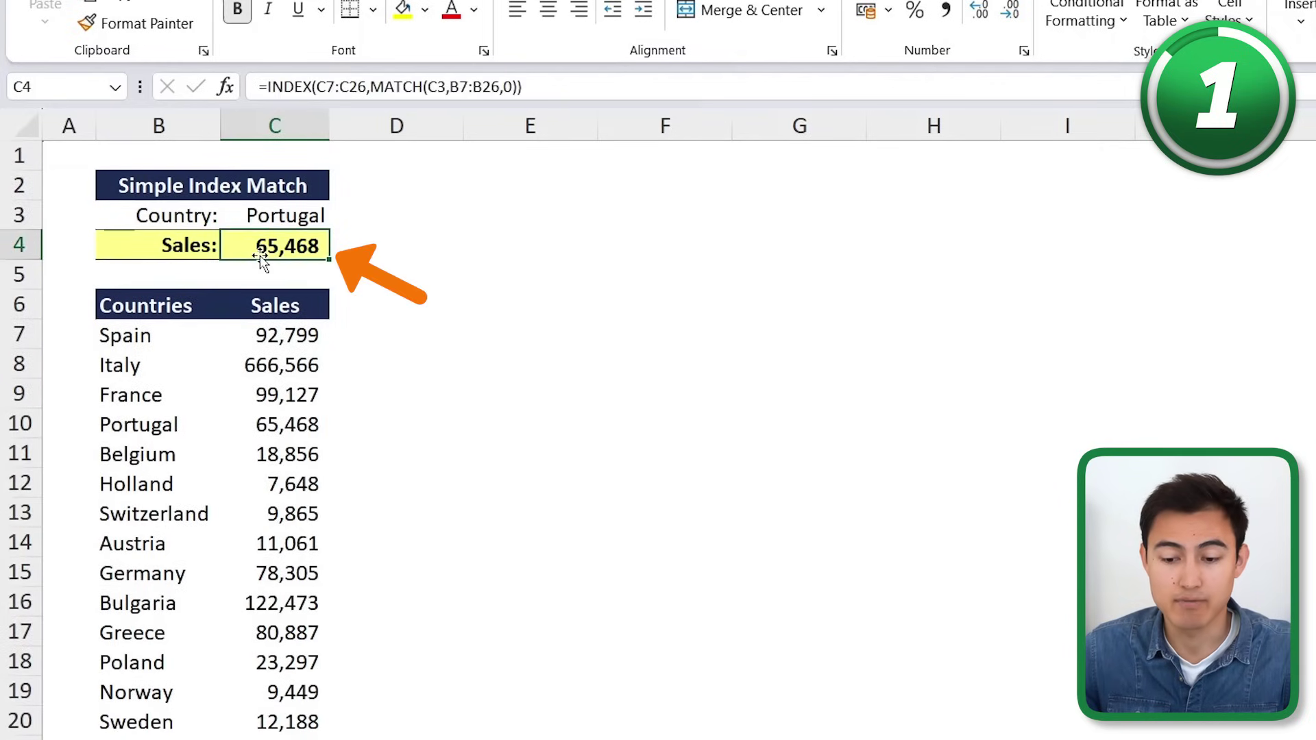
{"action": "left_click", "coordinate": [308, 425]}
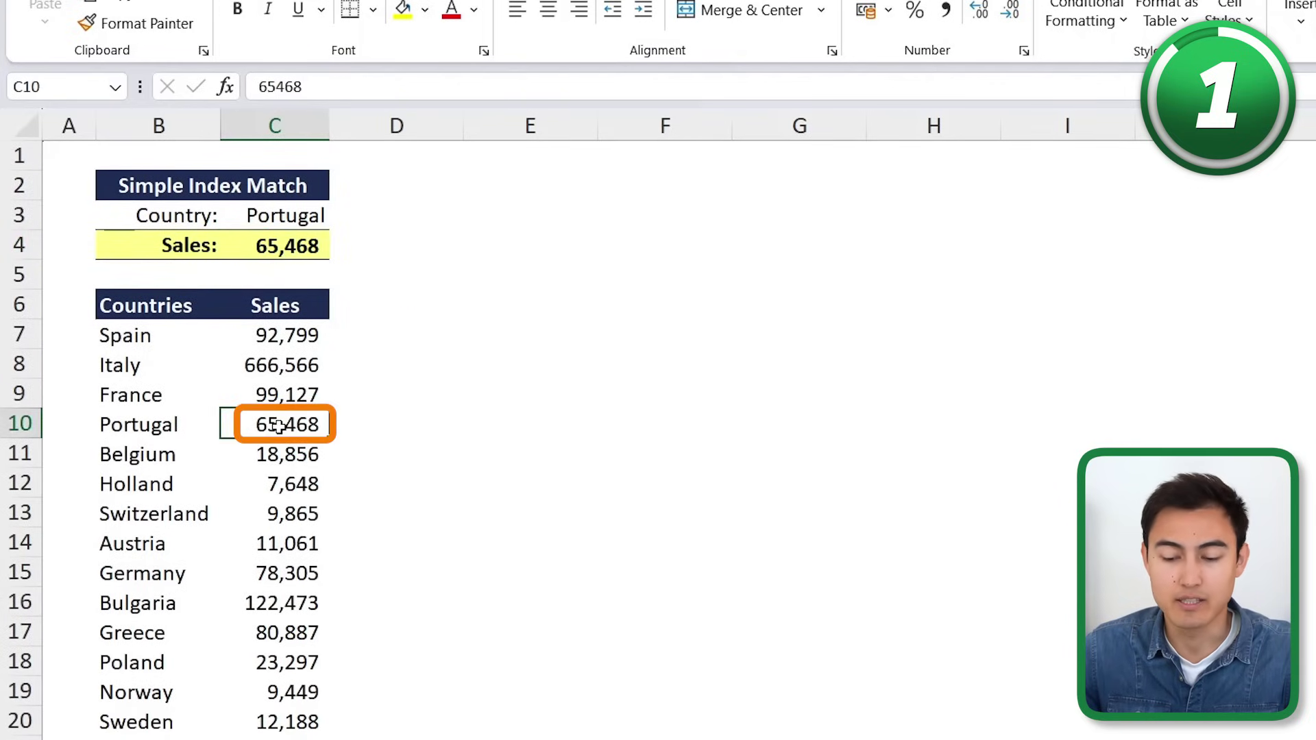
Change the country in C3 to Spain and verify the result against C7.
{"action": "left_click", "coordinate": [301, 210]}
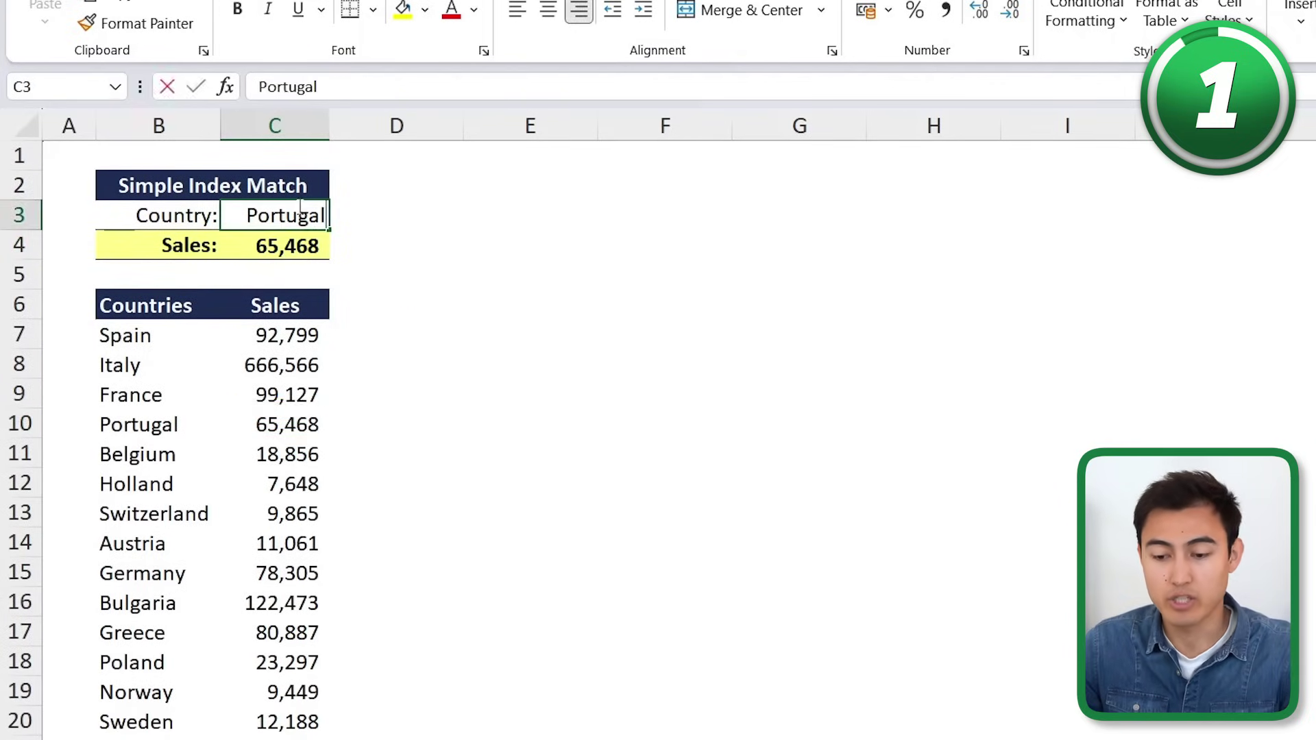
{"action": "type", "text": "Spain"}
{"action": "key", "text": "Return"}
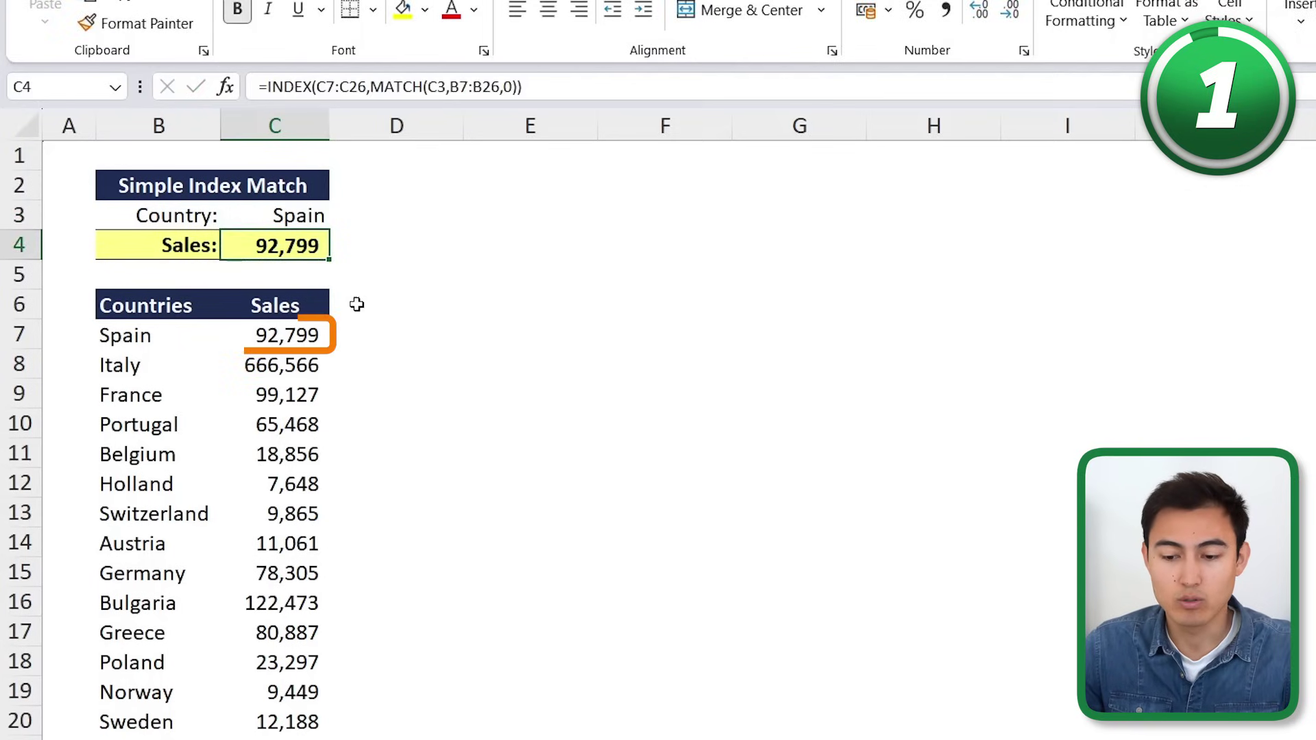
{"action": "left_click", "coordinate": [279, 335]}
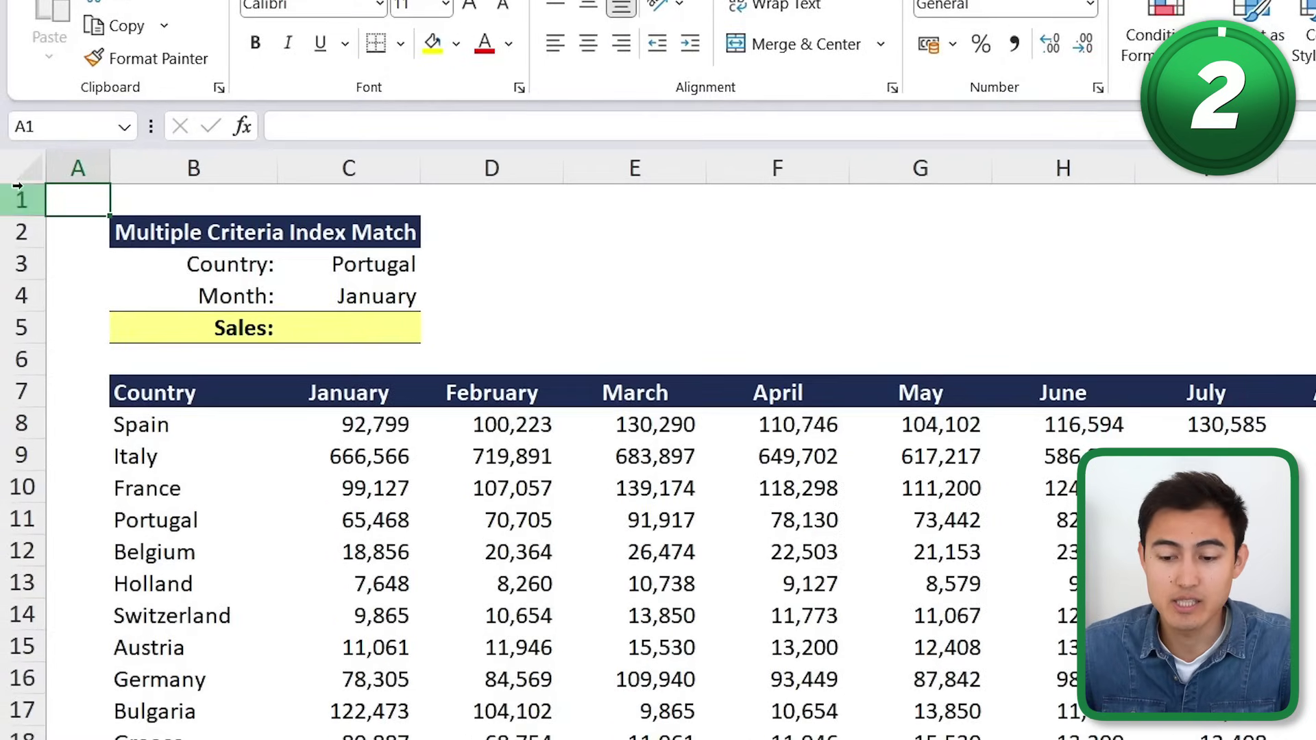
Review the Portugal and January criteria and the January column, then select Sales cell C5.
{"action": "left_click", "coordinate": [368, 268]}
{"action": "key", "text": "Down"}
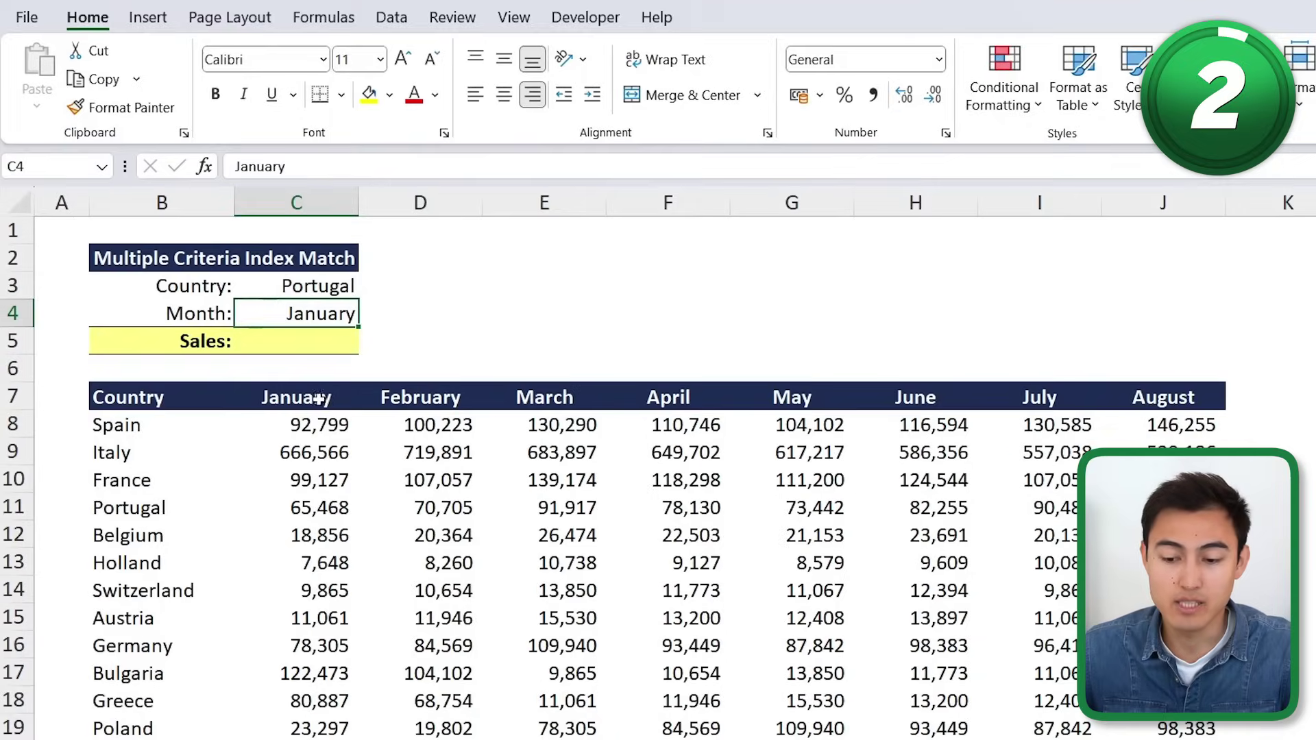
{"action": "left_click", "coordinate": [375, 393]}
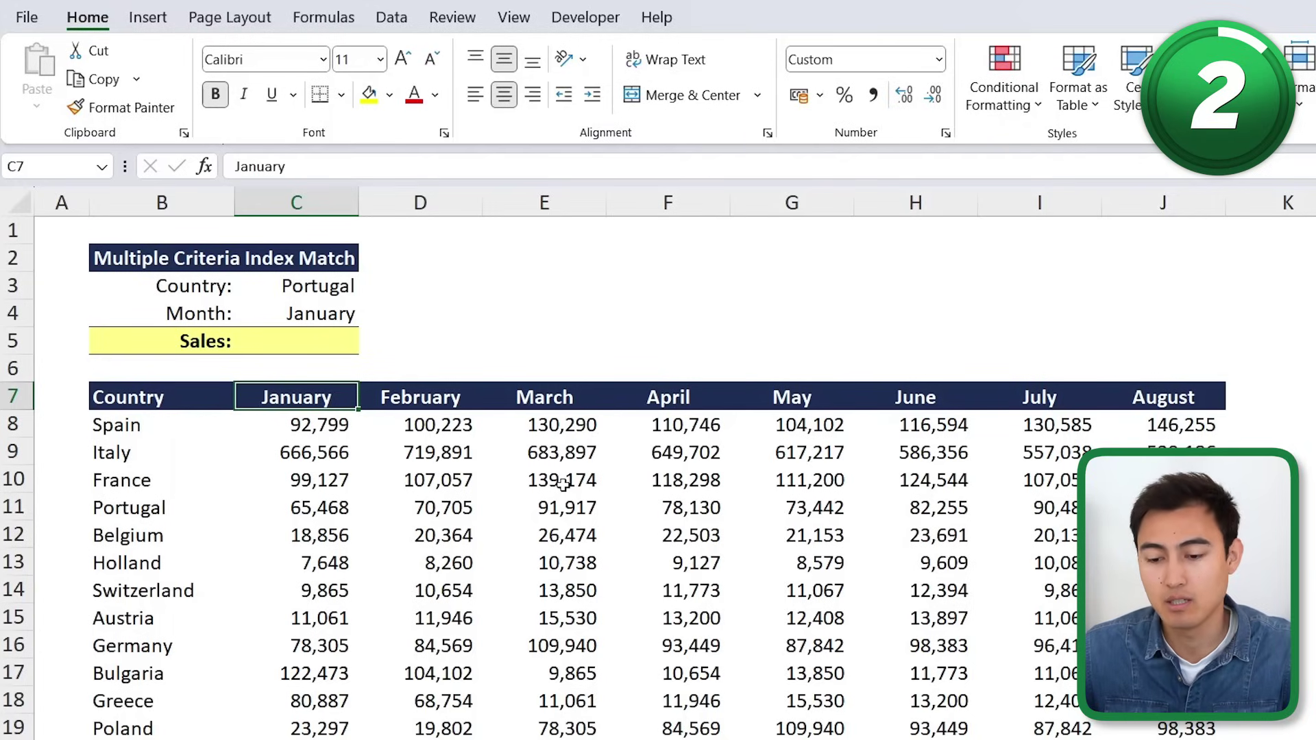
{"action": "key", "text": "Up"}
{"action": "key", "text": "Up"}
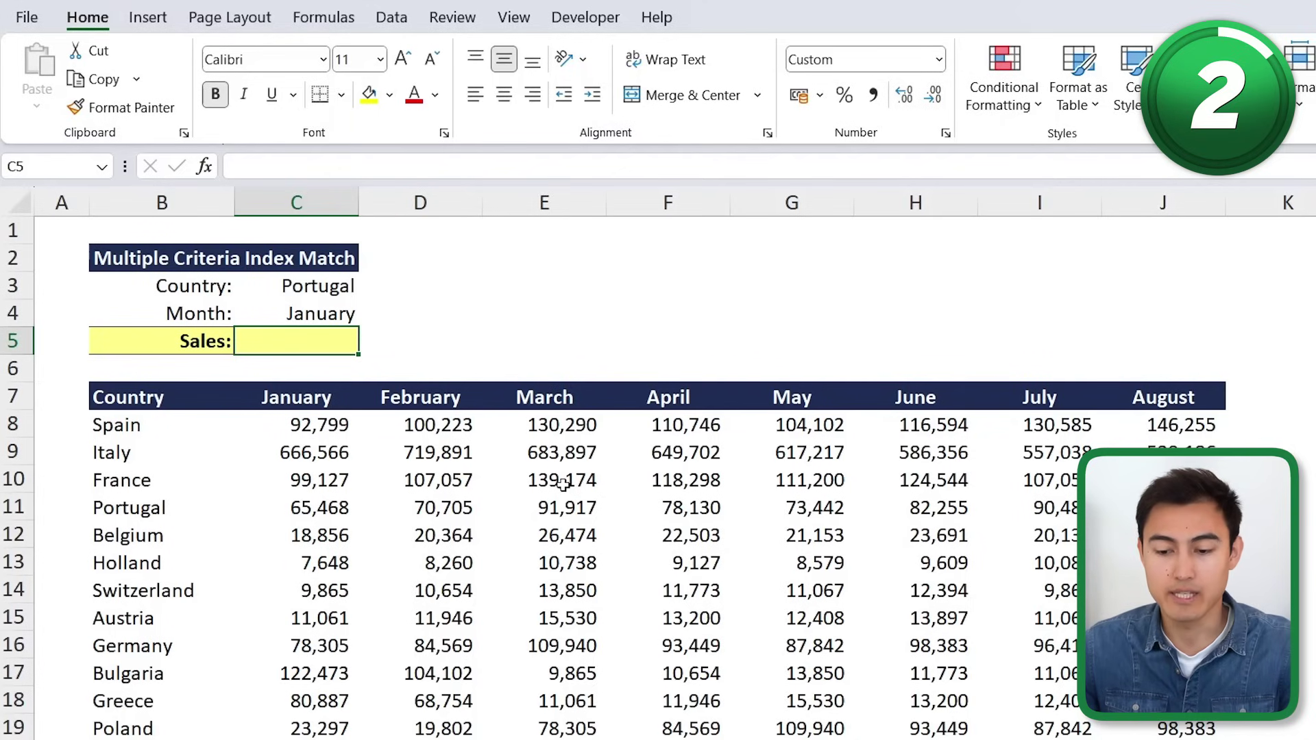
Start C5 with =INDEX over the sales table C8:J27.
{"action": "type", "text": "=inde"}
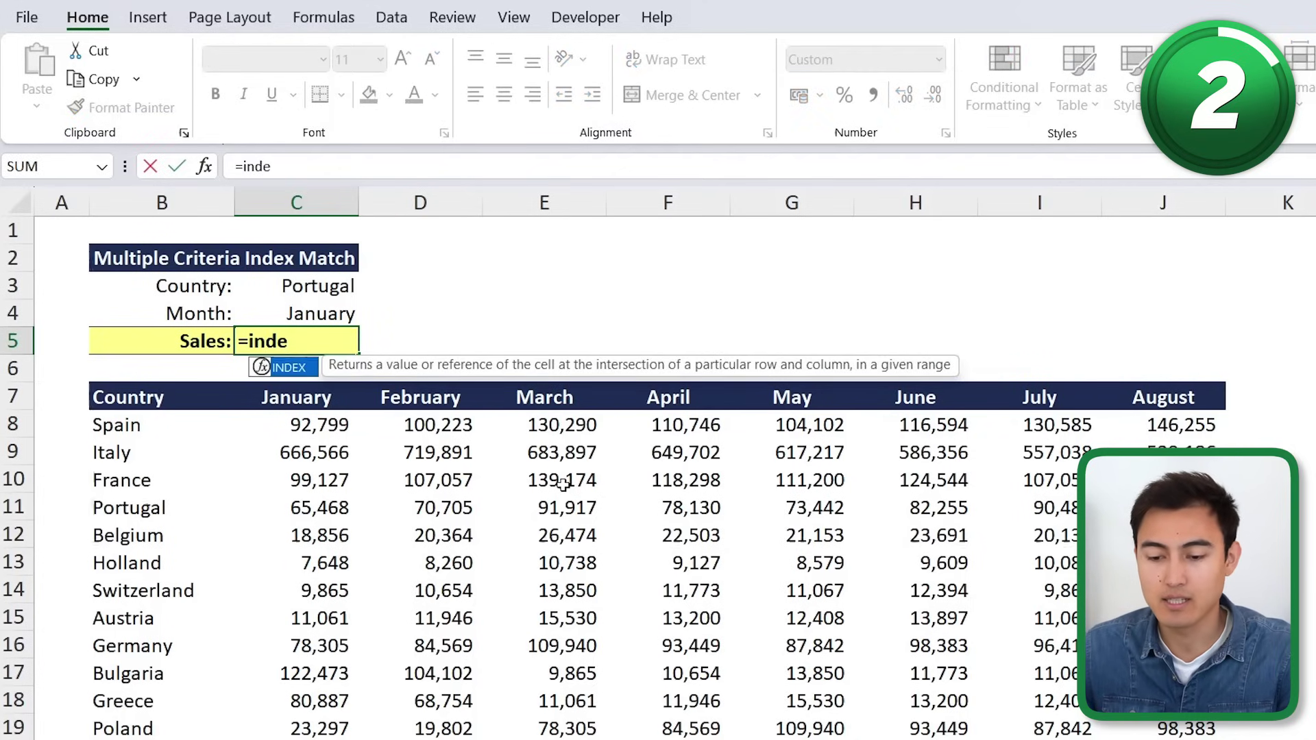
{"action": "key", "text": "Tab"}
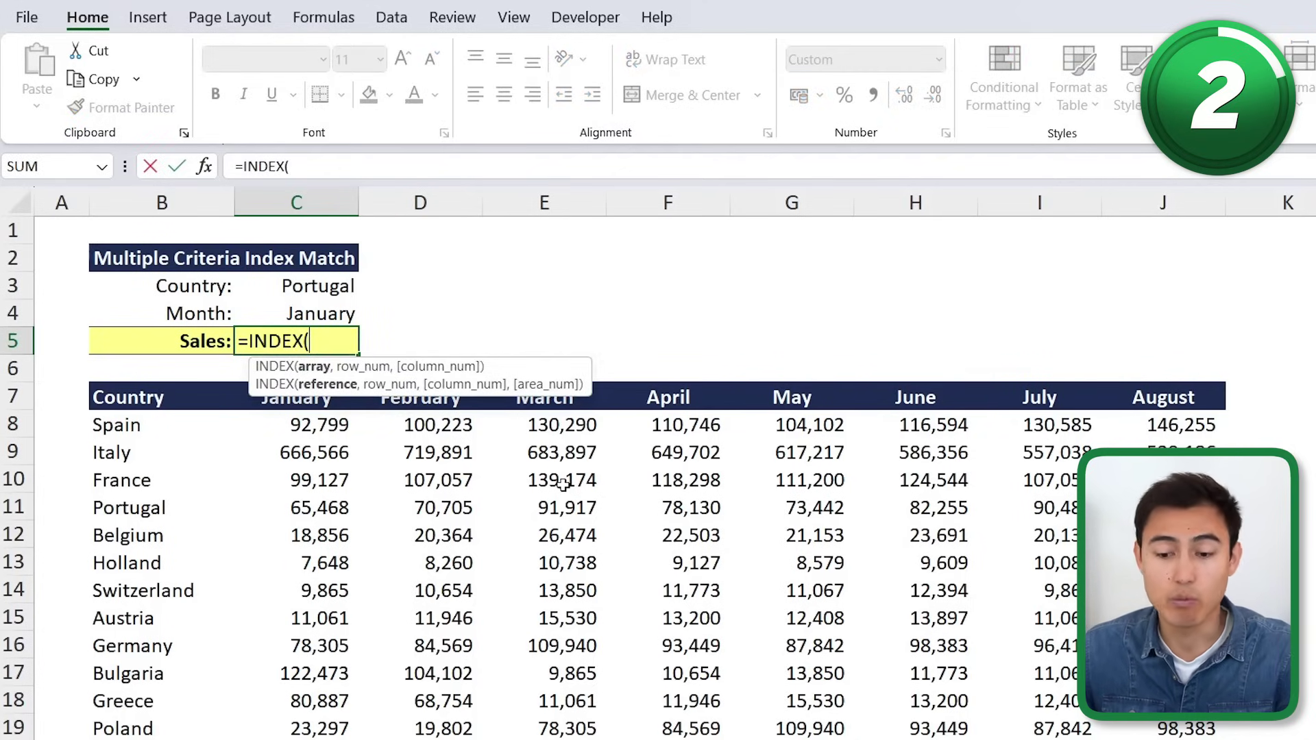
{"action": "key", "text": "Down"}
{"action": "key", "text": "Down"}
{"action": "key", "text": "Down"}
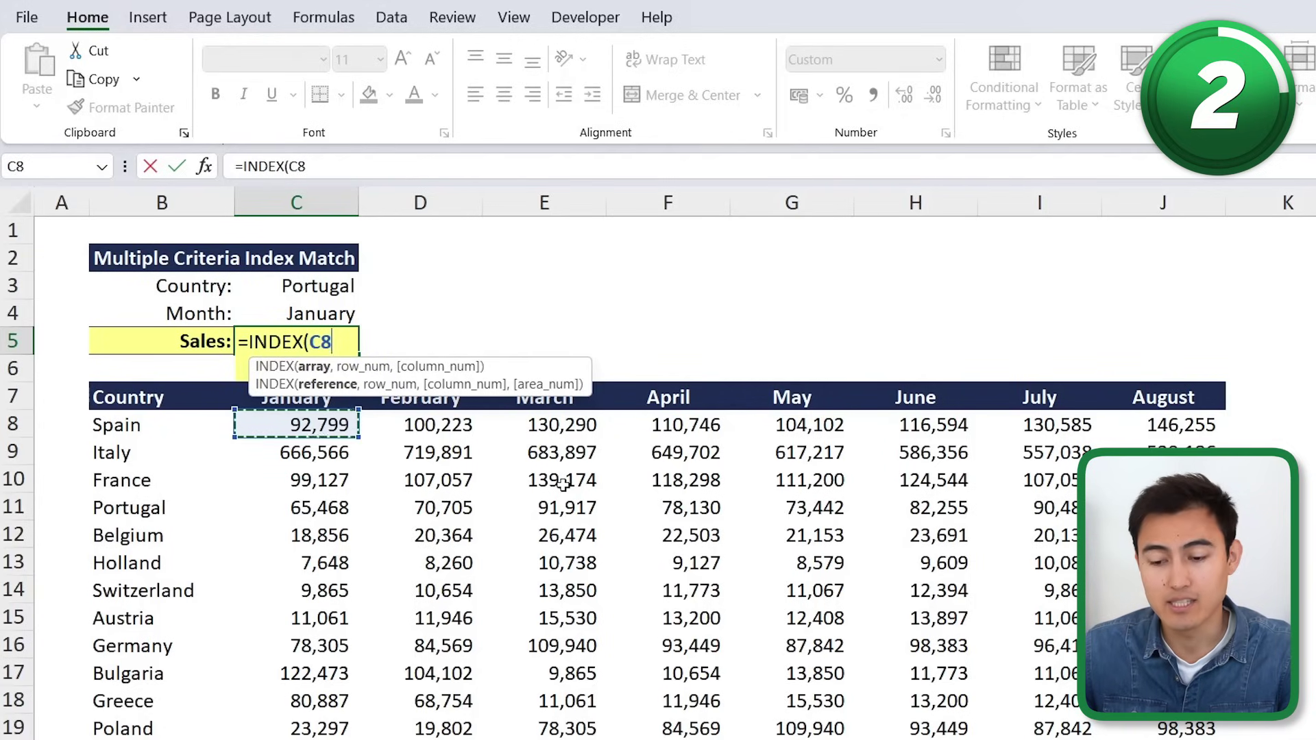
{"action": "key", "text": "ctrl+shift+Down"}
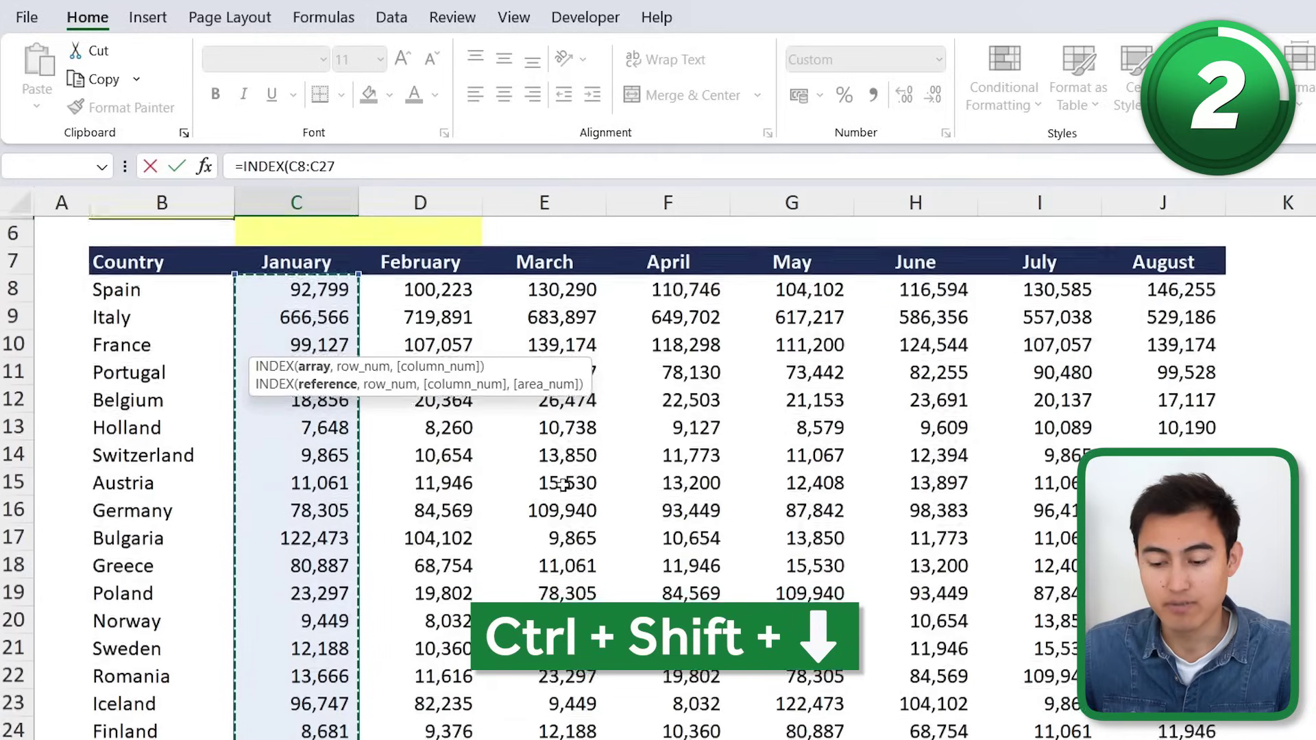
{"action": "key", "text": "ctrl+shift+Right"}
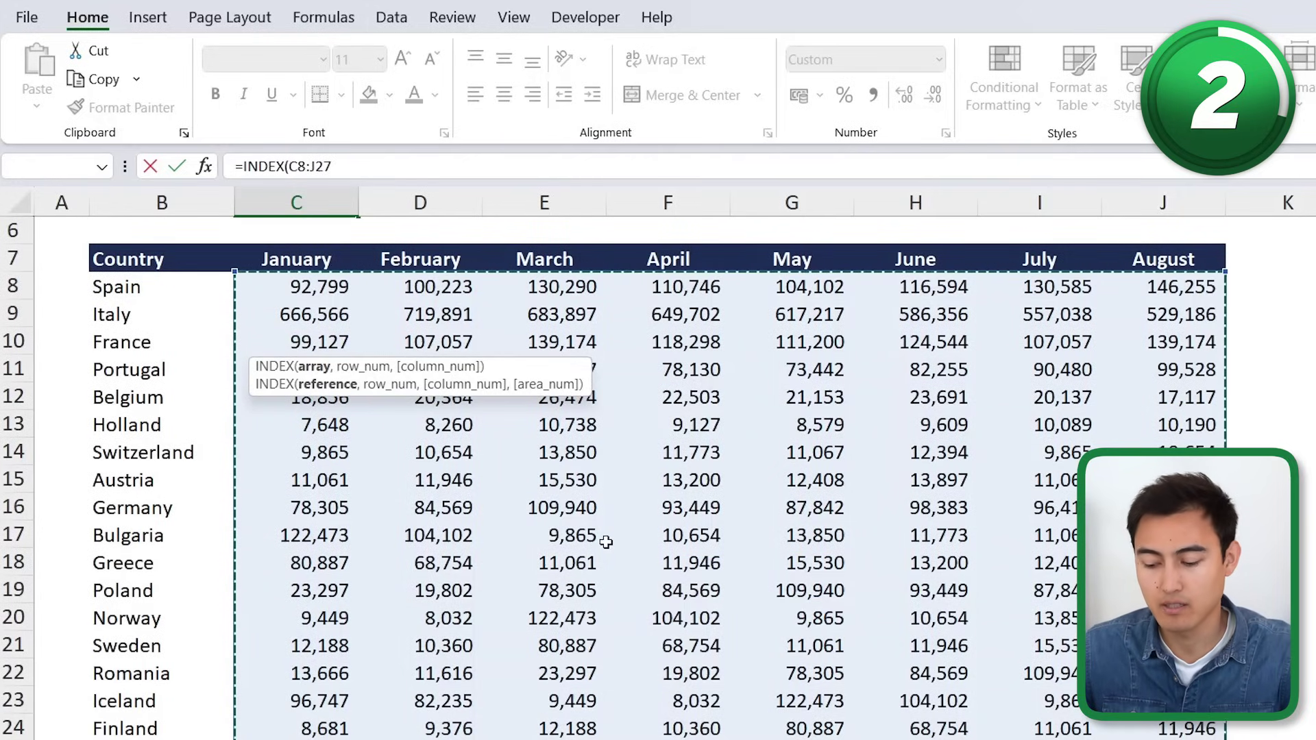
{"action": "type", "text": ","}
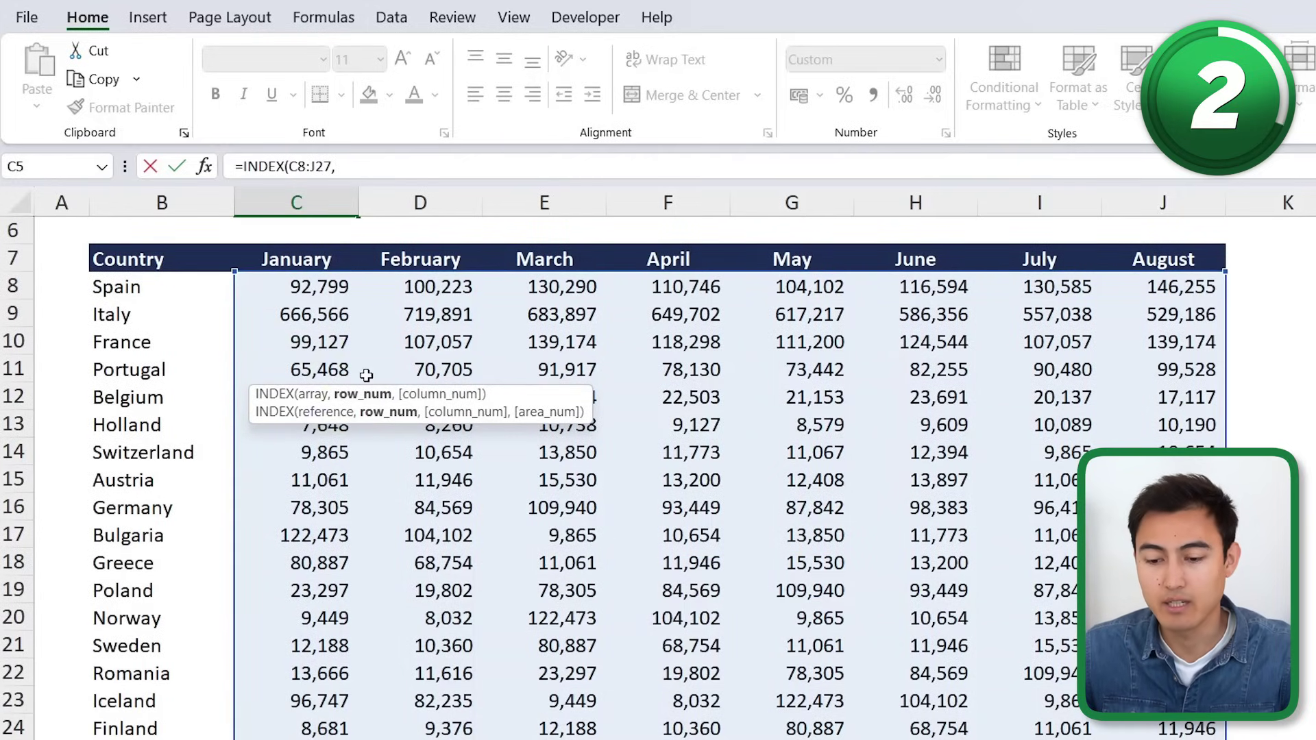
Add the country row lookup MATCH(C3,B8:B27,0) to the formula.
{"action": "scroll", "coordinate": [368, 376], "scroll_direction": "up", "scroll_amount": 2}
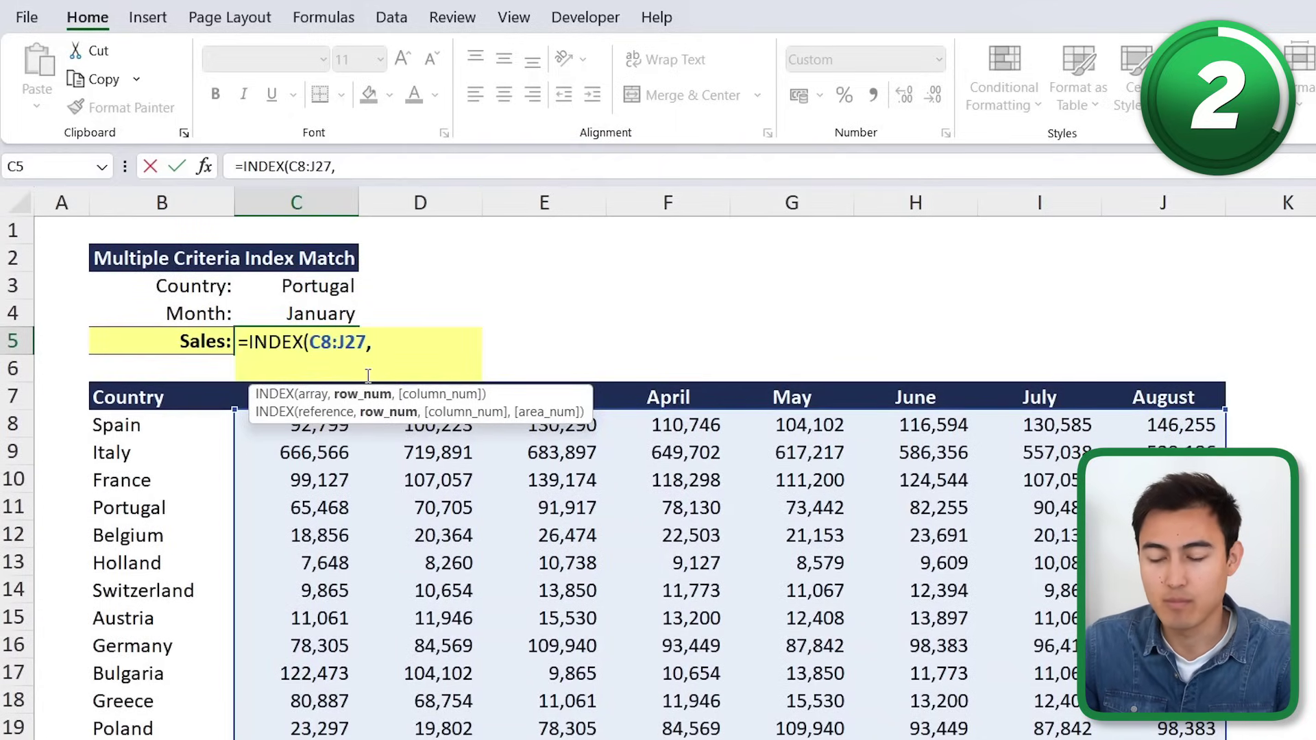
{"action": "type", "text": "mat"}
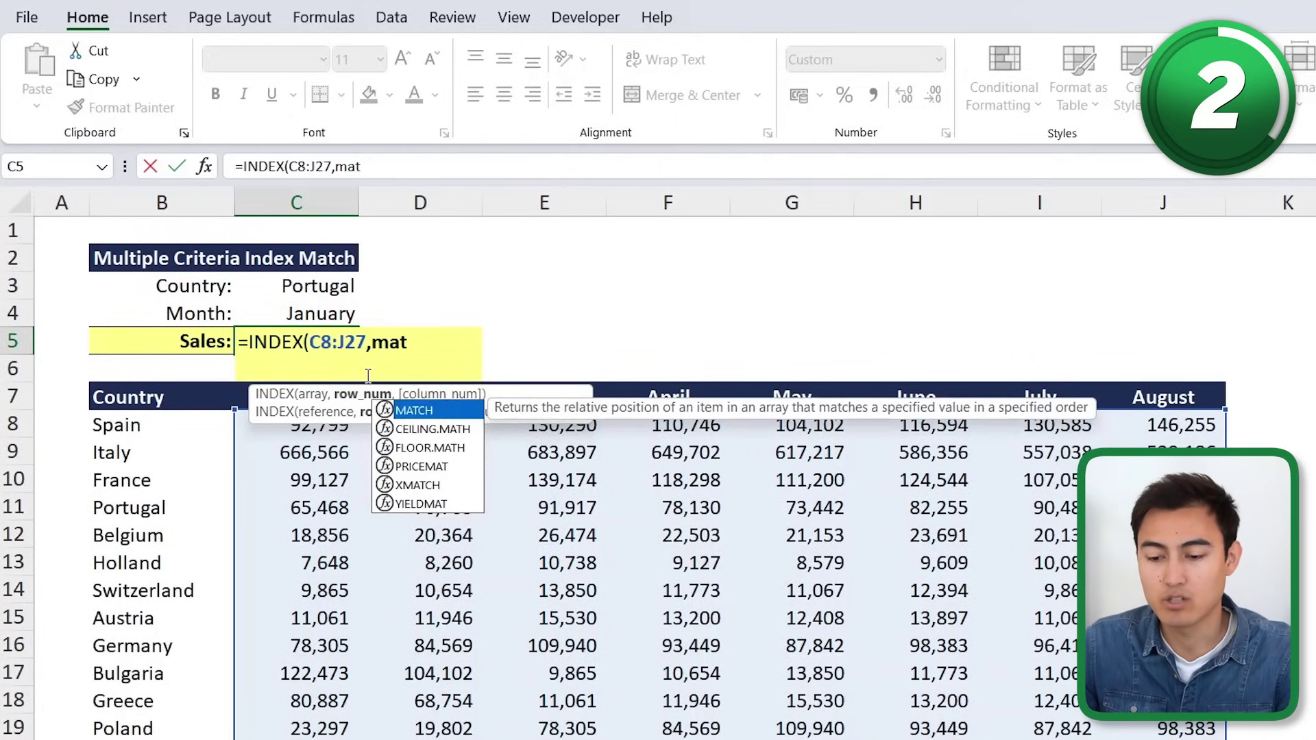
{"action": "key", "text": "Tab"}
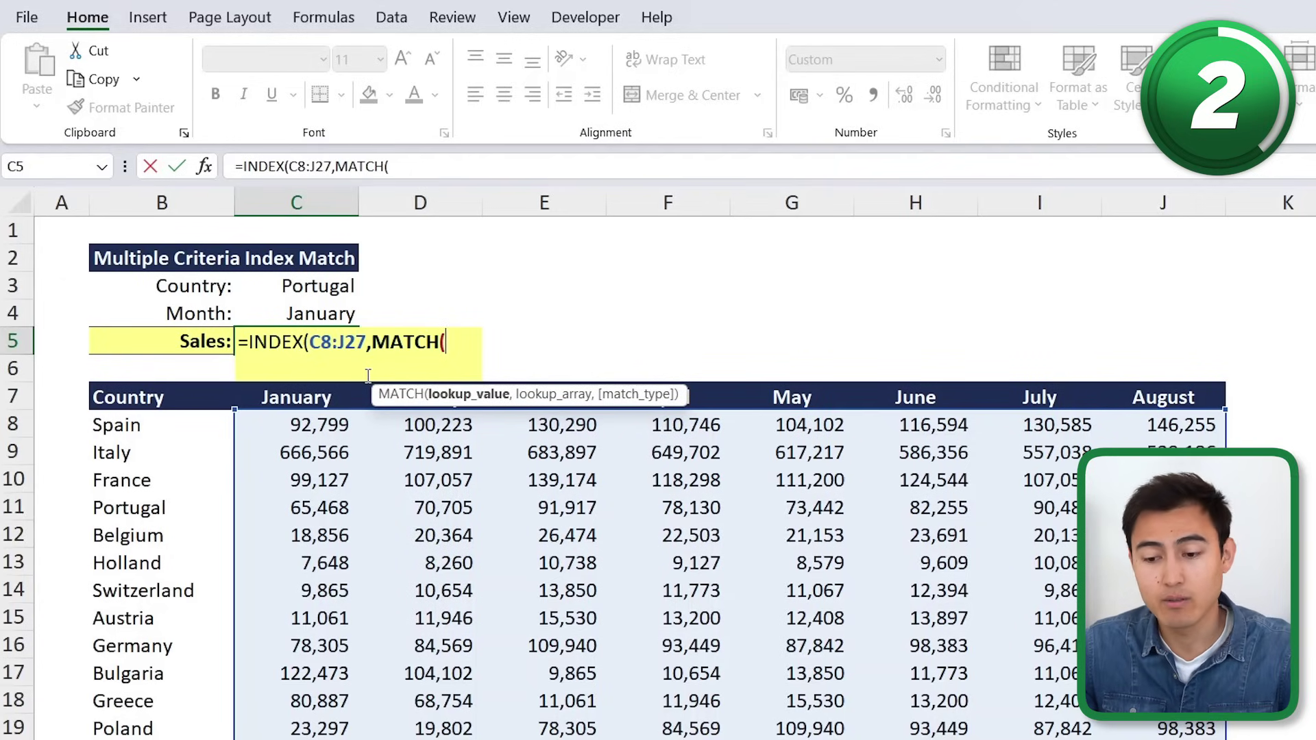
{"action": "left_click", "coordinate": [302, 289]}
{"action": "type", "text": ","}
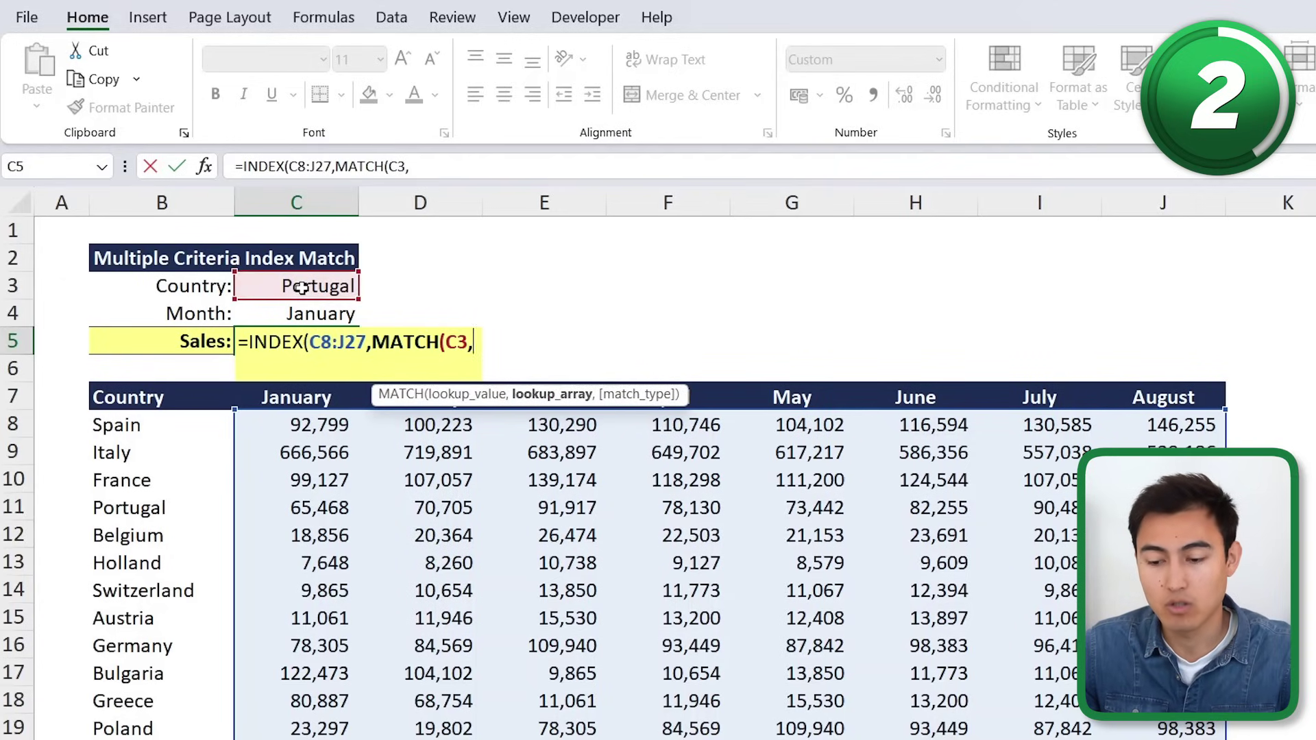
{"action": "left_click", "coordinate": [148, 427]}
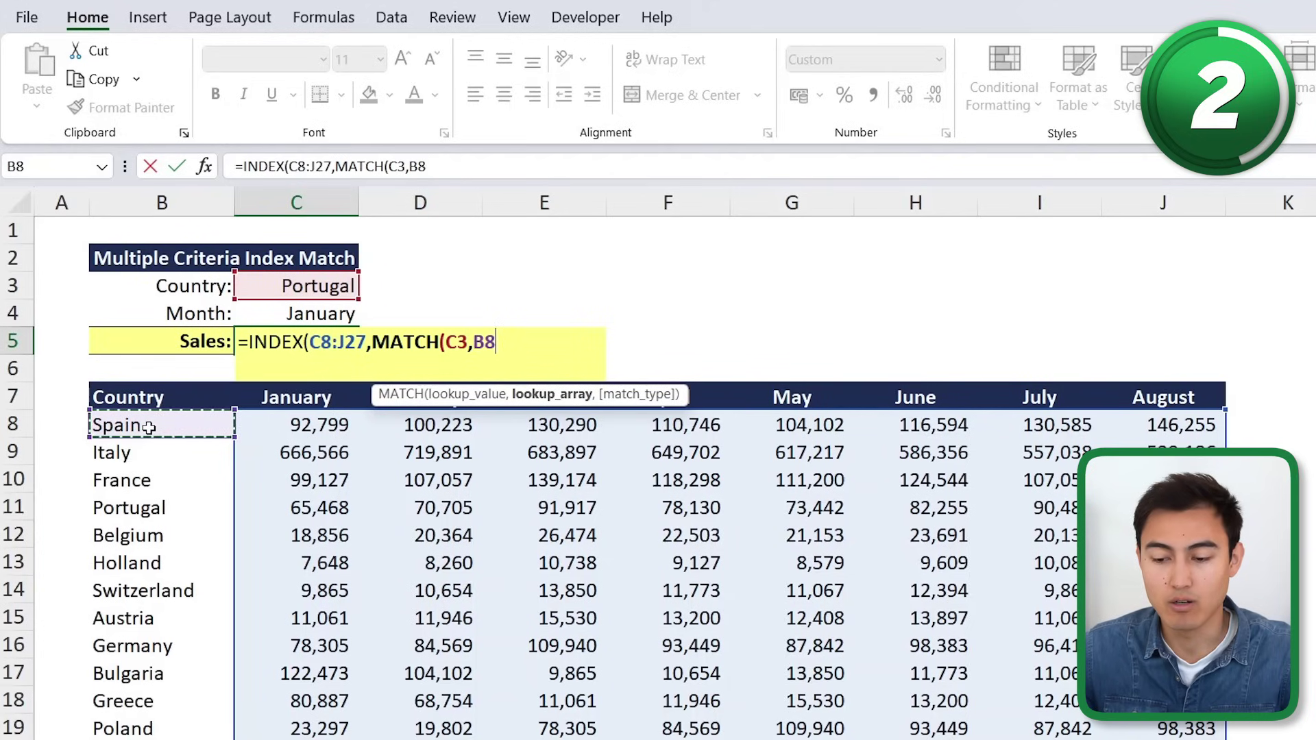
{"action": "key", "text": "ctrl+shift+Down"}
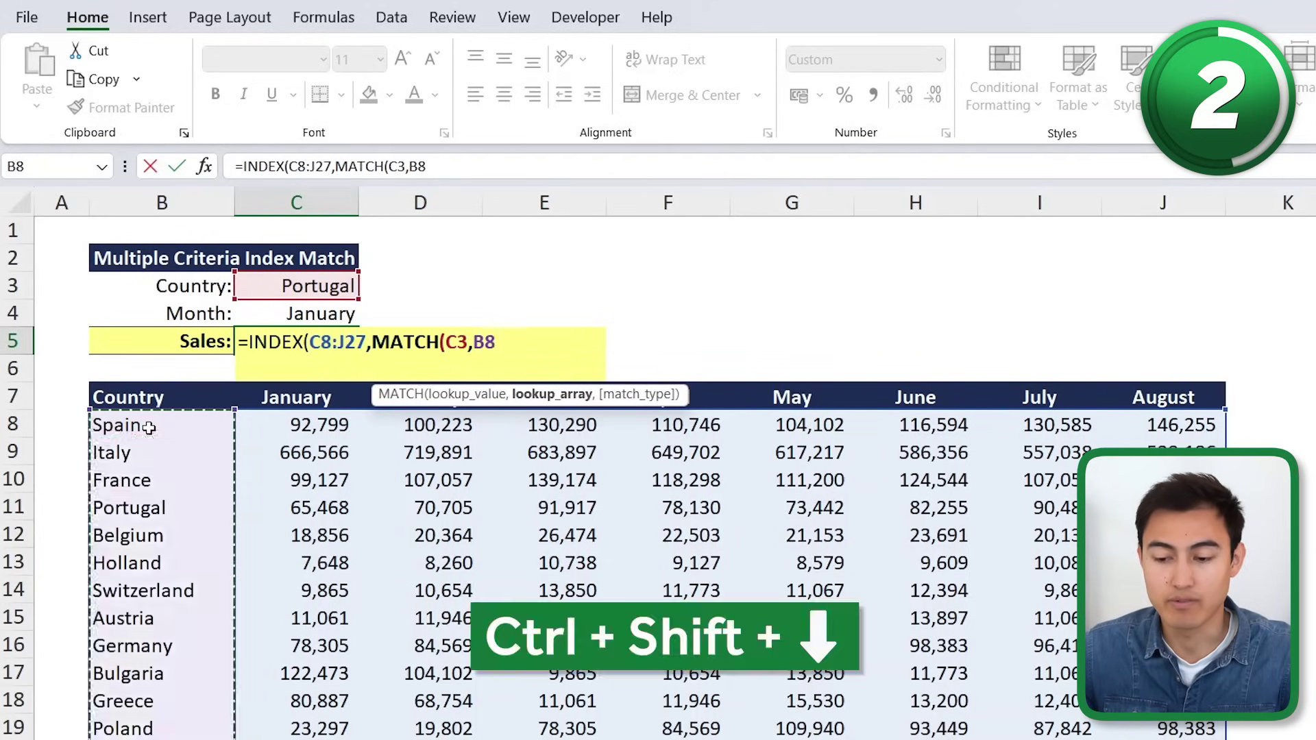
{"action": "type", "text": ","}
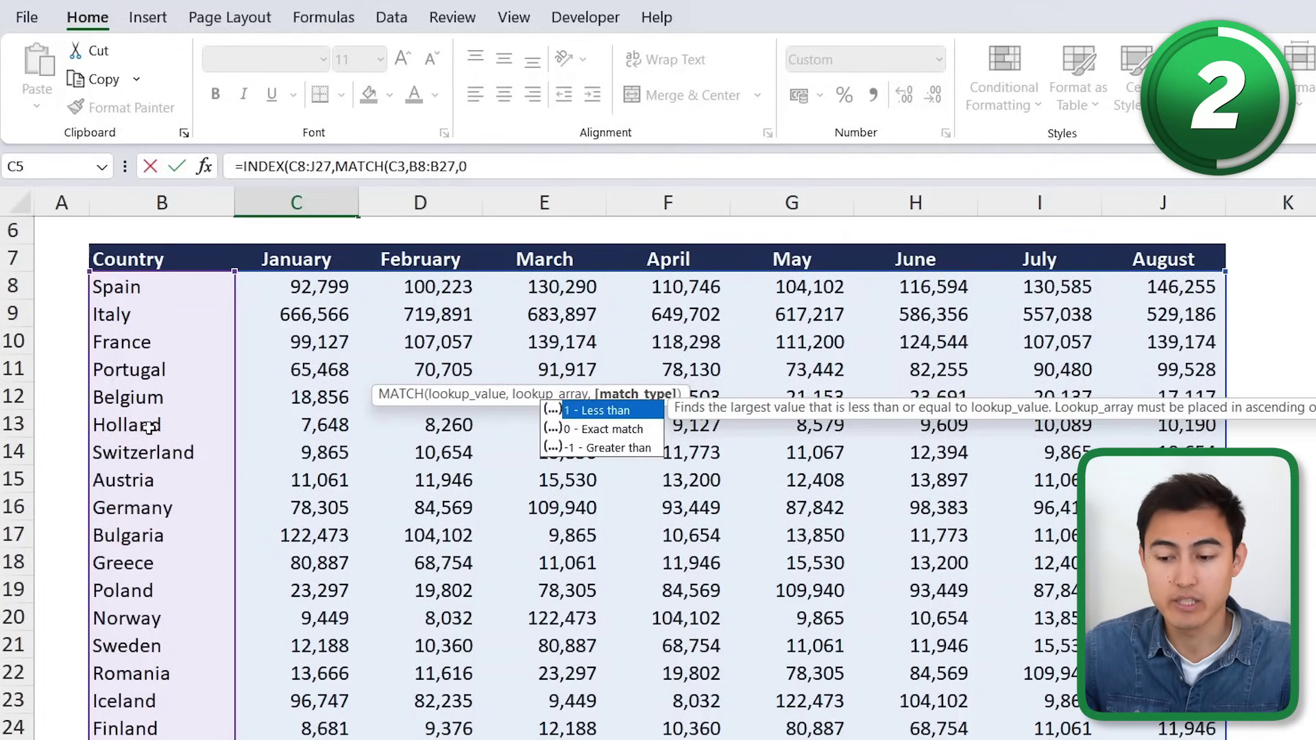
{"action": "type", "text": "0)"}
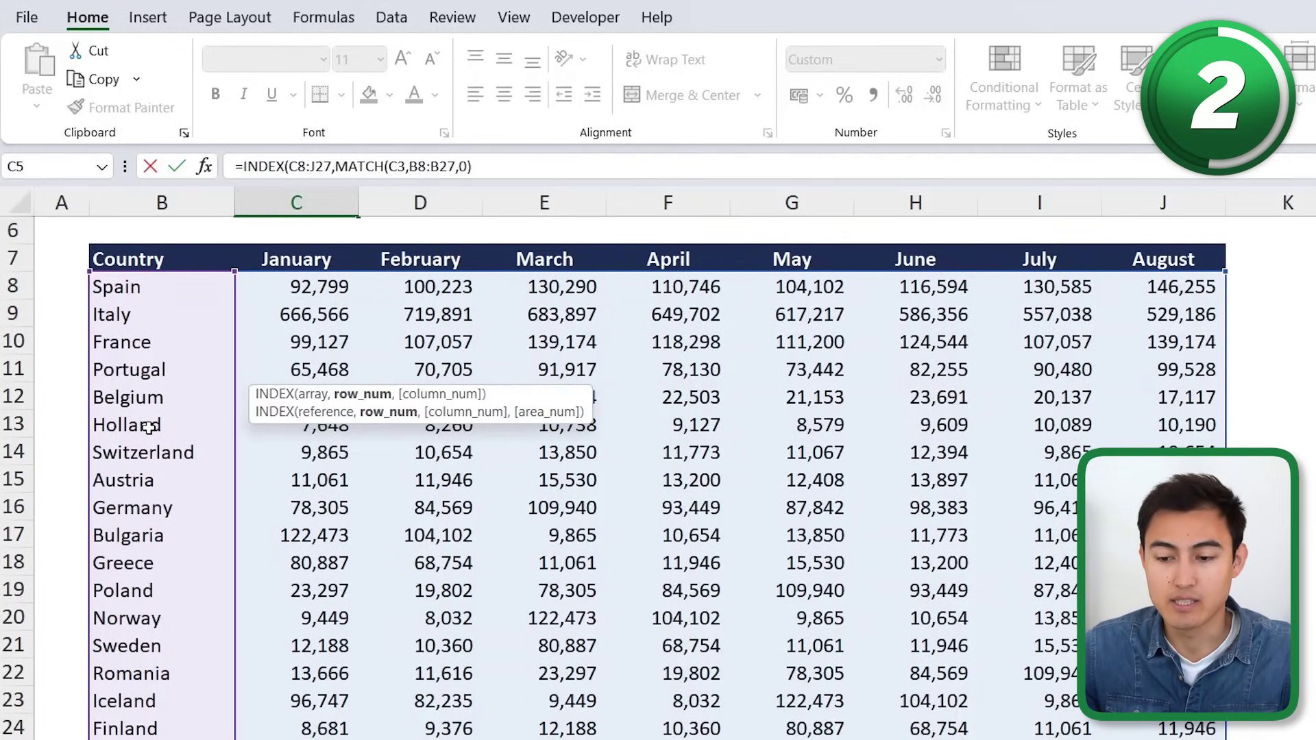
{"action": "type", "text": ","}
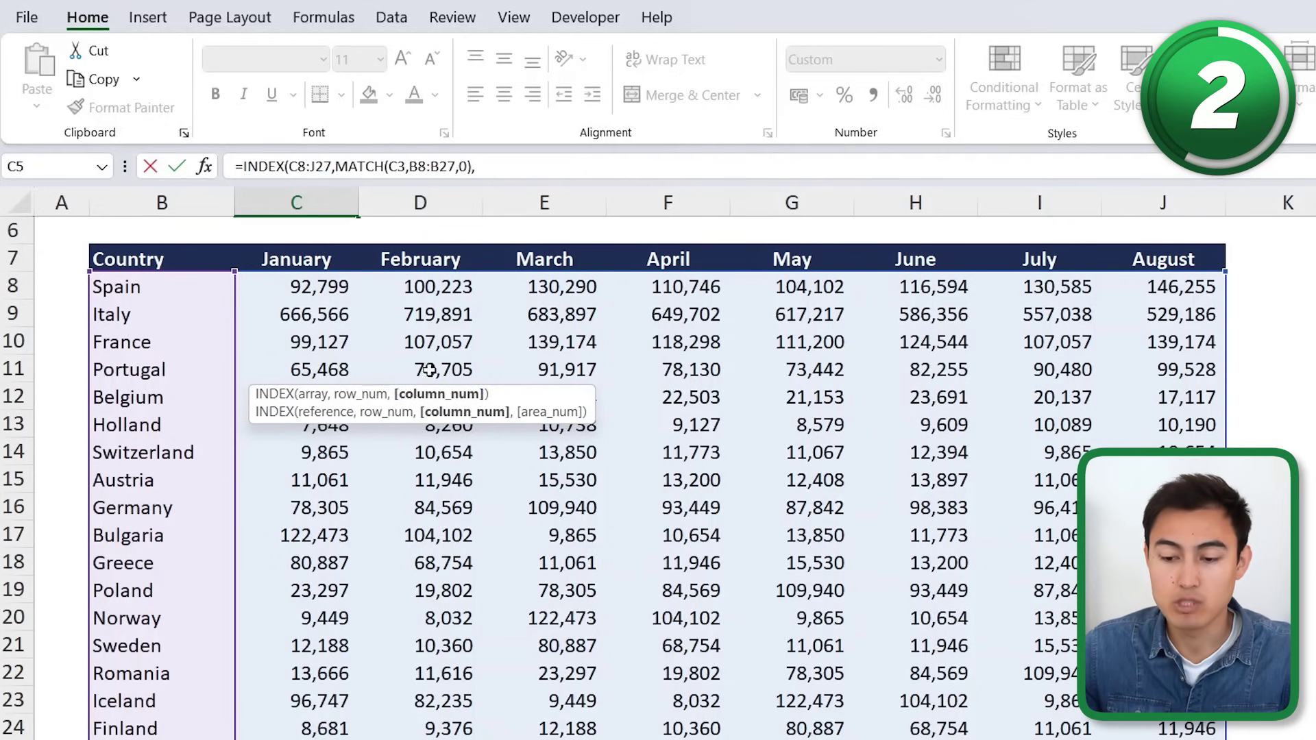
Add the month lookup MATCH(C4,C7:J7,0) and commit, giving 65,468 for Portugal in January.
{"action": "scroll", "coordinate": [288, 292], "scroll_direction": "up", "scroll_amount": 2}
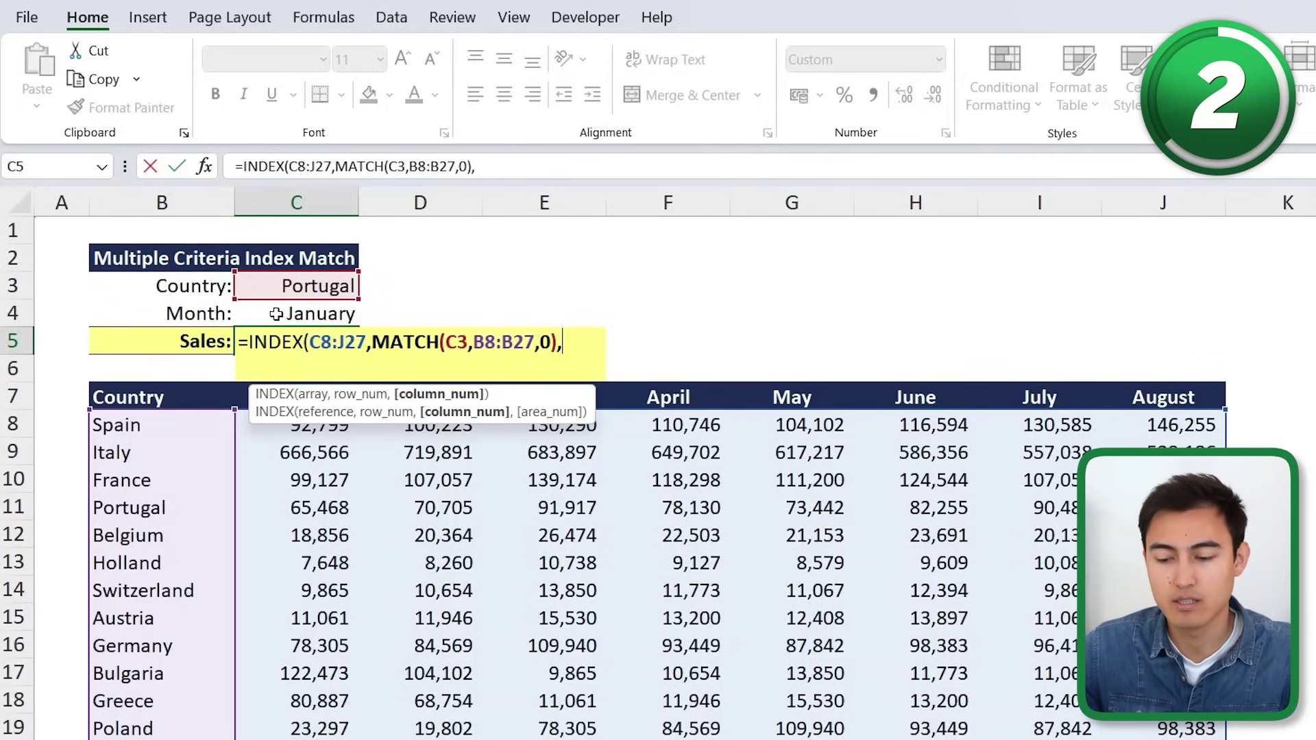
{"action": "type", "text": "mat"}
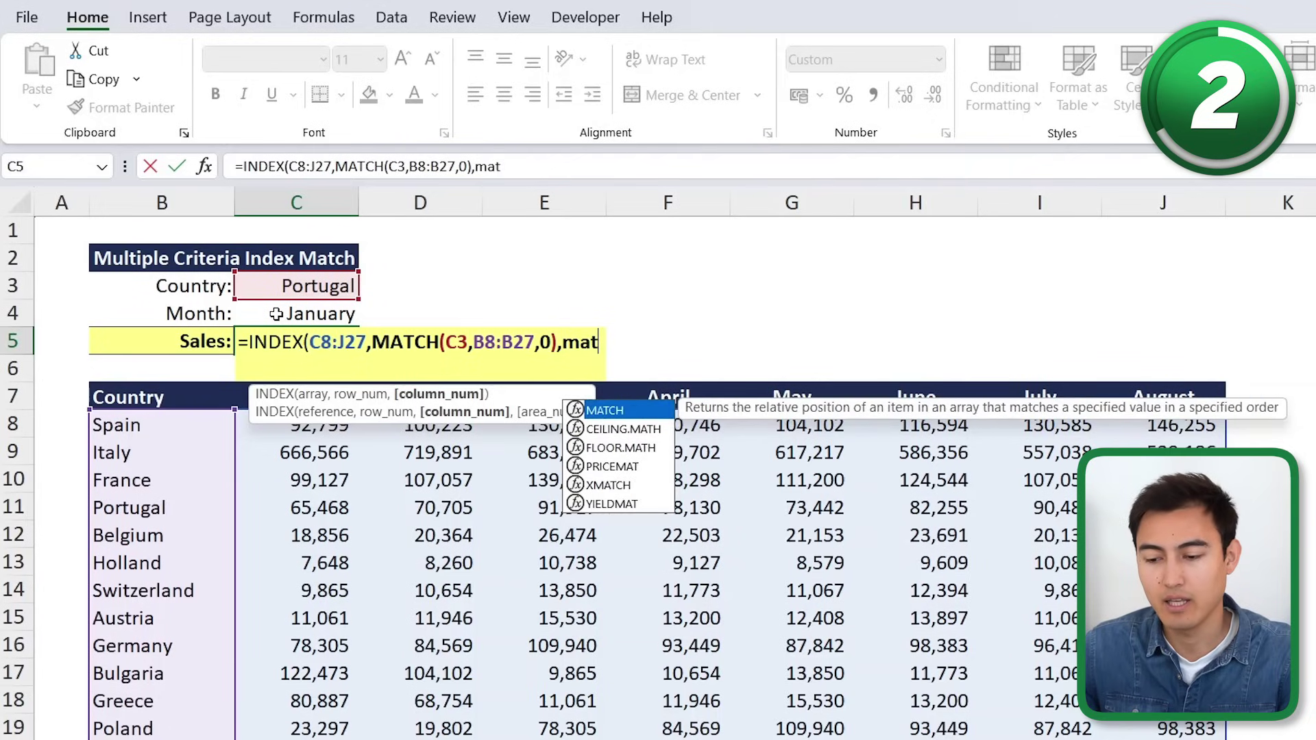
{"action": "key", "text": "Tab"}
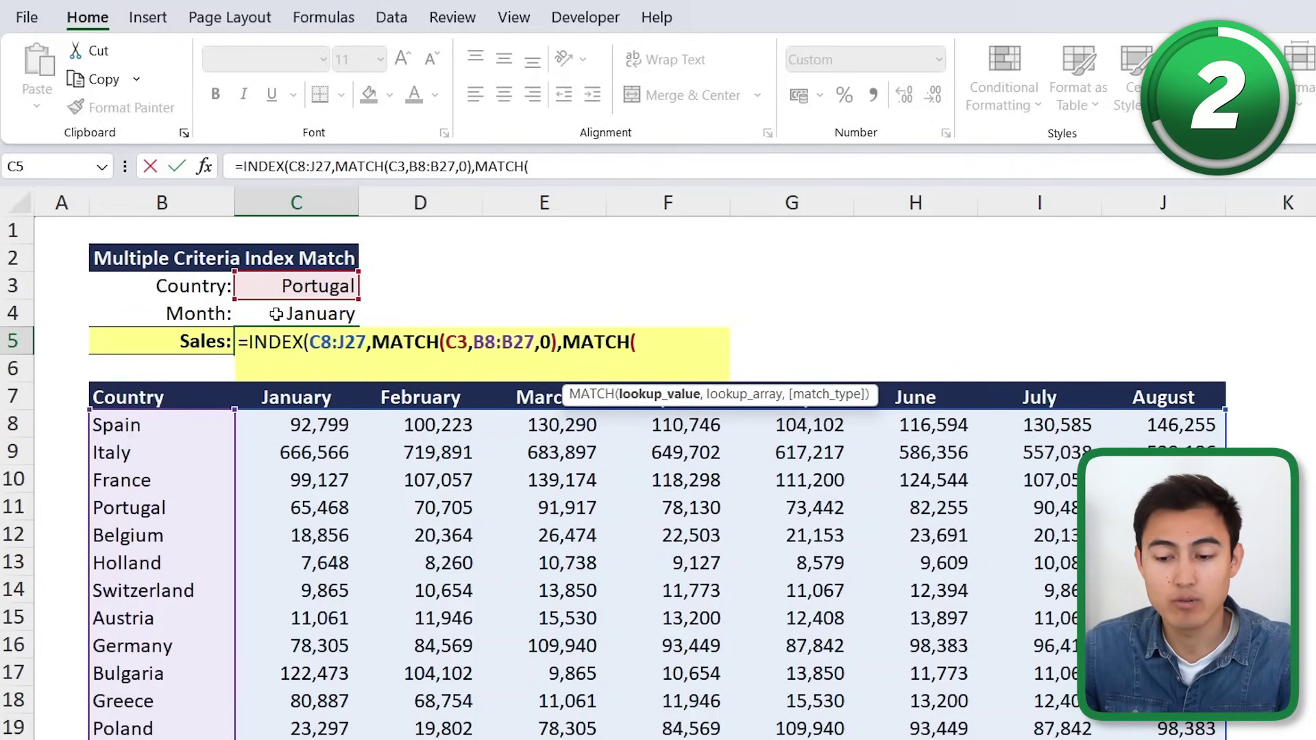
{"action": "left_click", "coordinate": [276, 314]}
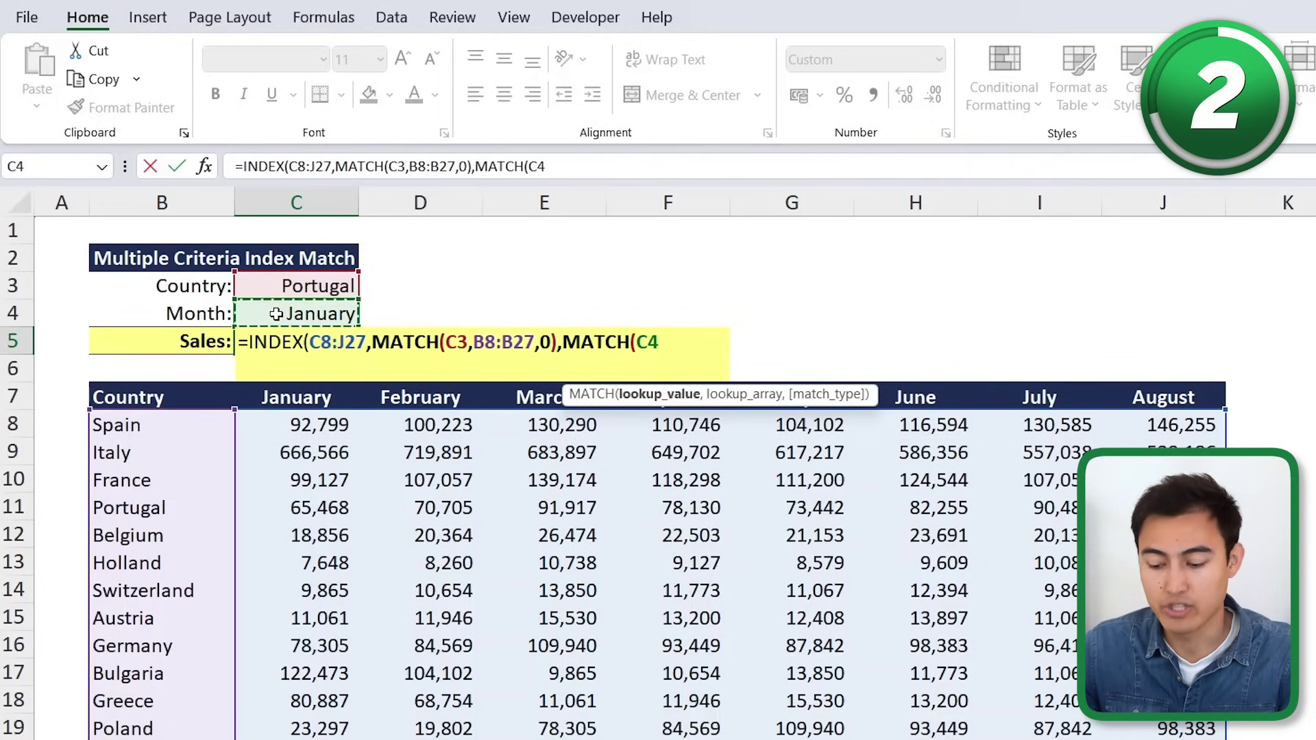
{"action": "type", "text": ","}
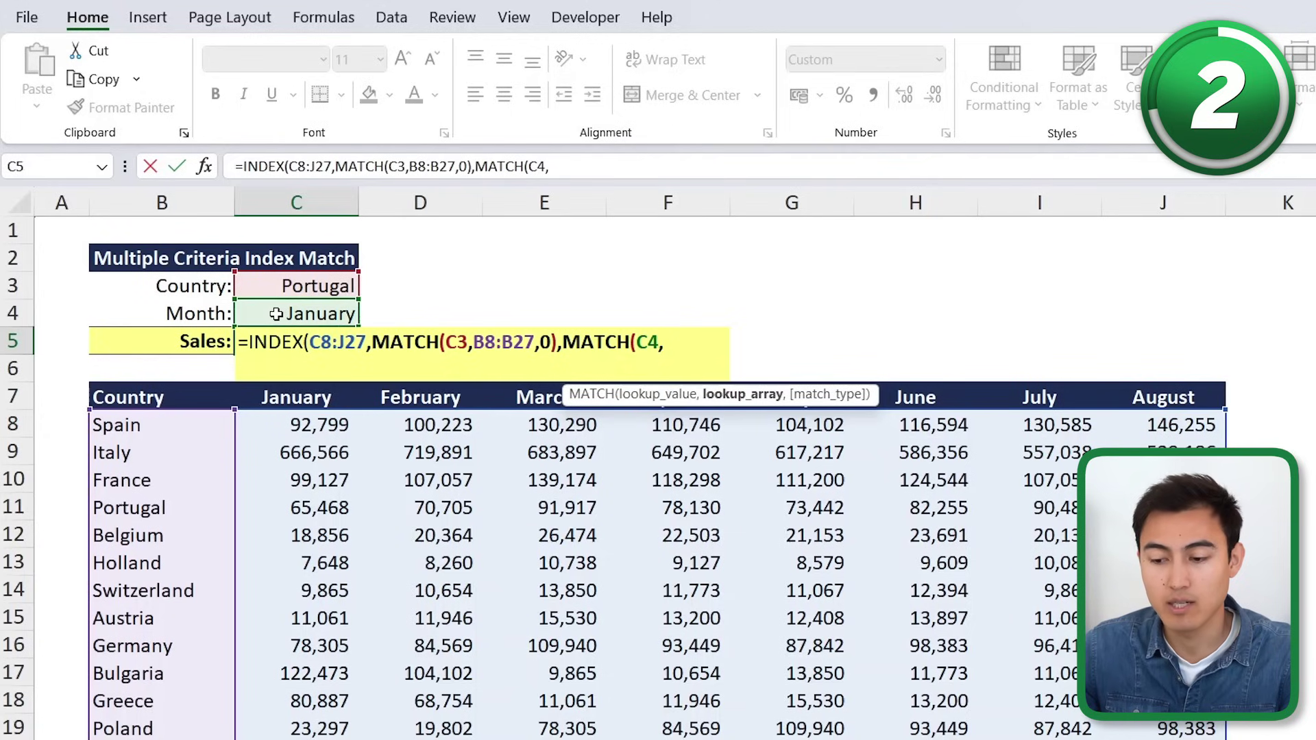
{"action": "left_click", "coordinate": [293, 401]}
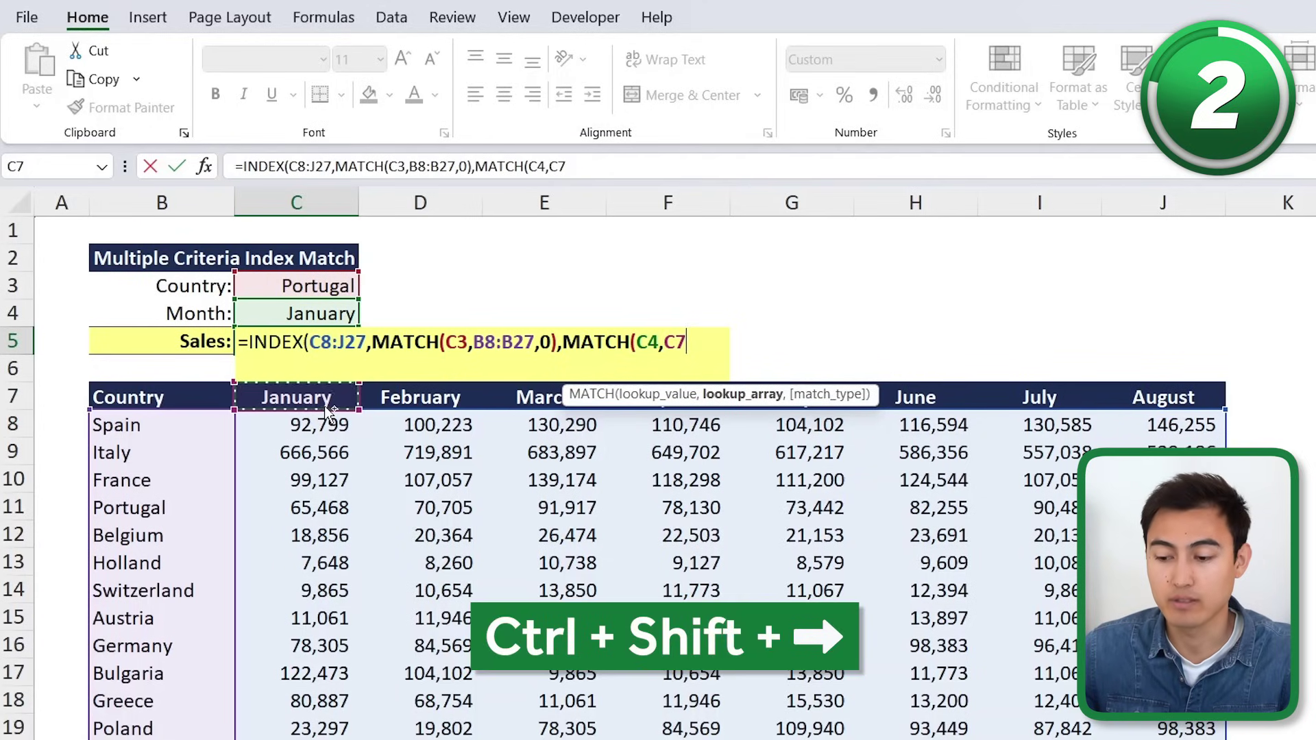
{"action": "key", "text": "ctrl+shift+Right"}
{"action": "type", "text": ","}
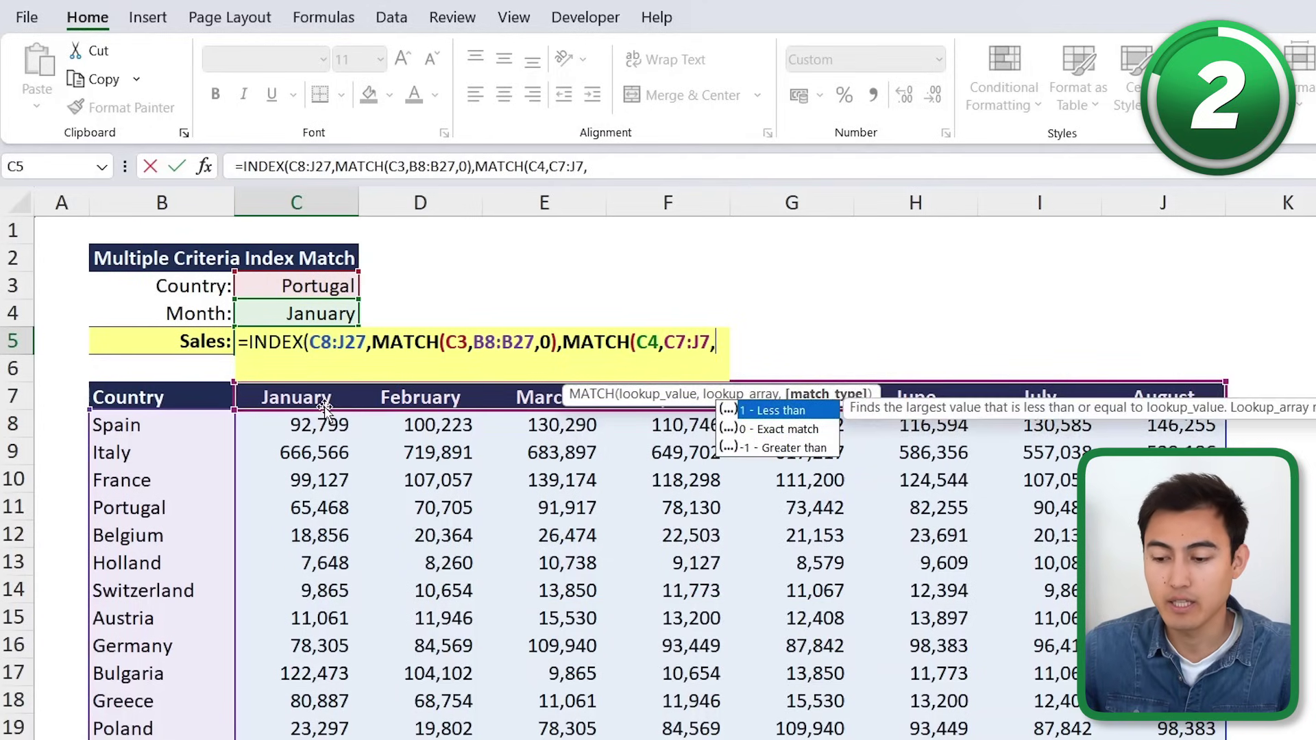
{"action": "key", "text": "Down"}
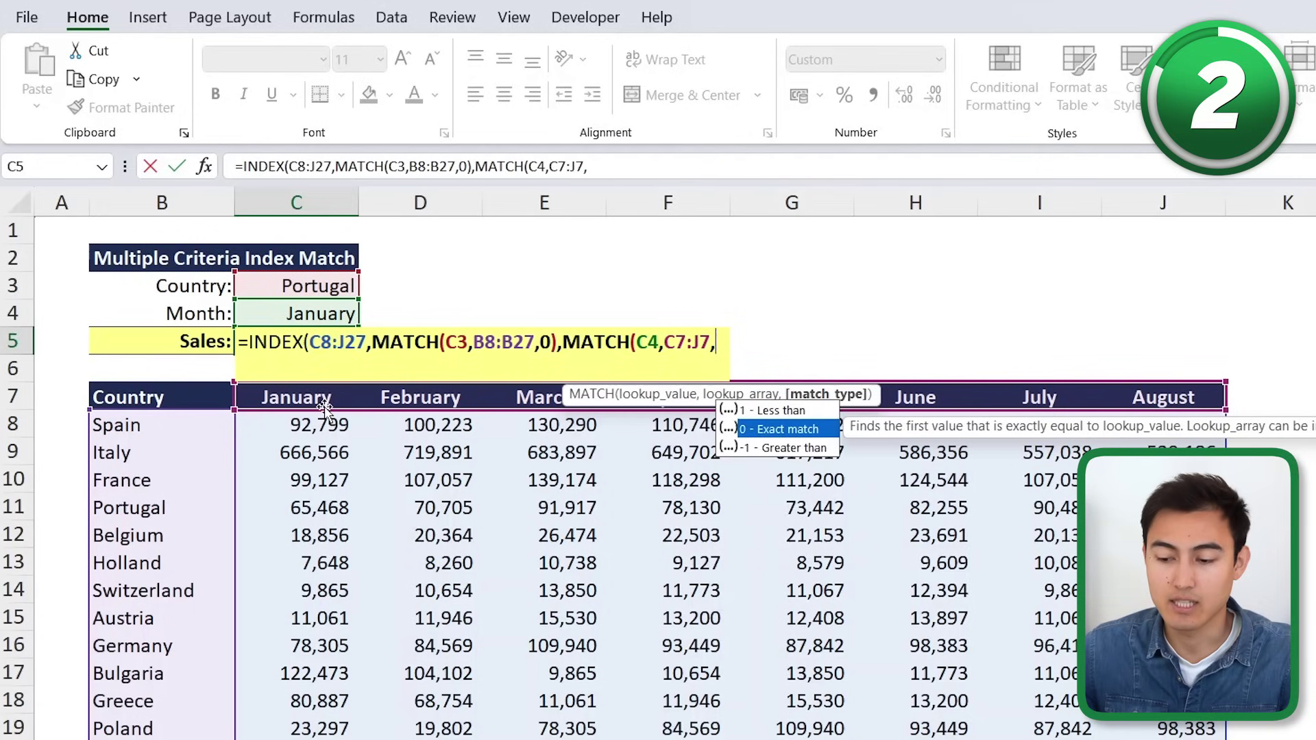
{"action": "key", "text": "Tab"}
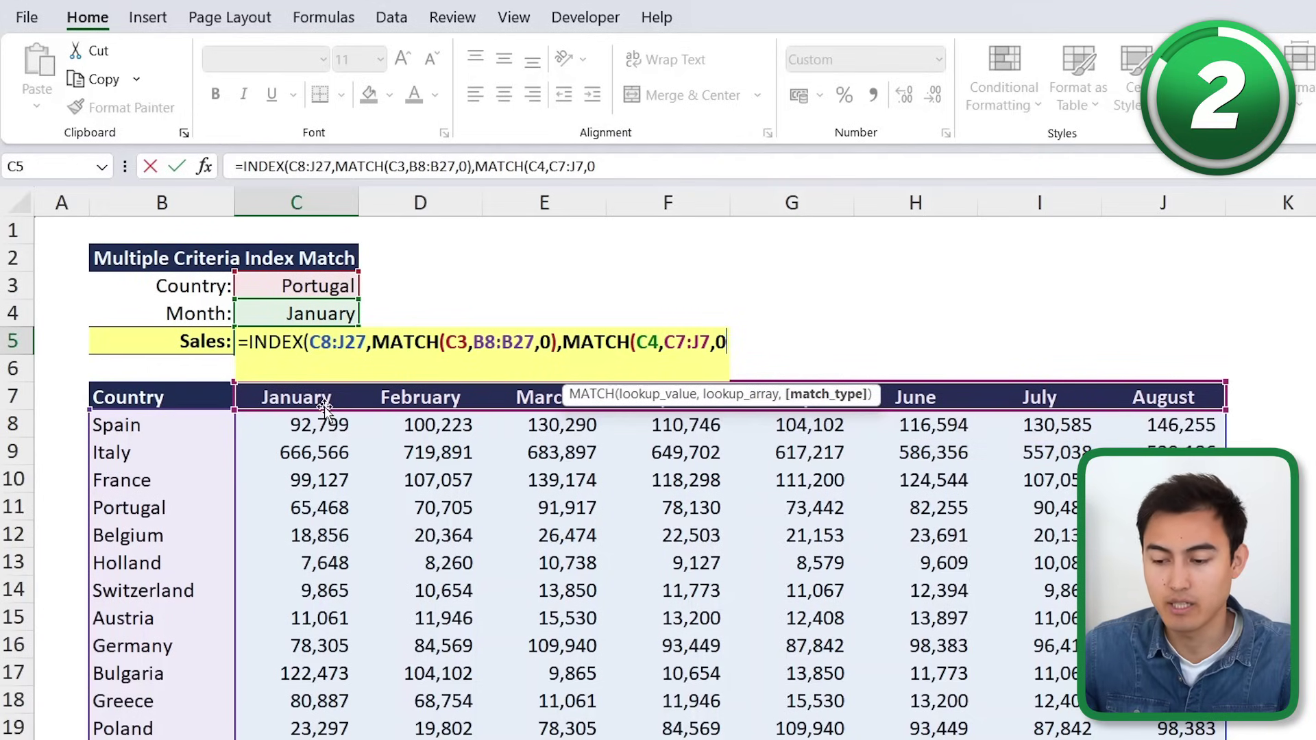
{"action": "type", "text": ")"}
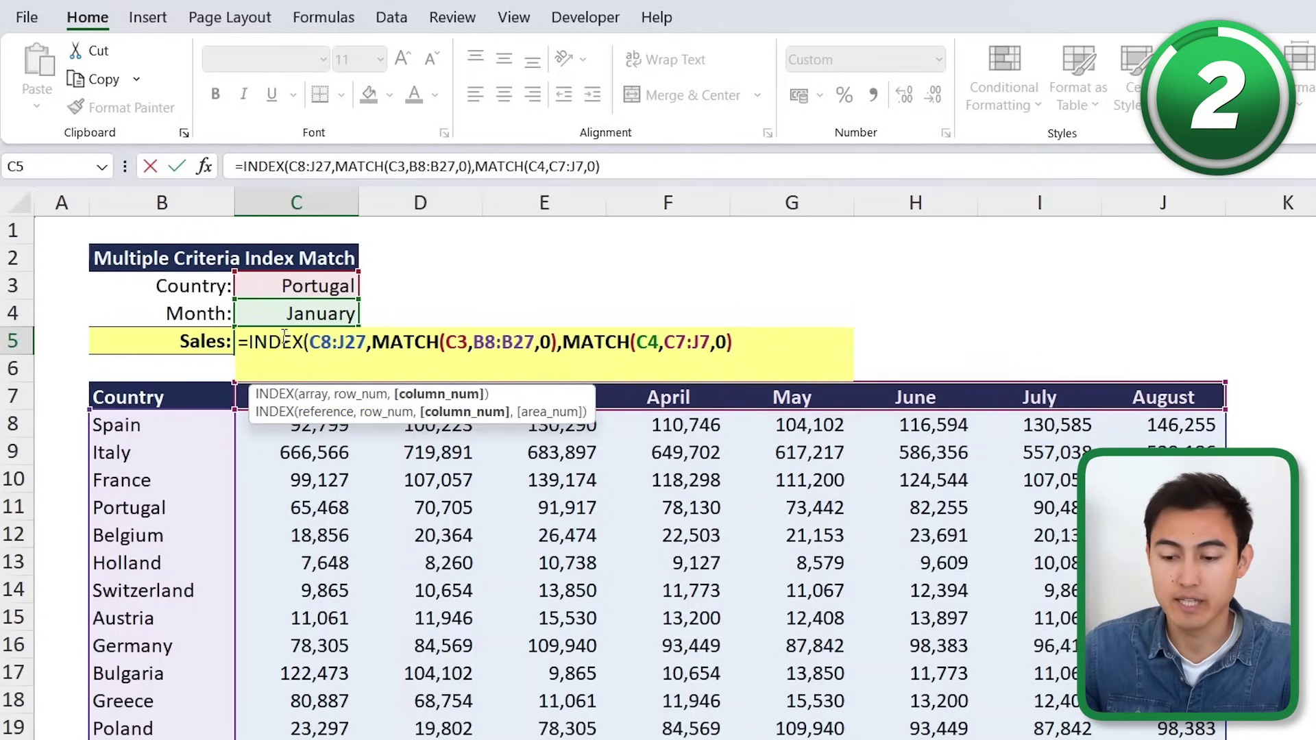
{"action": "type", "text": ")"}
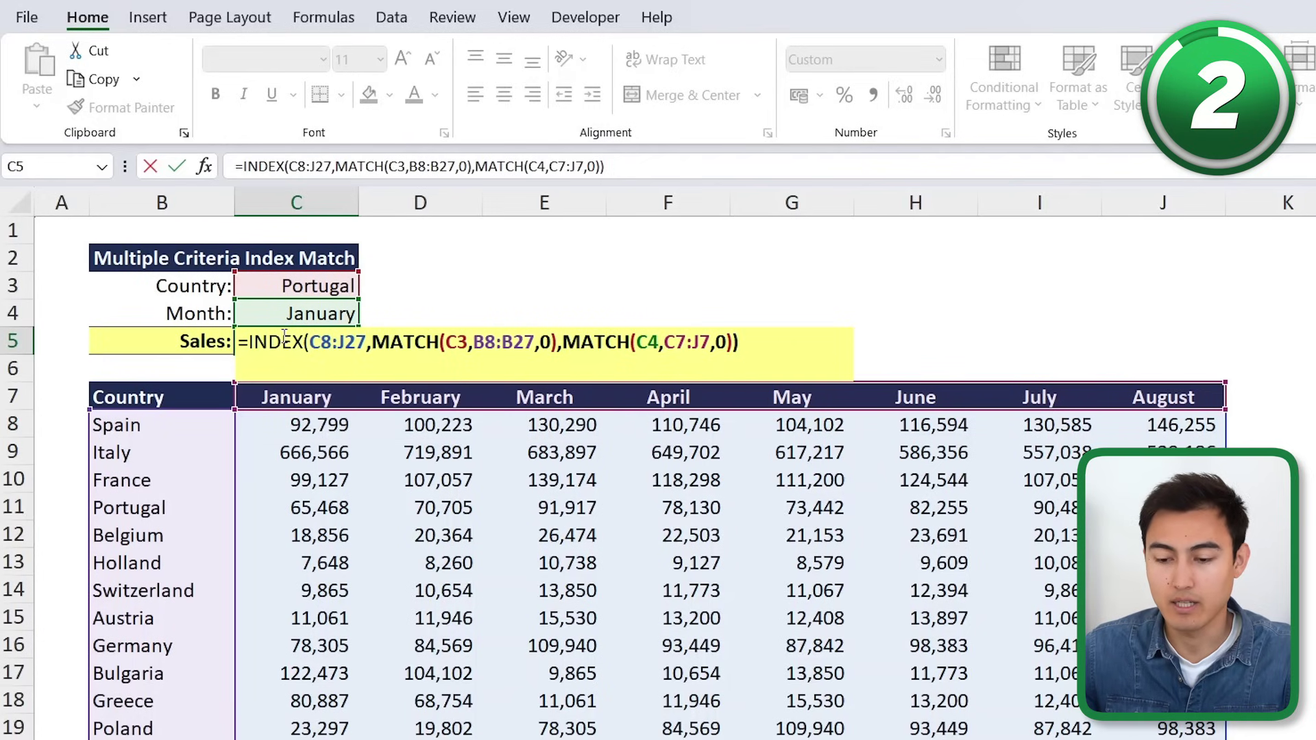
{"action": "key", "text": "Return"}
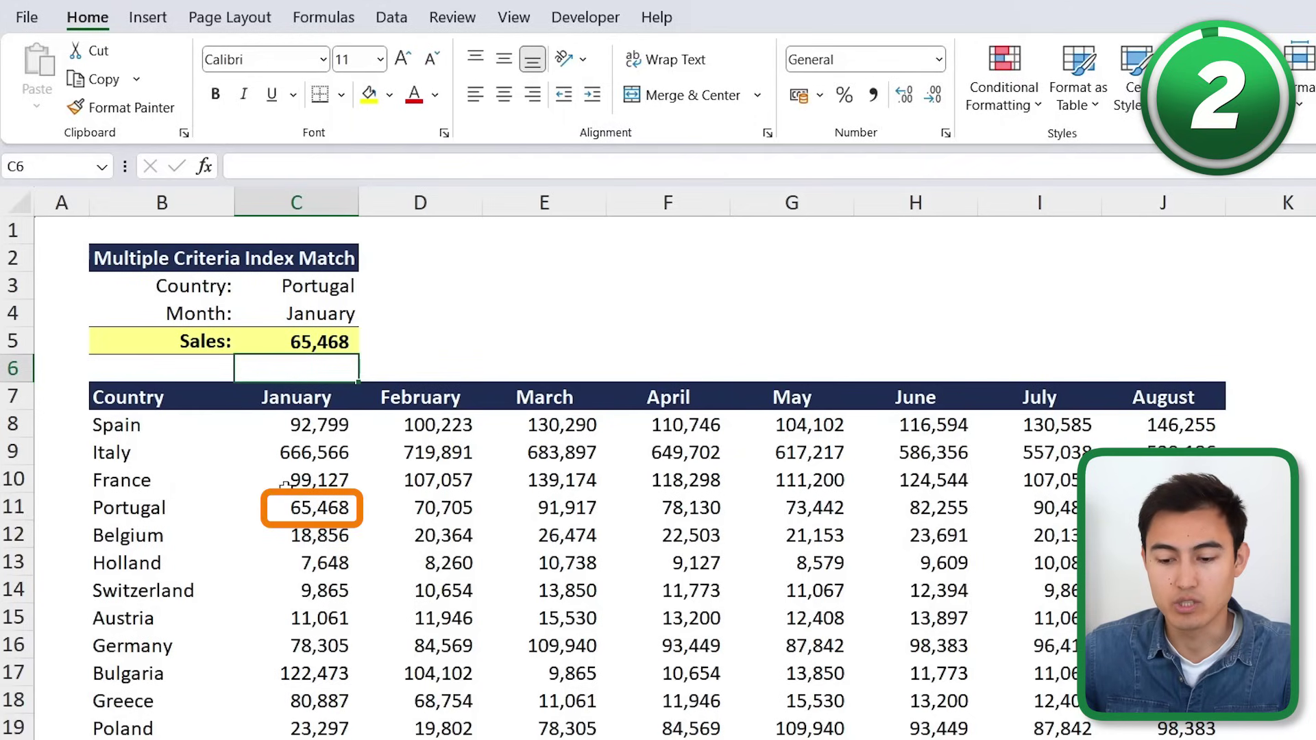
{"action": "left_click", "coordinate": [308, 505]}
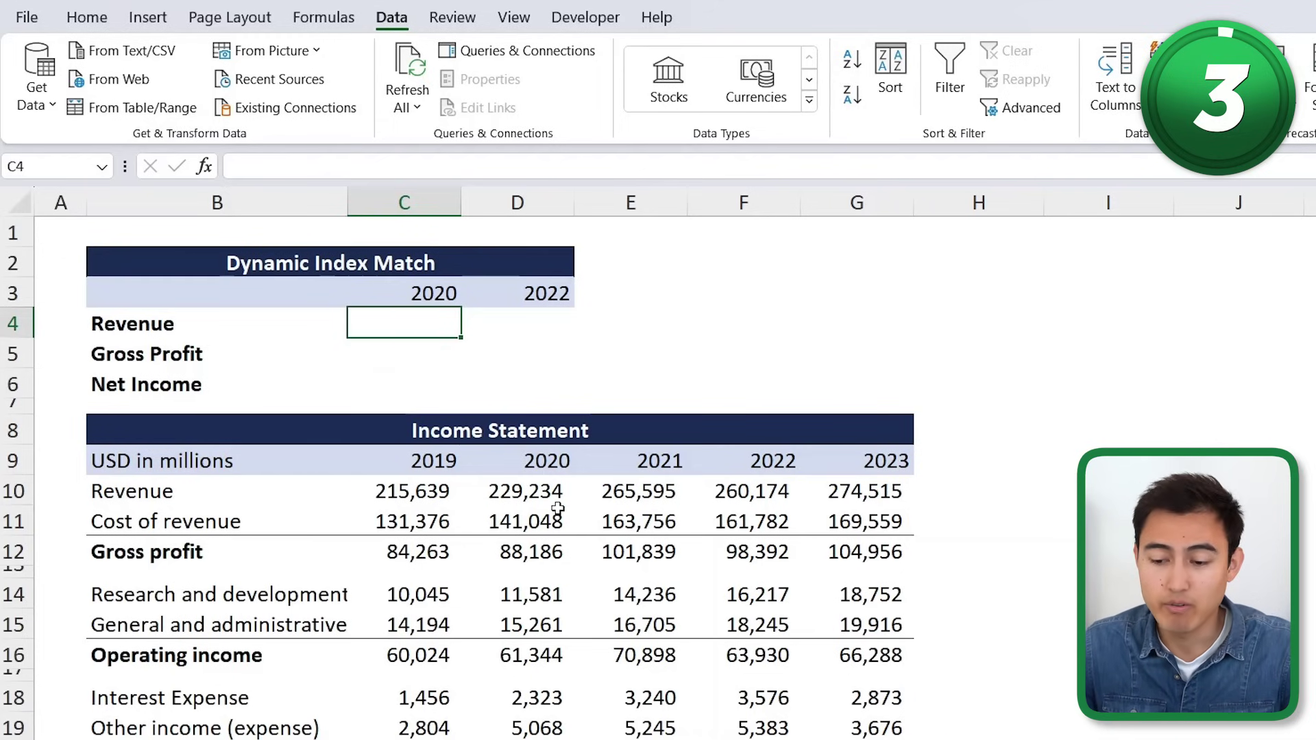
{"action": "scroll", "coordinate": [558, 507], "scroll_direction": "down", "scroll_amount": 2}
{"action": "scroll", "coordinate": [558, 507], "scroll_direction": "up", "scroll_amount": 2}
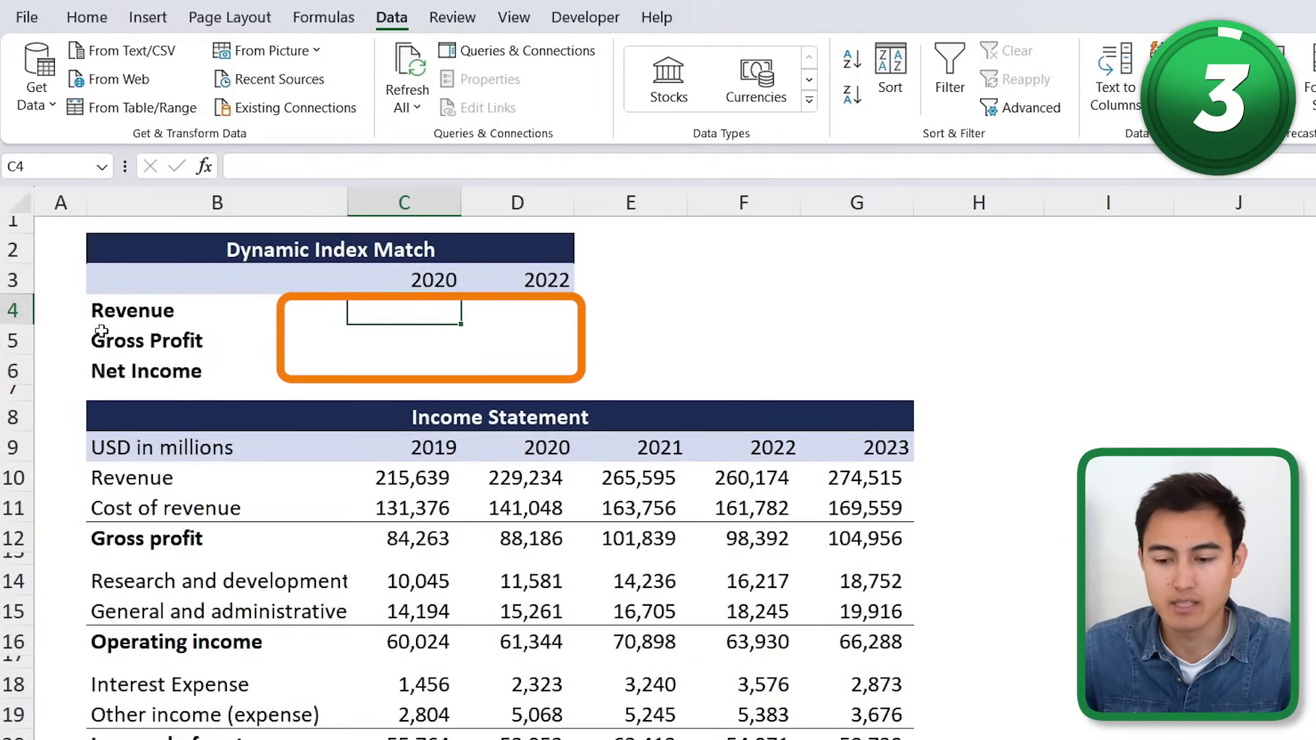
{"action": "key", "text": "Down"}
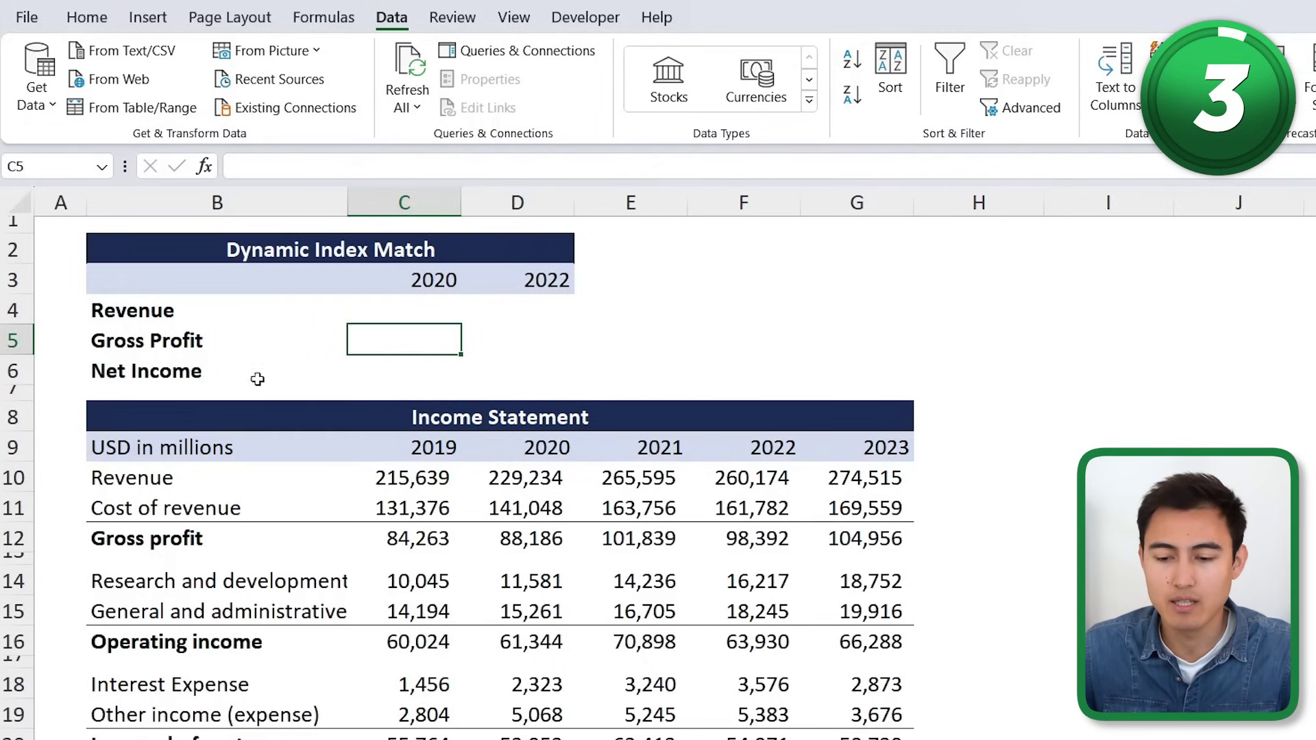
{"action": "key", "text": "Down"}
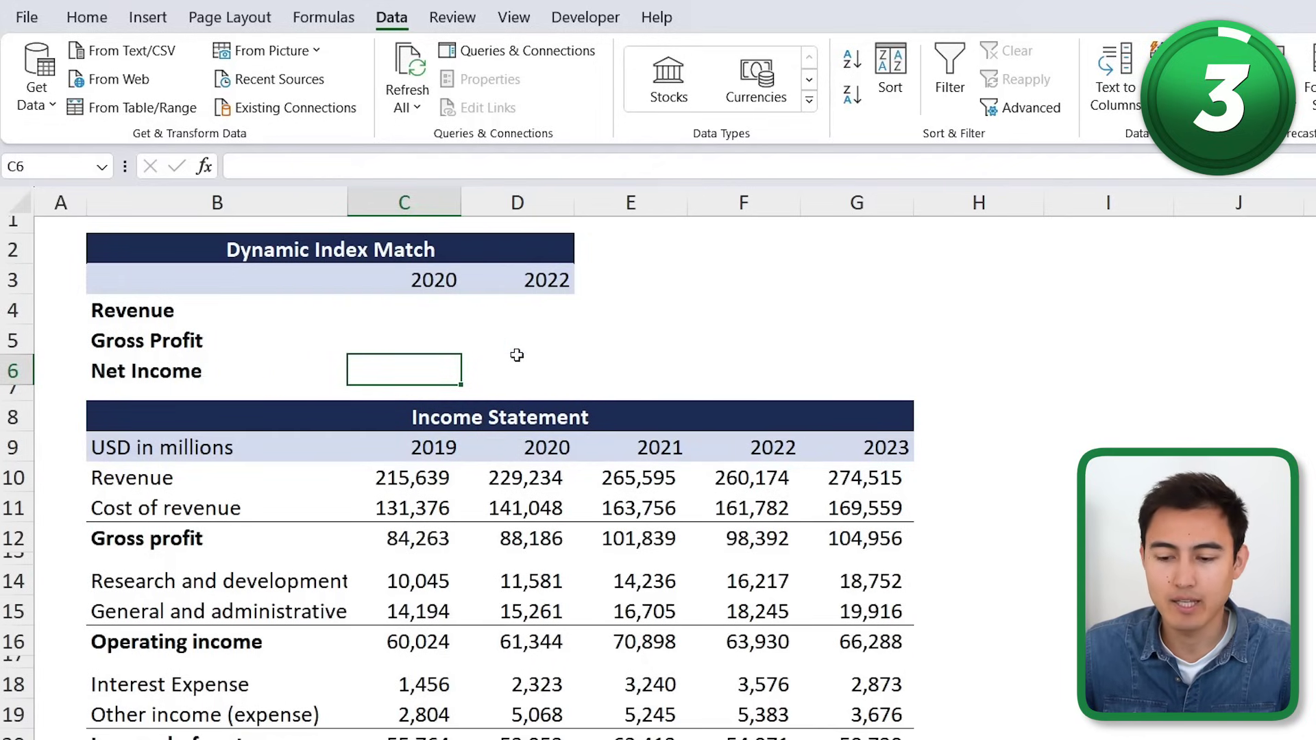
{"action": "key", "text": "Up"}
{"action": "key", "text": "Up"}
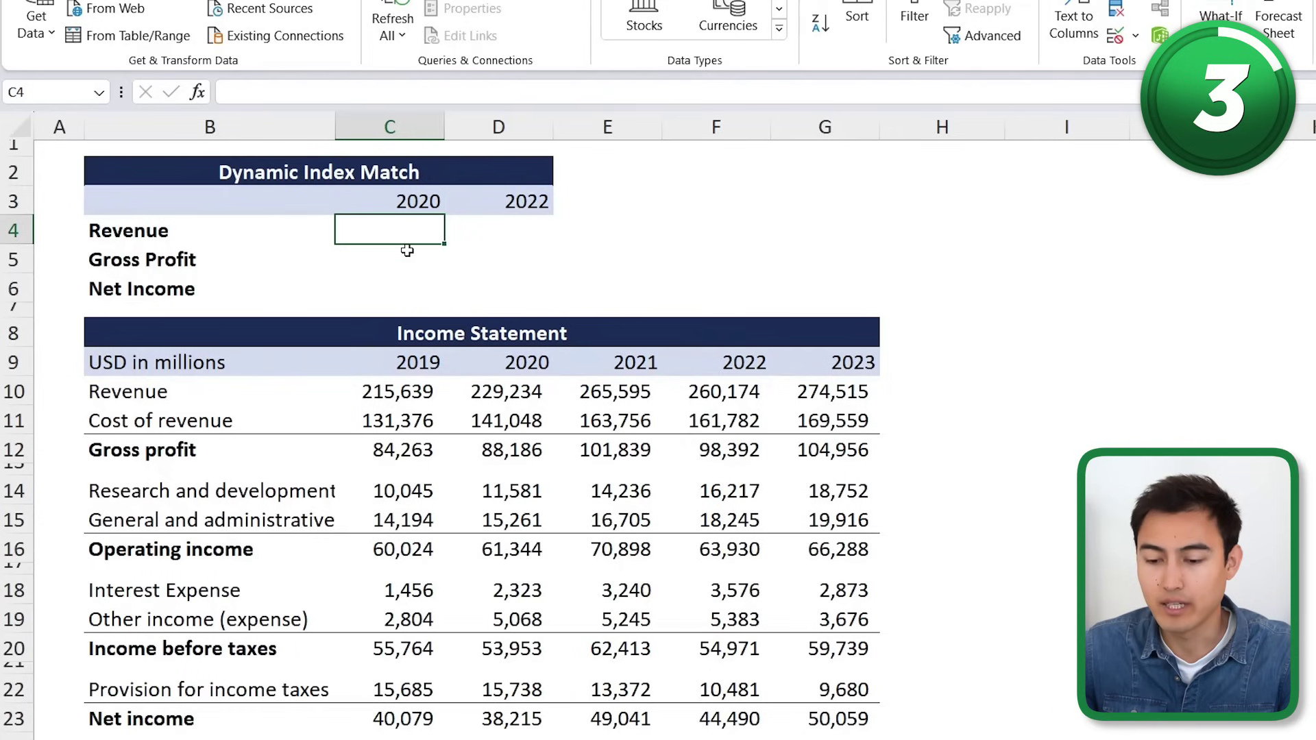
Begin C4 with =INDEX($C$10:$G$23, locking the income statement range as absolute.
{"action": "type", "text": "=ind"}
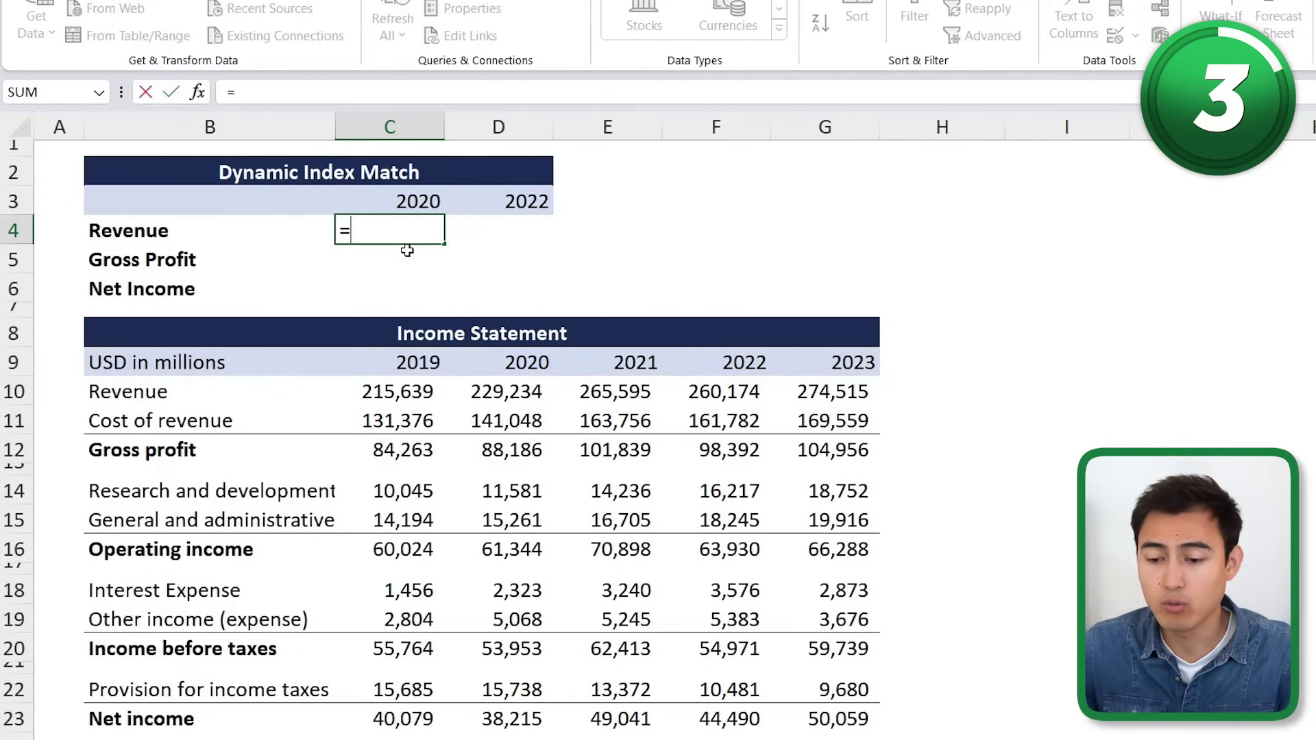
{"action": "double_click", "coordinate": [391, 256]}
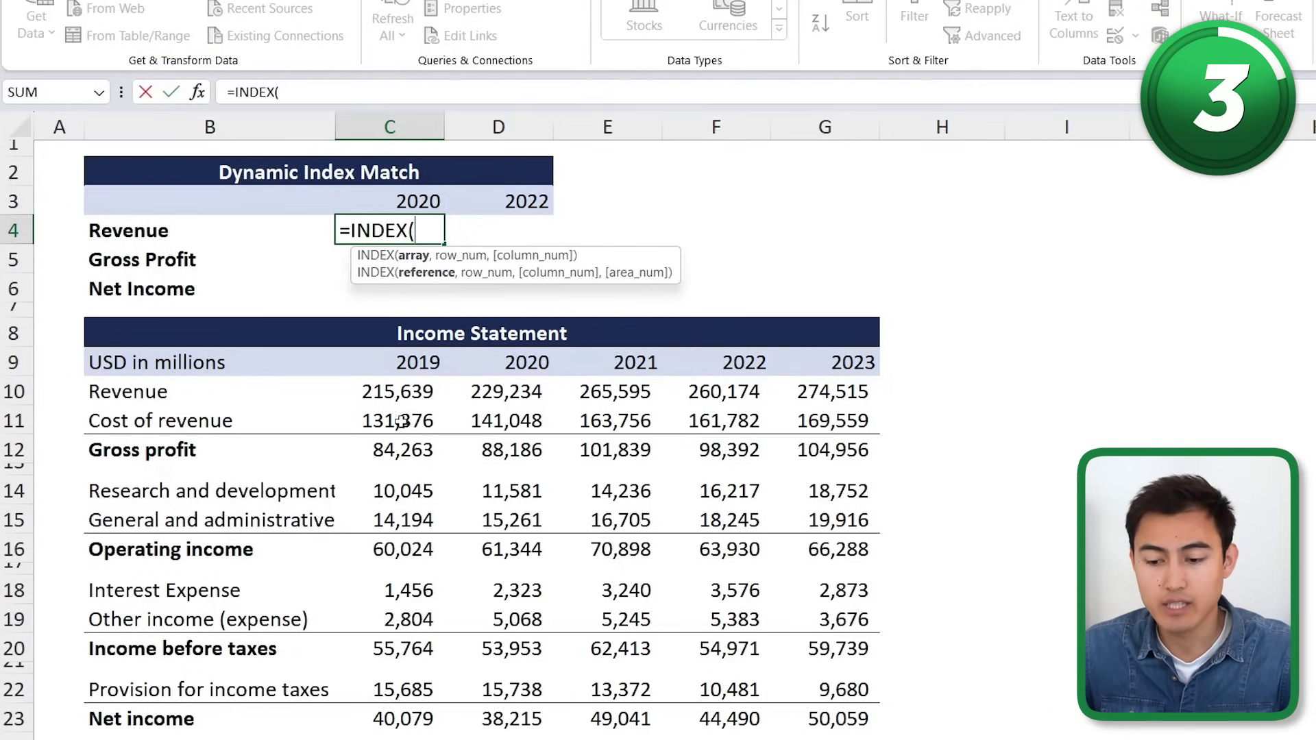
{"action": "left_click", "coordinate": [416, 389]}
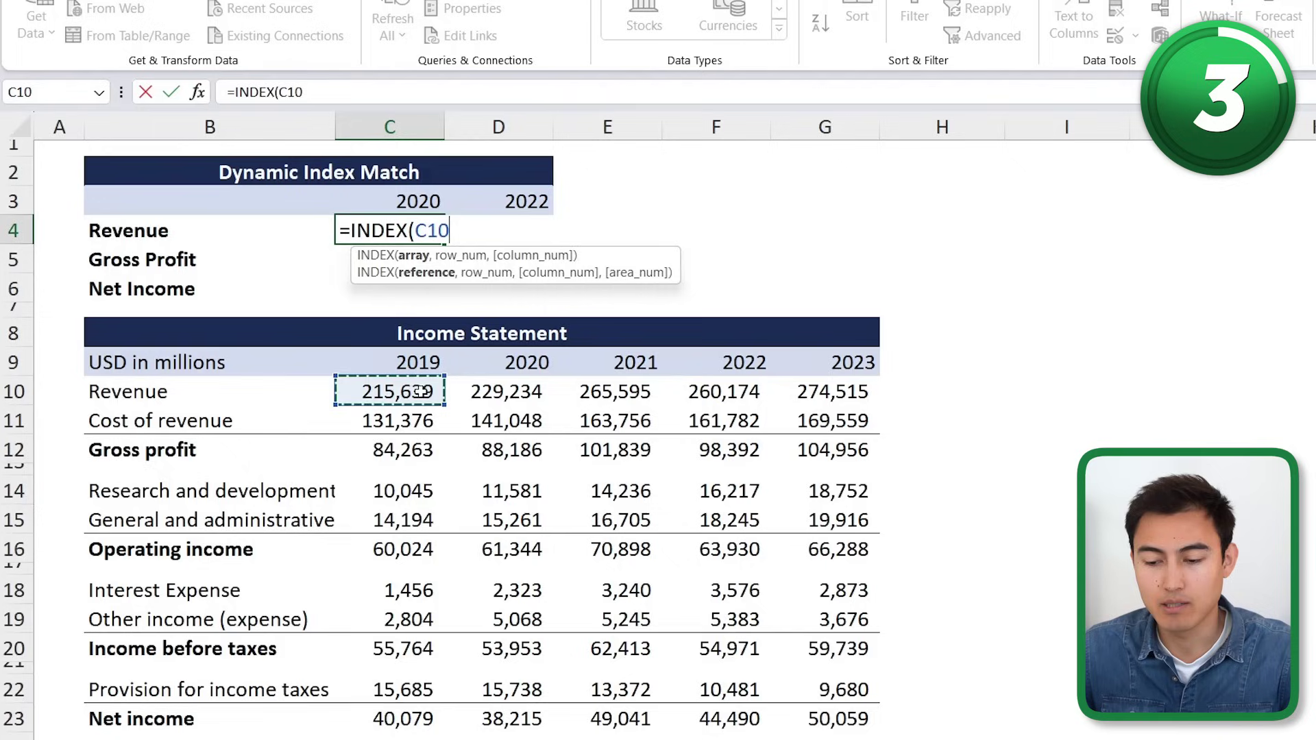
{"action": "key", "text": "ctrl+shift+Down"}
{"action": "key", "text": "ctrl+shift+Down"}
{"action": "key", "text": "ctrl+shift+Down"}
{"action": "key", "text": "ctrl+shift+Down"}
{"action": "key", "text": "ctrl+shift+Down"}
{"action": "key", "text": "ctrl+shift+Down"}
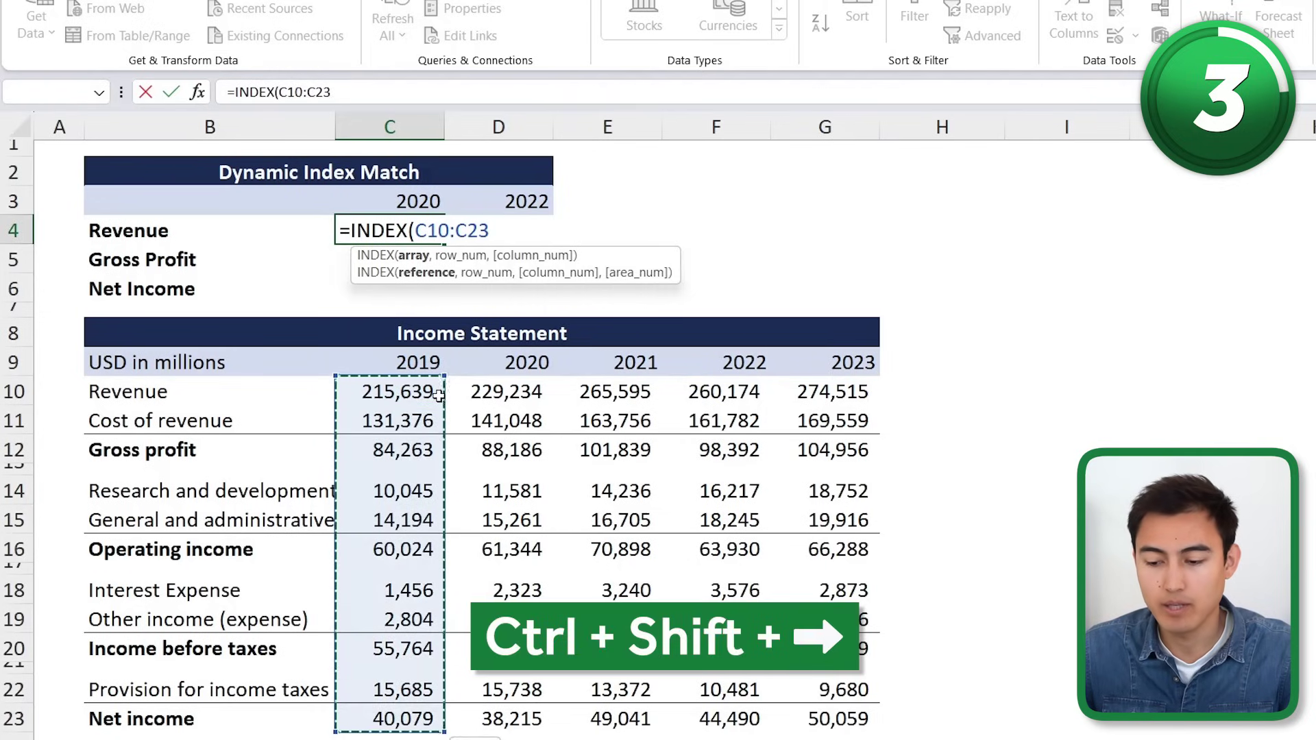
{"action": "key", "text": "ctrl+shift+Right"}
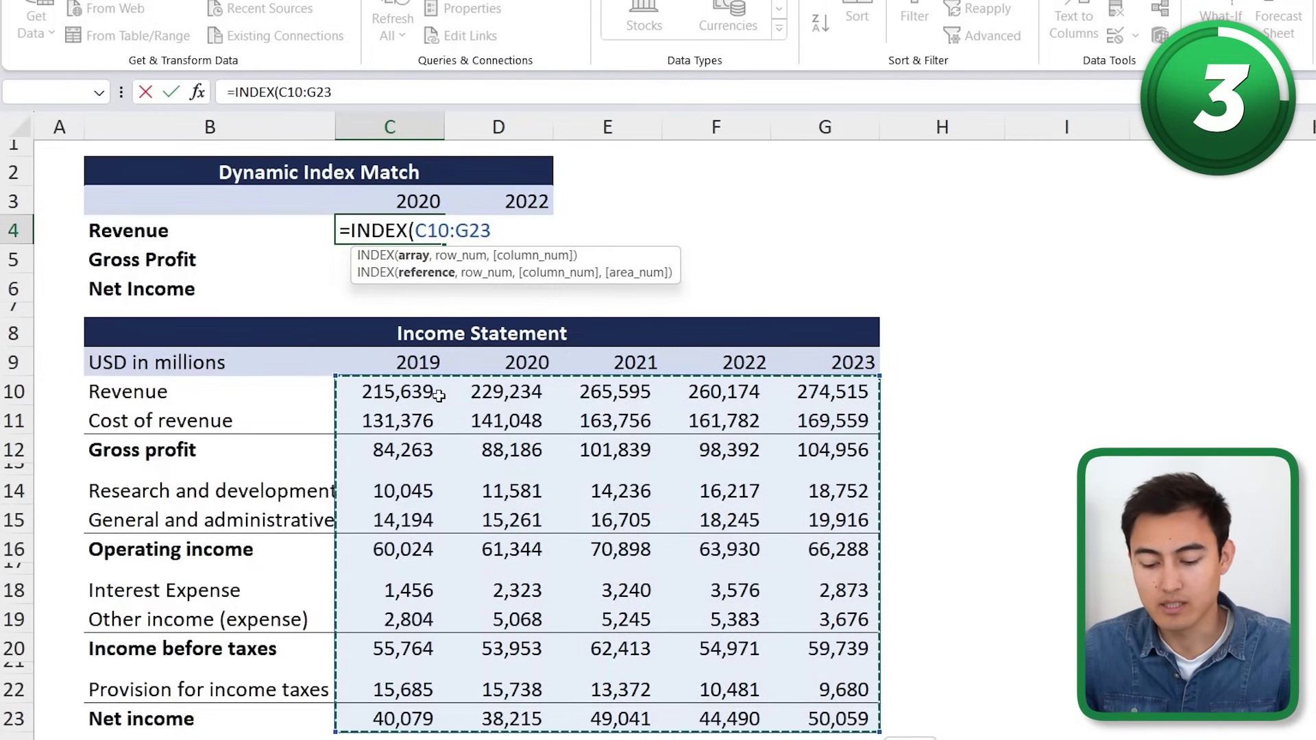
{"action": "key", "text": "F4"}
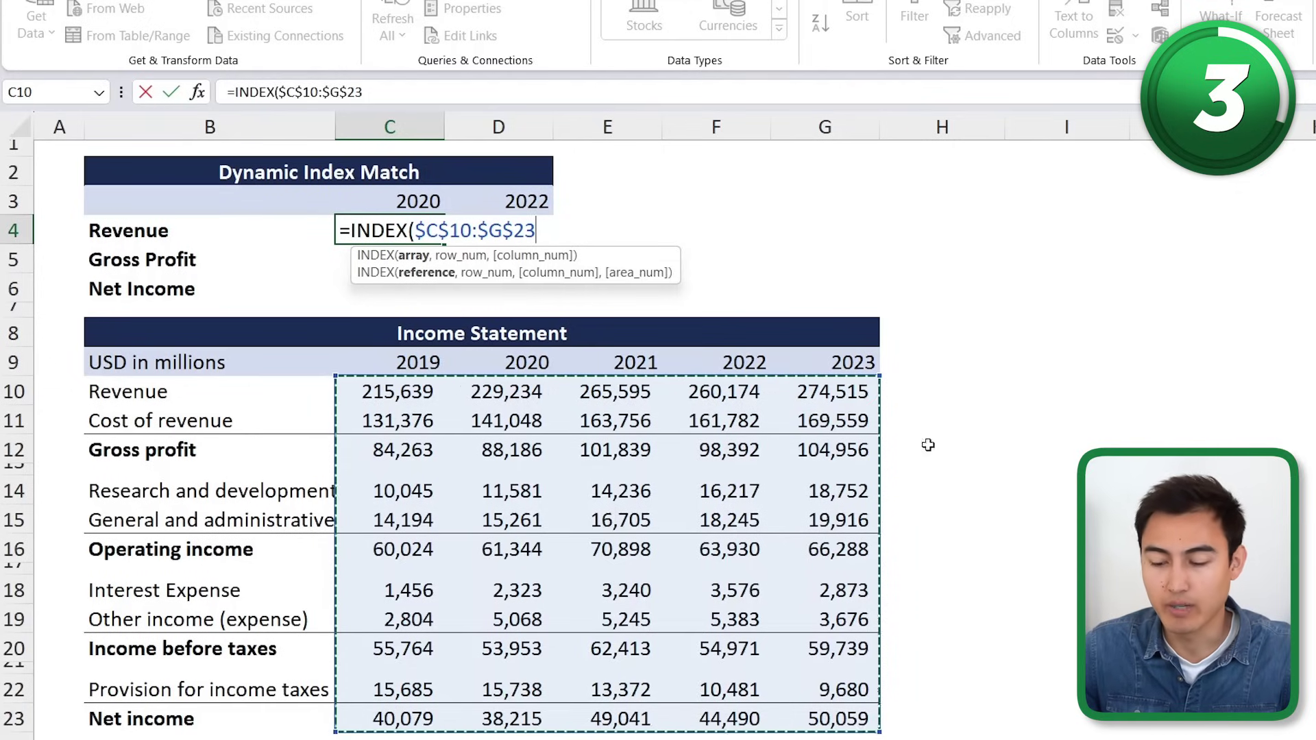
{"action": "type", "text": ","}
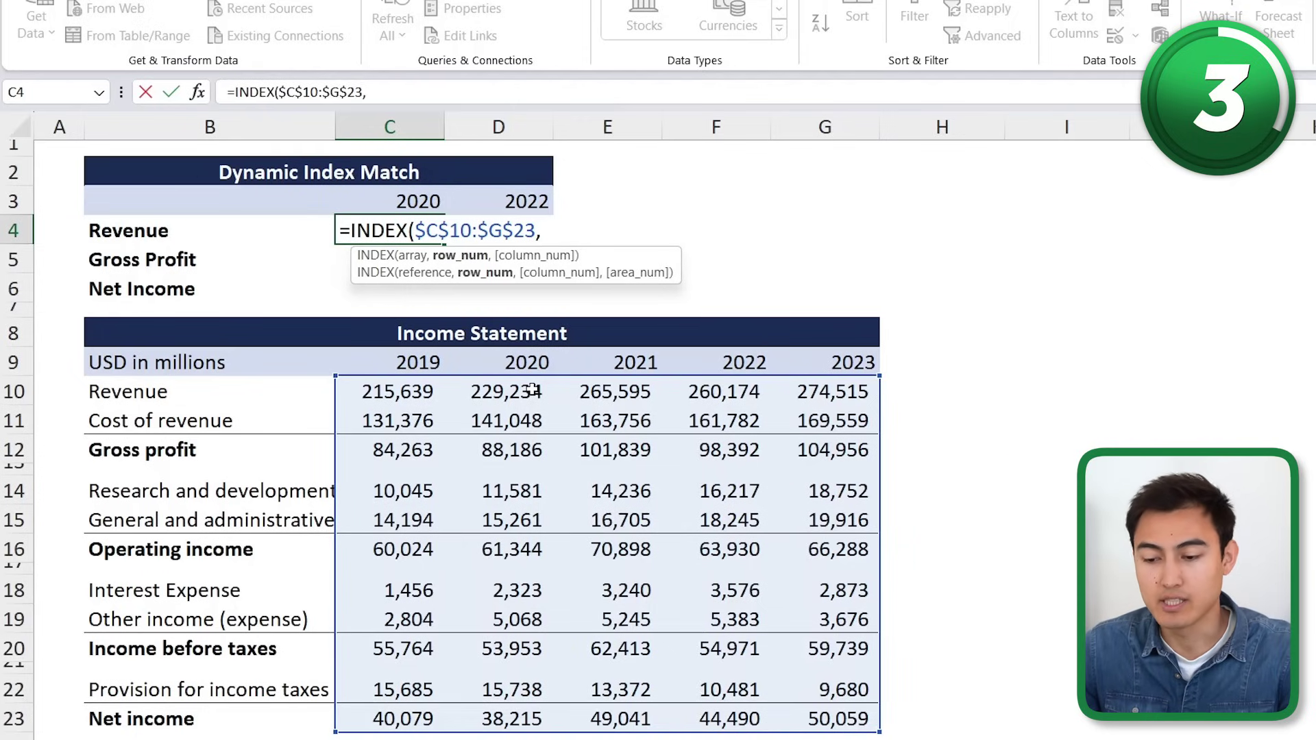
{"action": "type", "text": "mat"}
Add the row lookup MATCH($B4,$B$10:$B$23,0) to the C4 formula.
{"action": "key", "text": "Tab"}
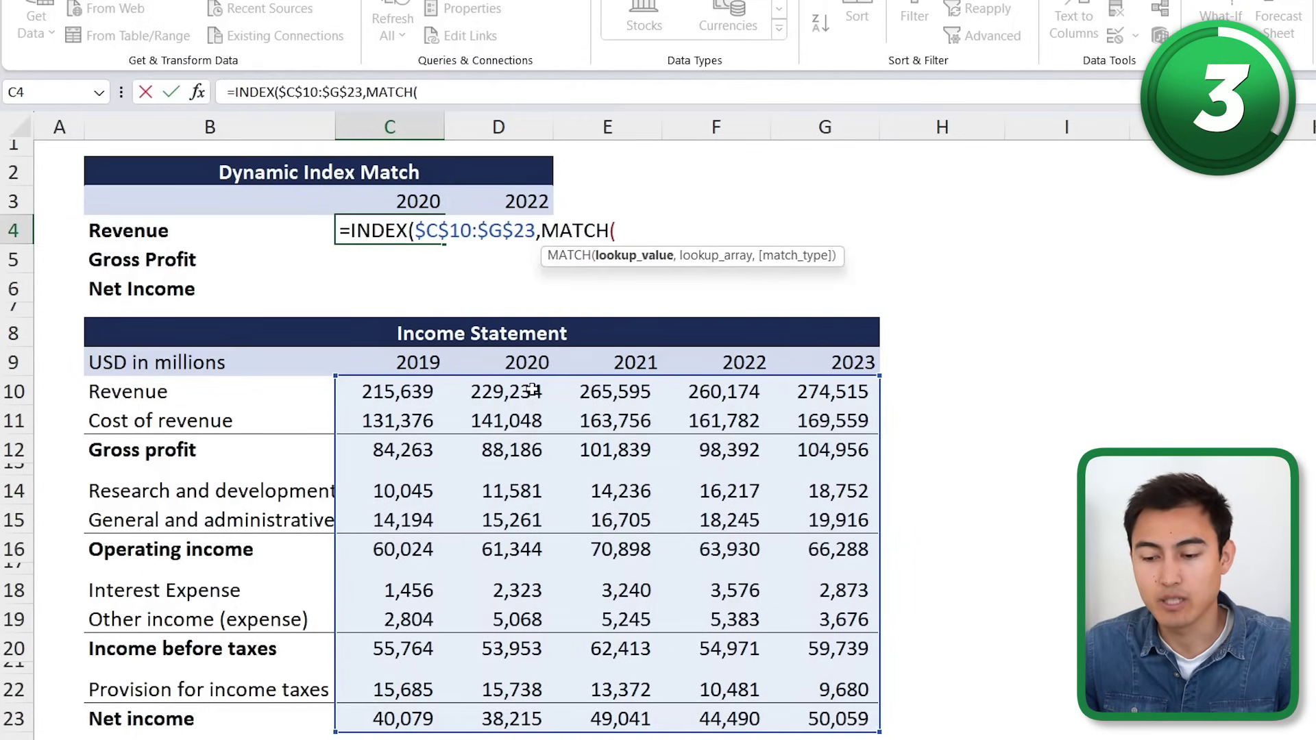
{"action": "left_click", "coordinate": [159, 225]}
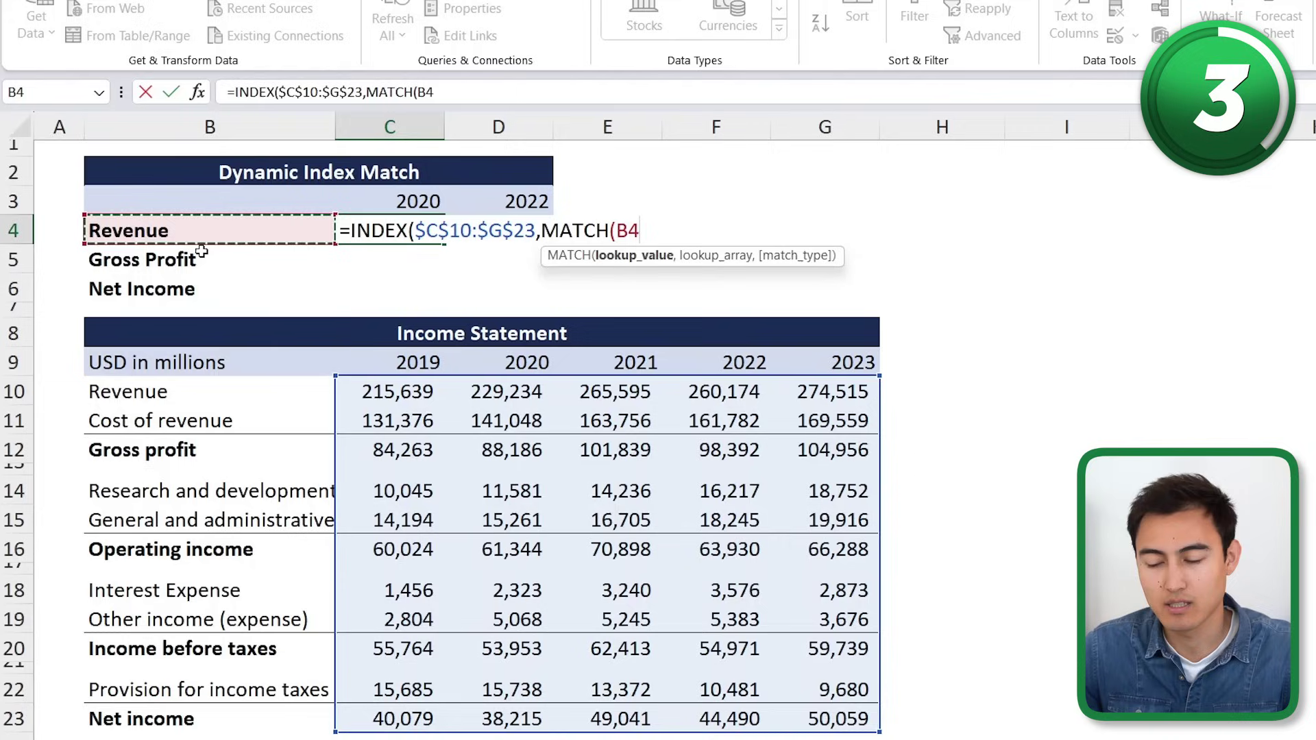
{"action": "key", "text": "F4"}
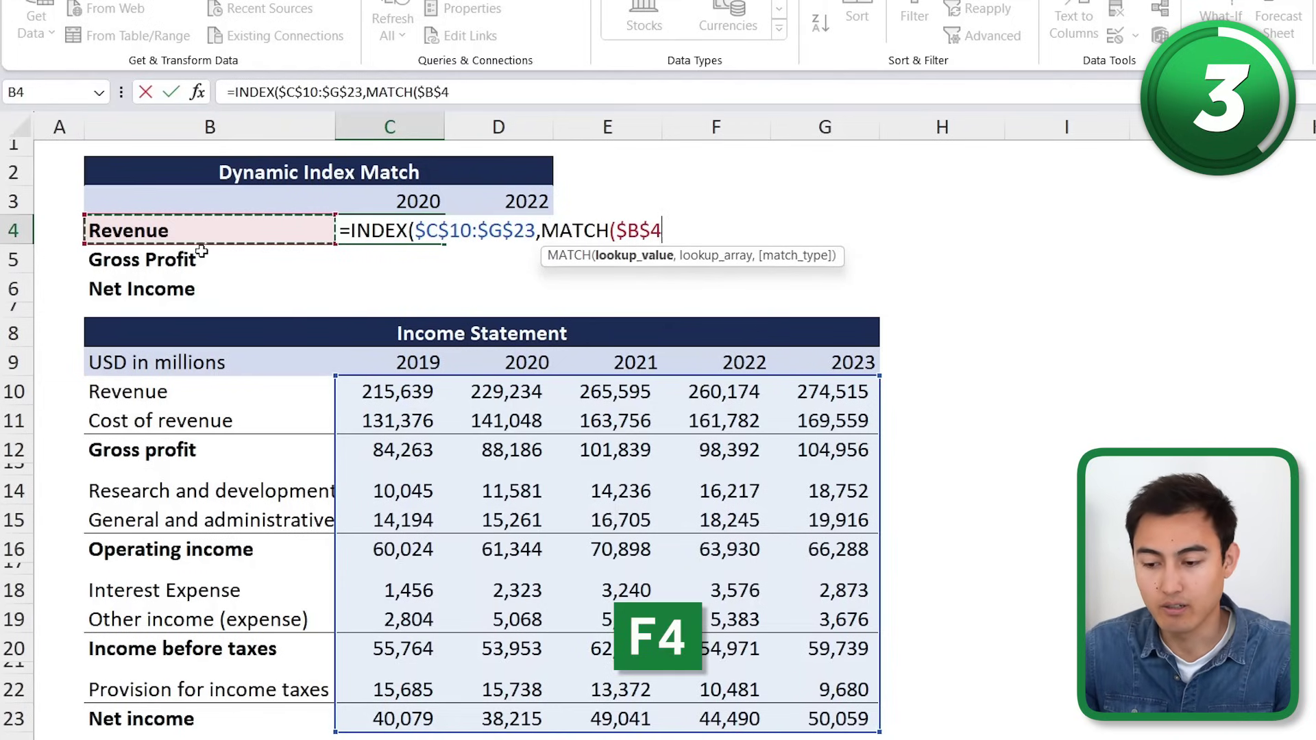
{"action": "key", "text": "F4"}
{"action": "key", "text": "F4"}
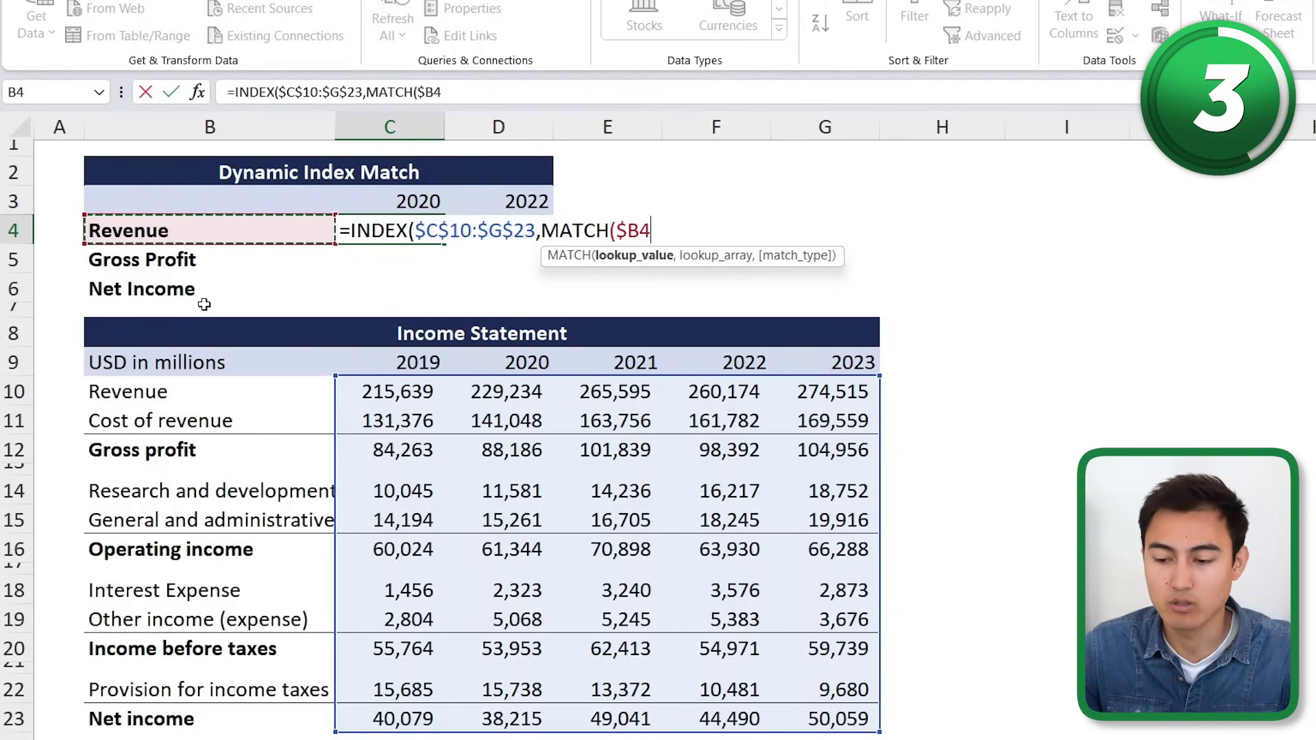
{"action": "type", "text": ","}
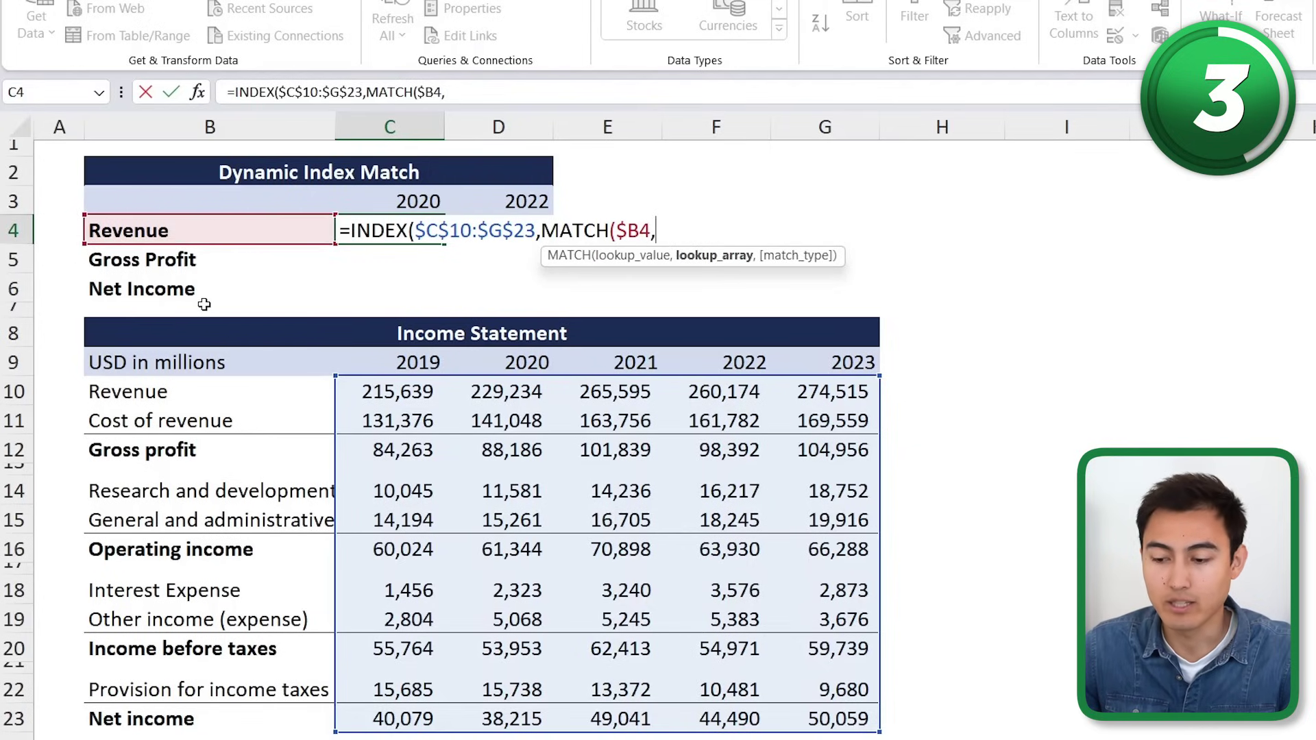
{"action": "left_click", "coordinate": [184, 392]}
{"action": "key", "text": "shift+Down"}
{"action": "key", "text": "shift+Down"}
{"action": "key", "text": "shift+Down"}
{"action": "key", "text": "shift+Down"}
{"action": "key", "text": "shift+Down"}
{"action": "key", "text": "shift+Down"}
{"action": "key", "text": "shift+Down"}
{"action": "key", "text": "shift+Down"}
{"action": "key", "text": "shift+Down"}
{"action": "key", "text": "shift+Down"}
{"action": "key", "text": "shift+Down"}
{"action": "key", "text": "shift+Down"}
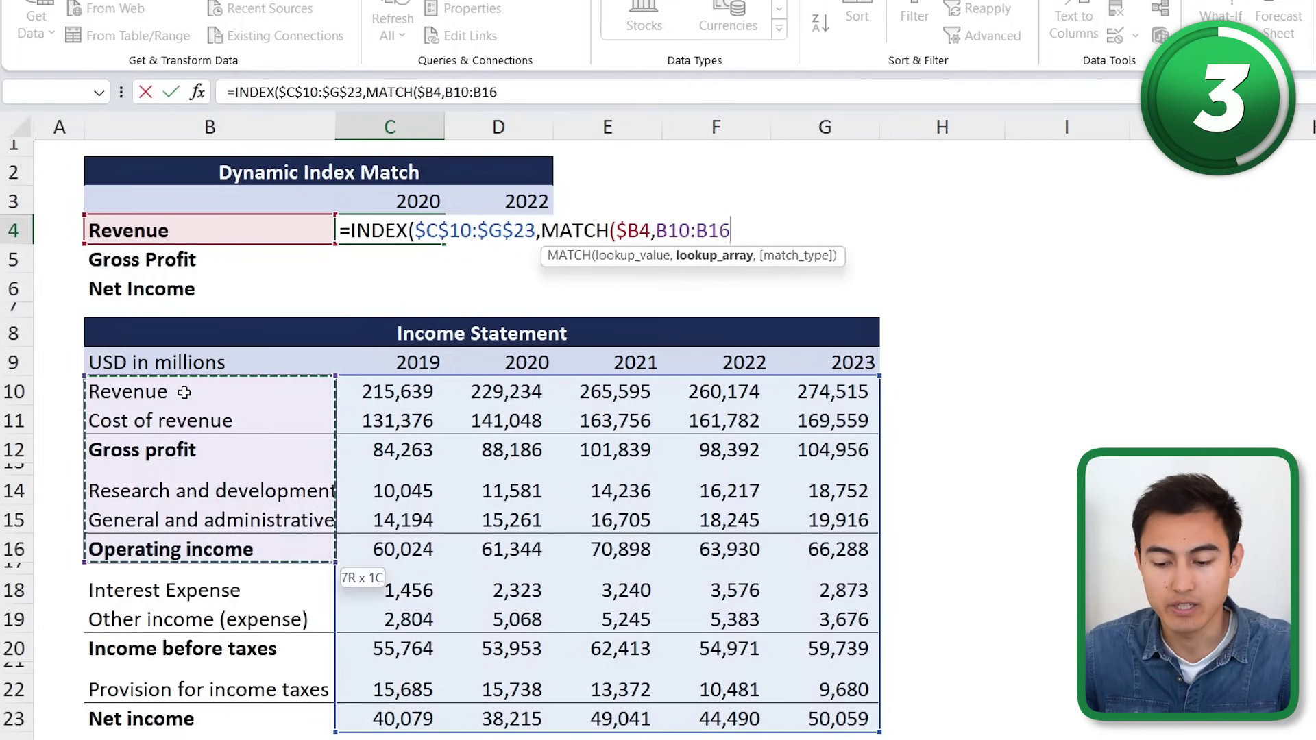
{"action": "key", "text": "shift+Down"}
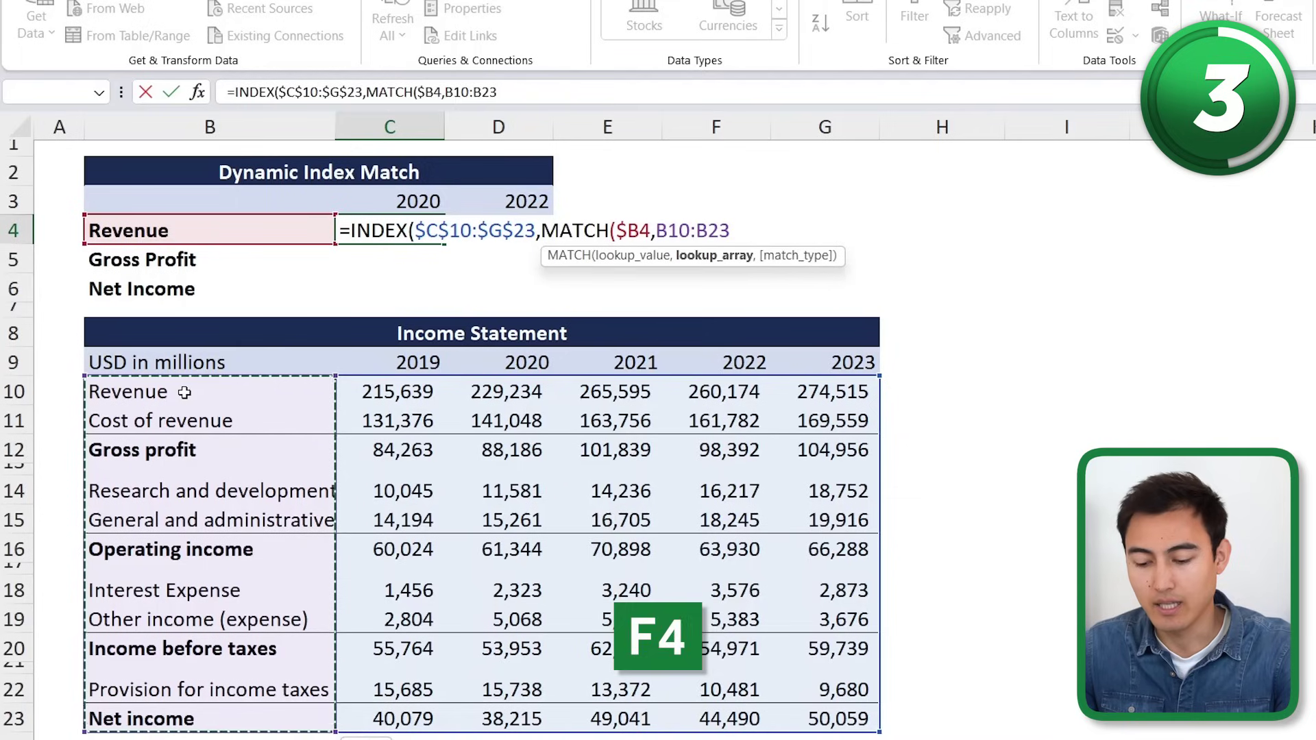
{"action": "key", "text": "F4"}
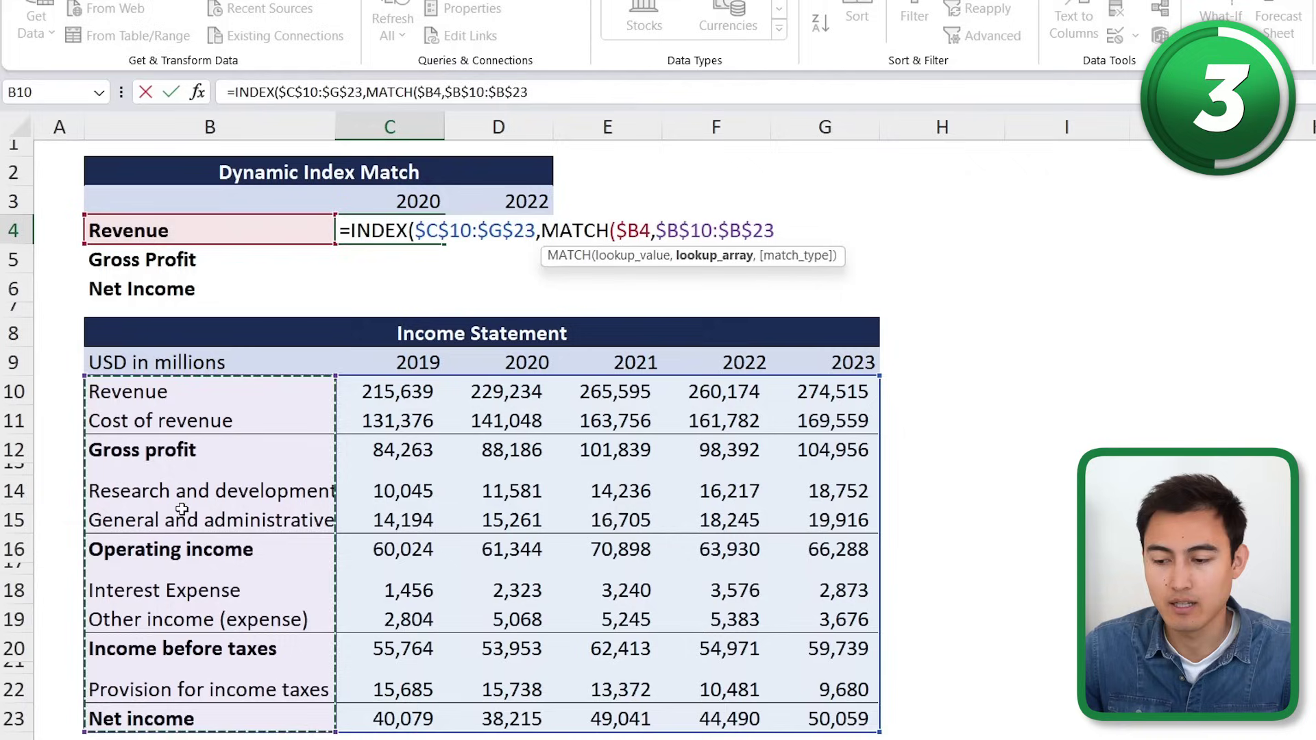
{"action": "type", "text": ",0"}
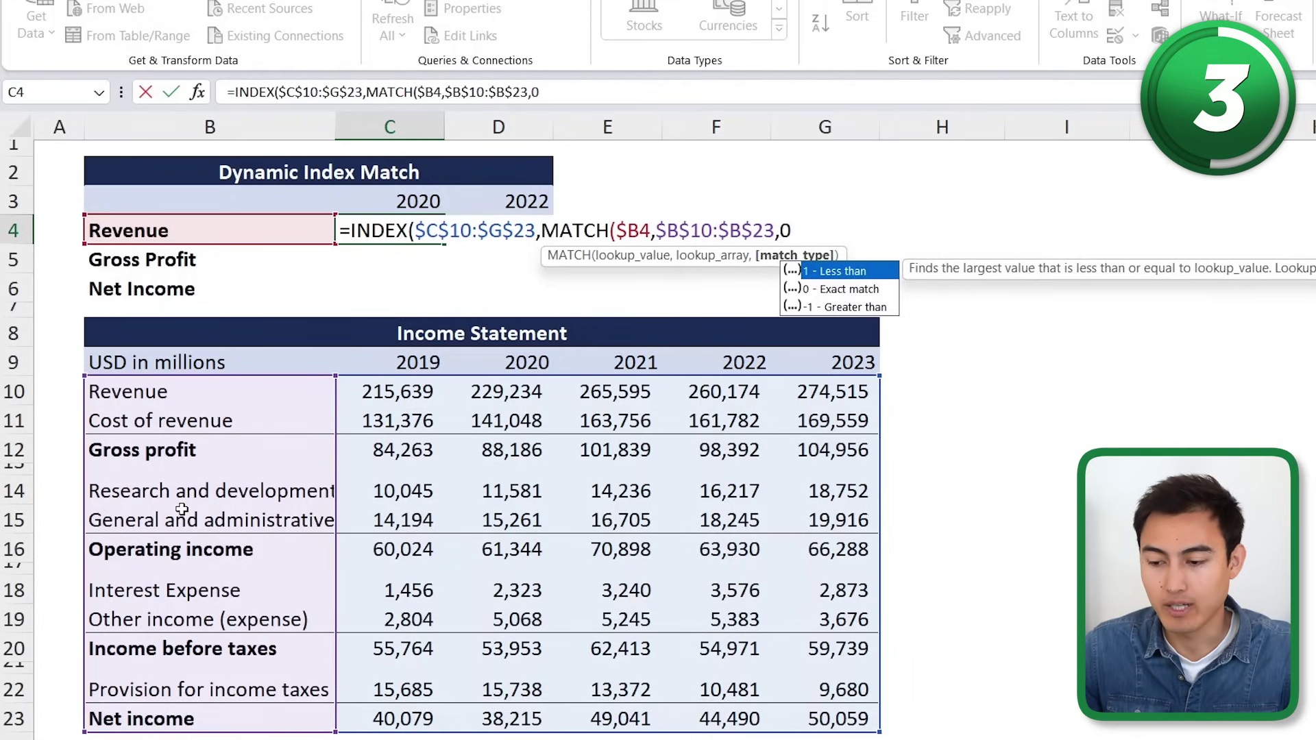
{"action": "type", "text": ")"}
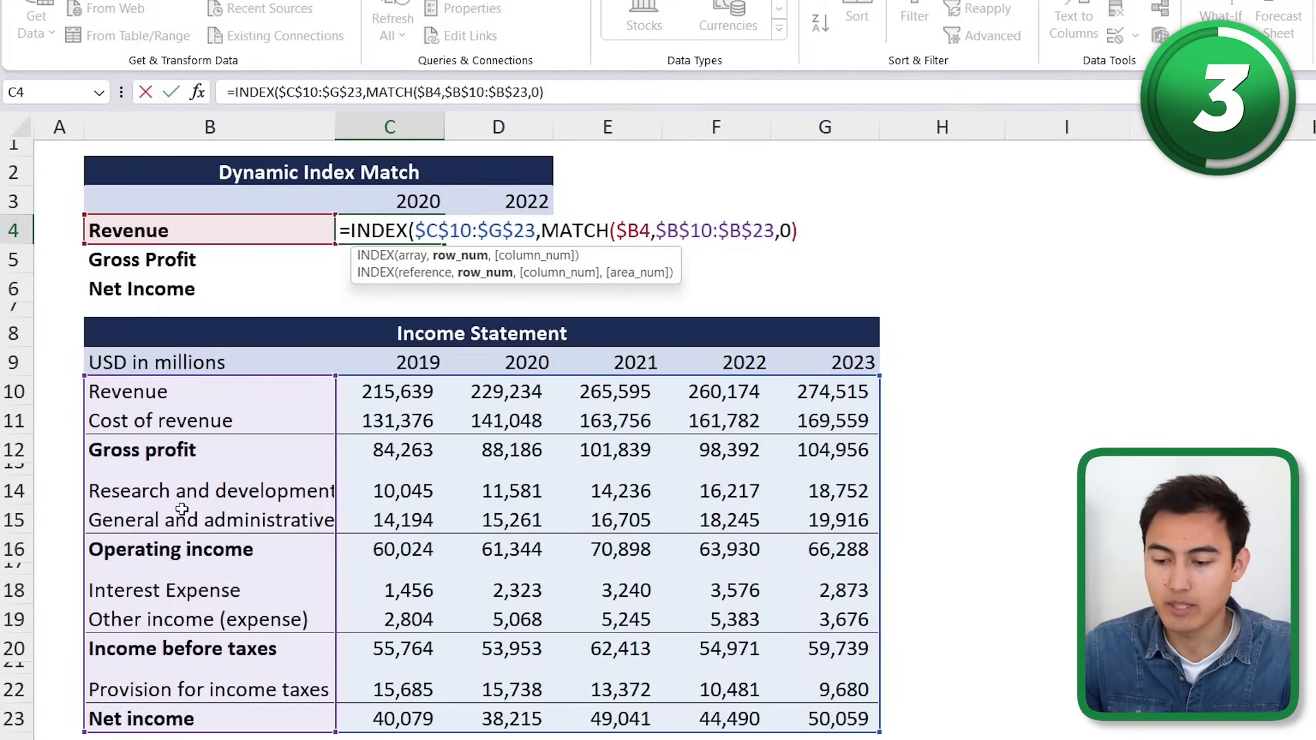
{"action": "type", "text": ","}
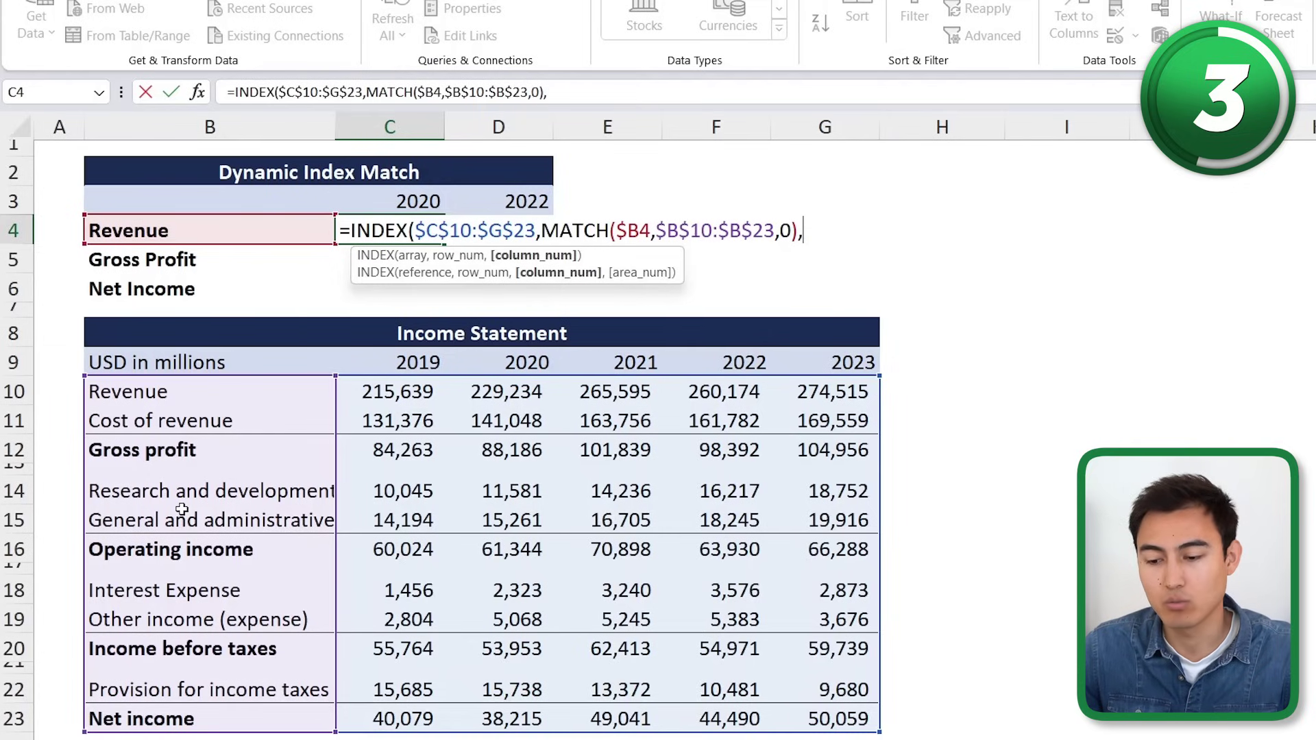
{"action": "type", "text": "mat"}
{"action": "key", "text": "Tab"}
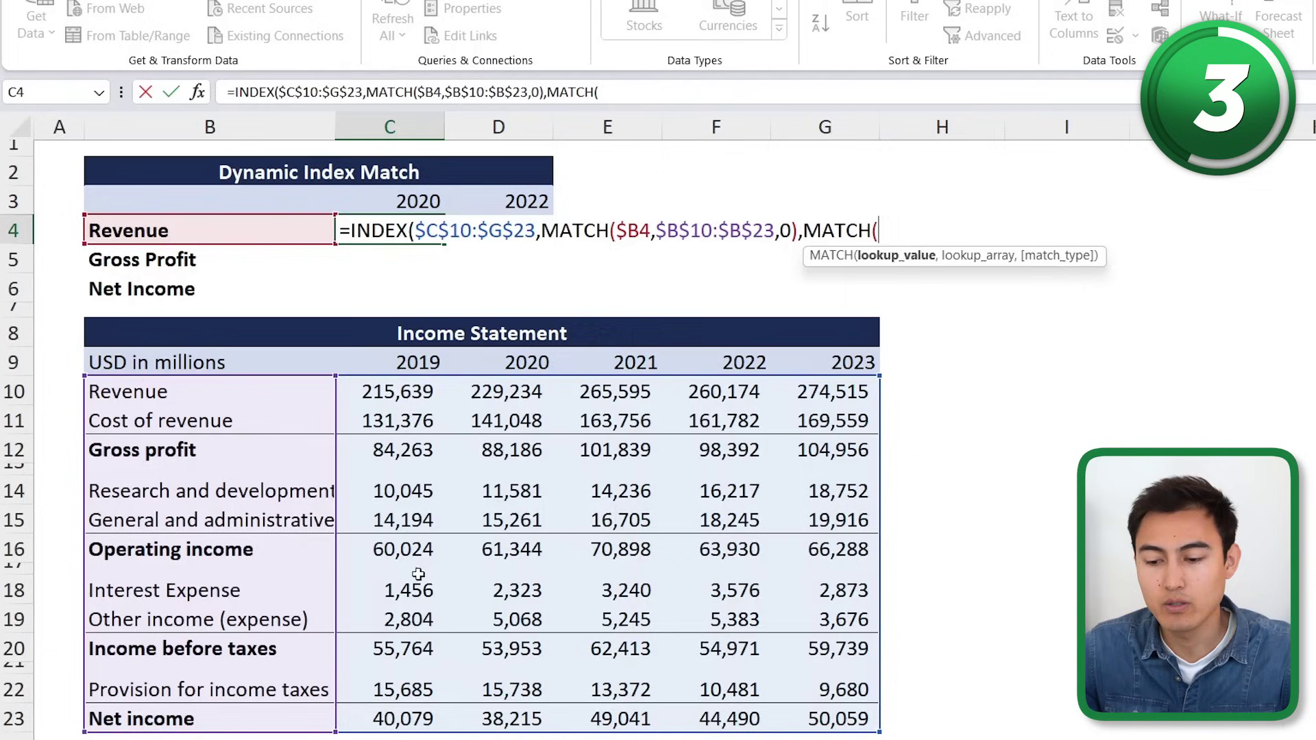
Finish with MATCH(C$3,$C$9:$G$9,0) for the year, returning 229,234 for 2020 Revenue.
{"action": "left_click", "coordinate": [396, 199]}
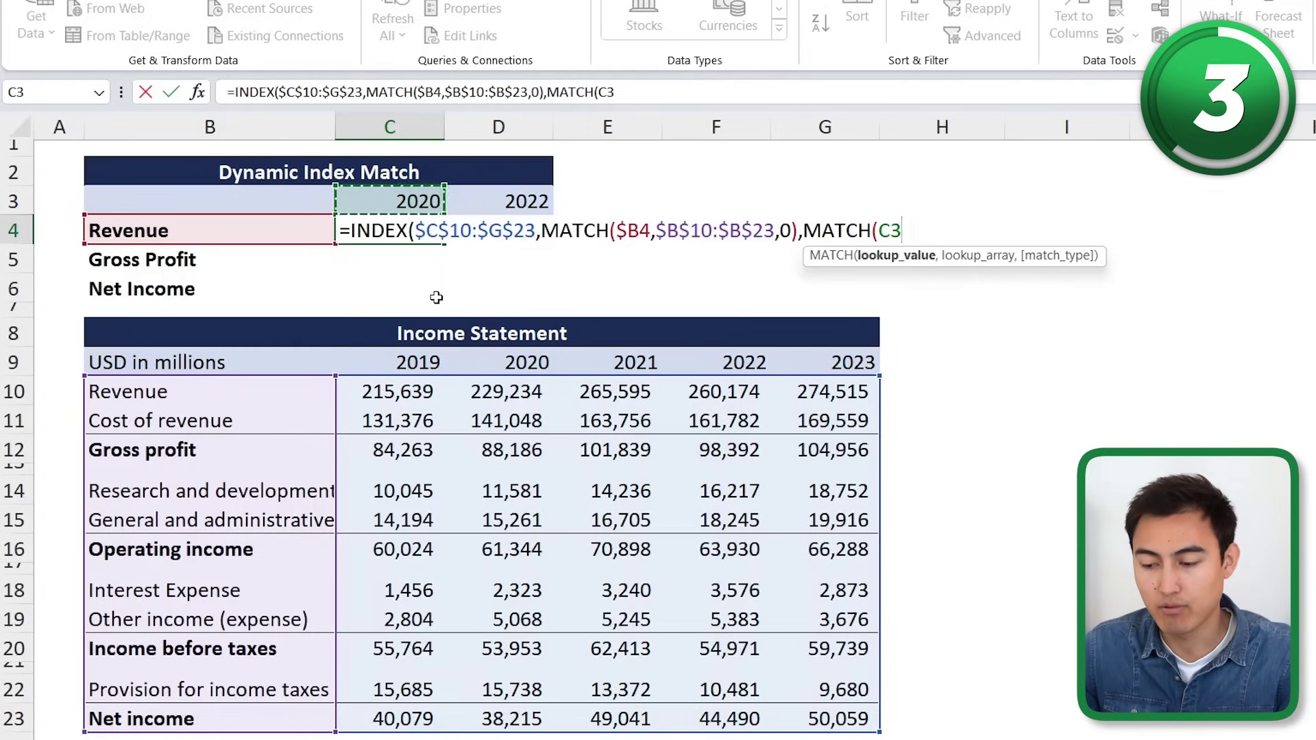
{"action": "key", "text": "F4"}
{"action": "key", "text": "F4"}
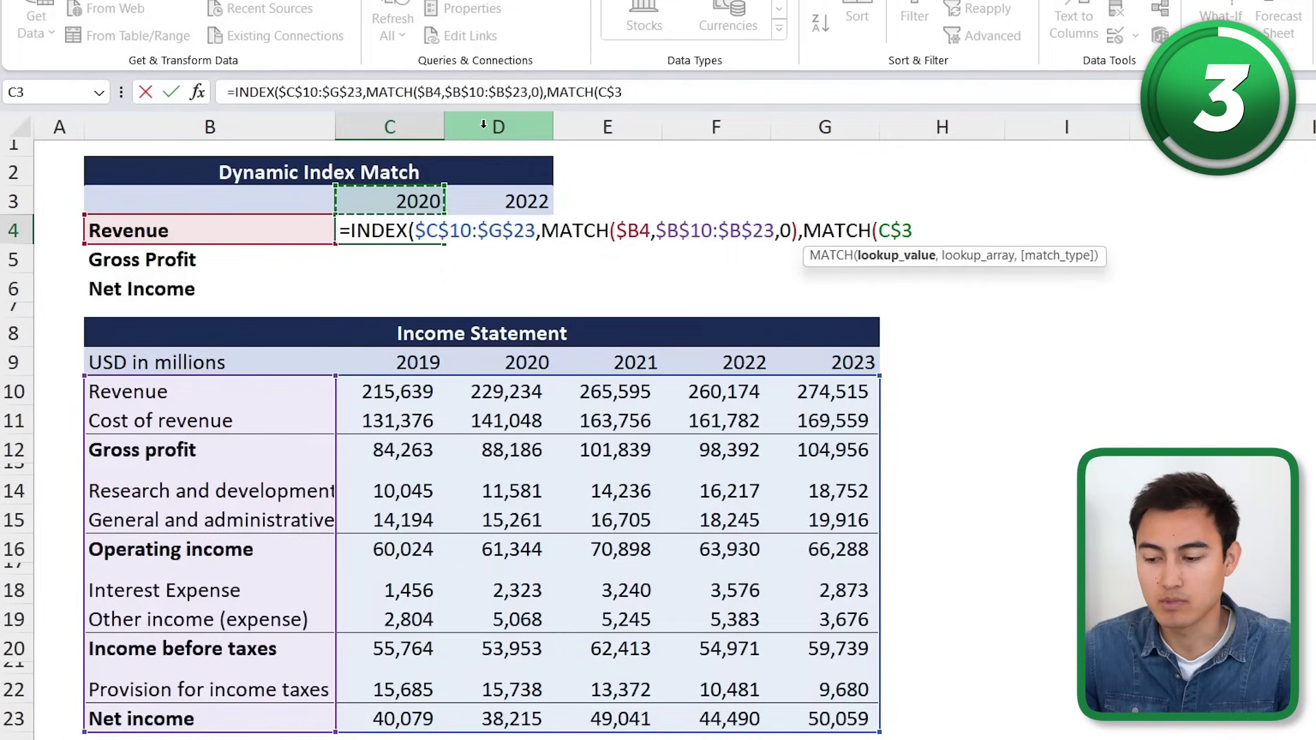
{"action": "type", "text": ","}
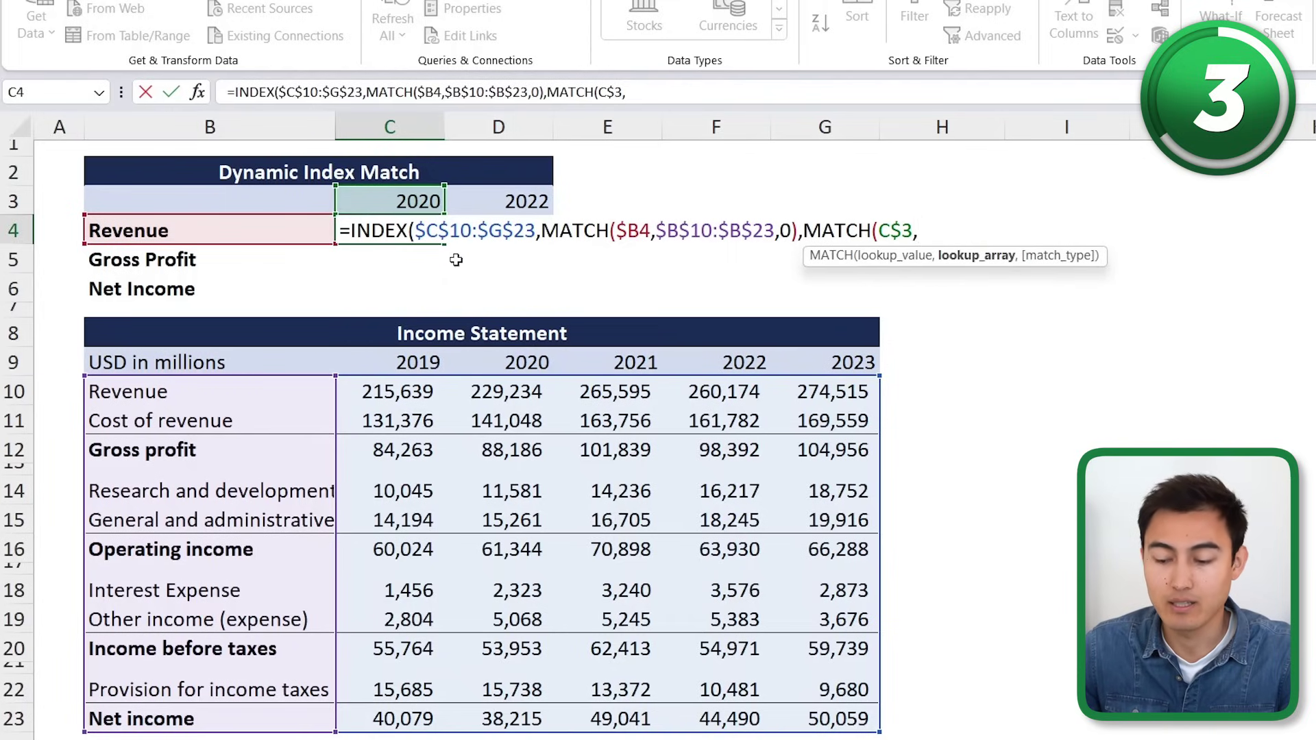
{"action": "left_click", "coordinate": [395, 366]}
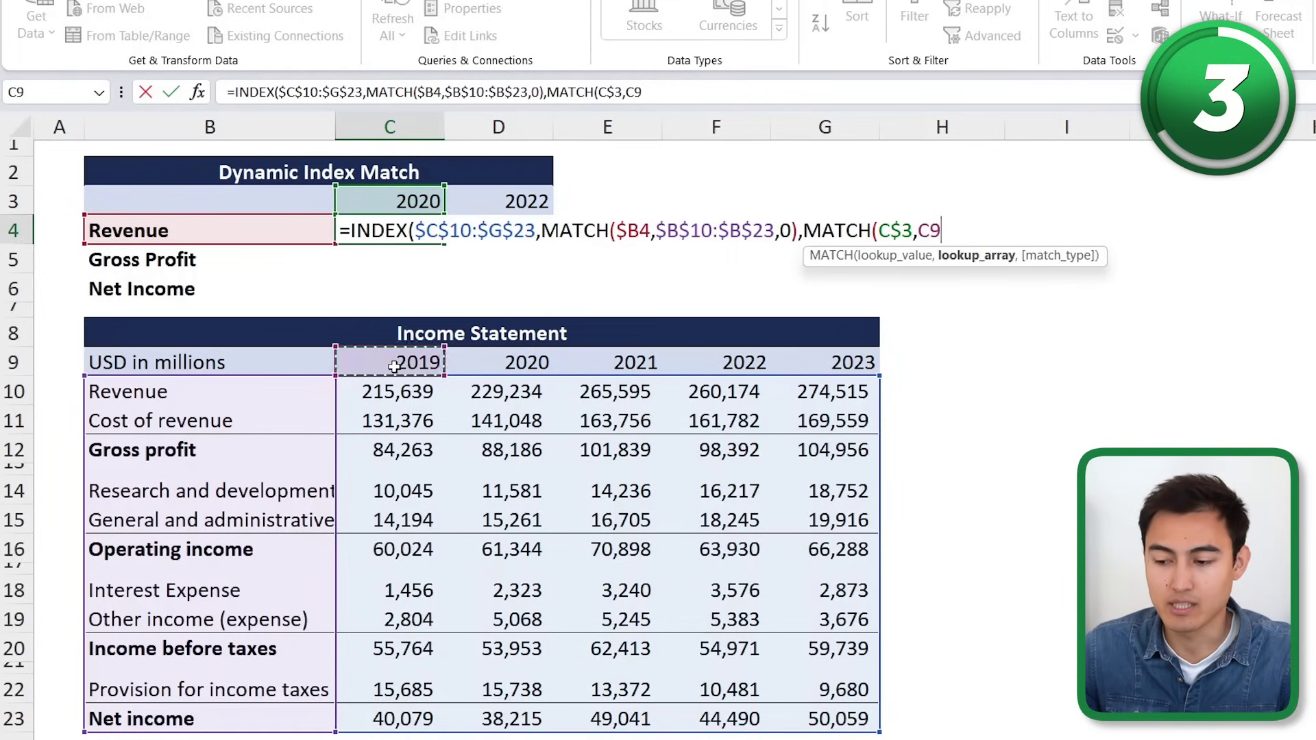
{"action": "key", "text": "ctrl+shift+Right"}
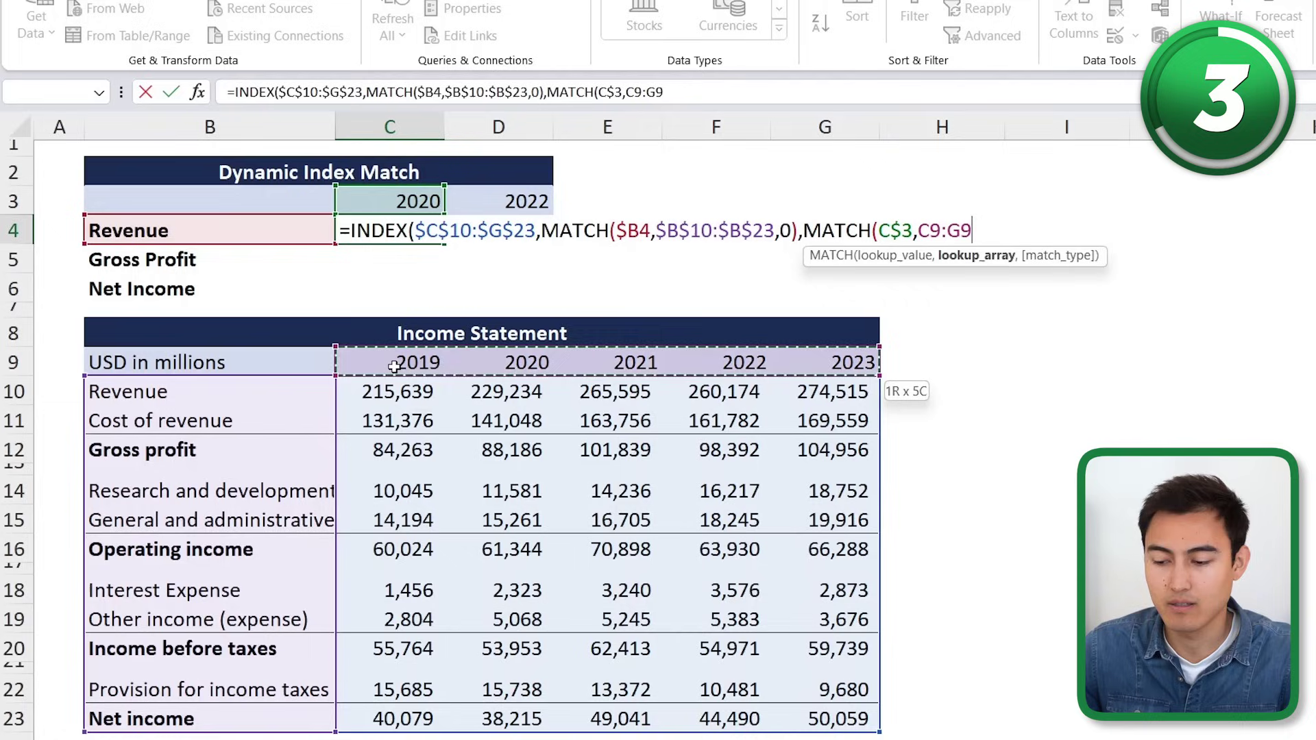
{"action": "key", "text": "F4"}
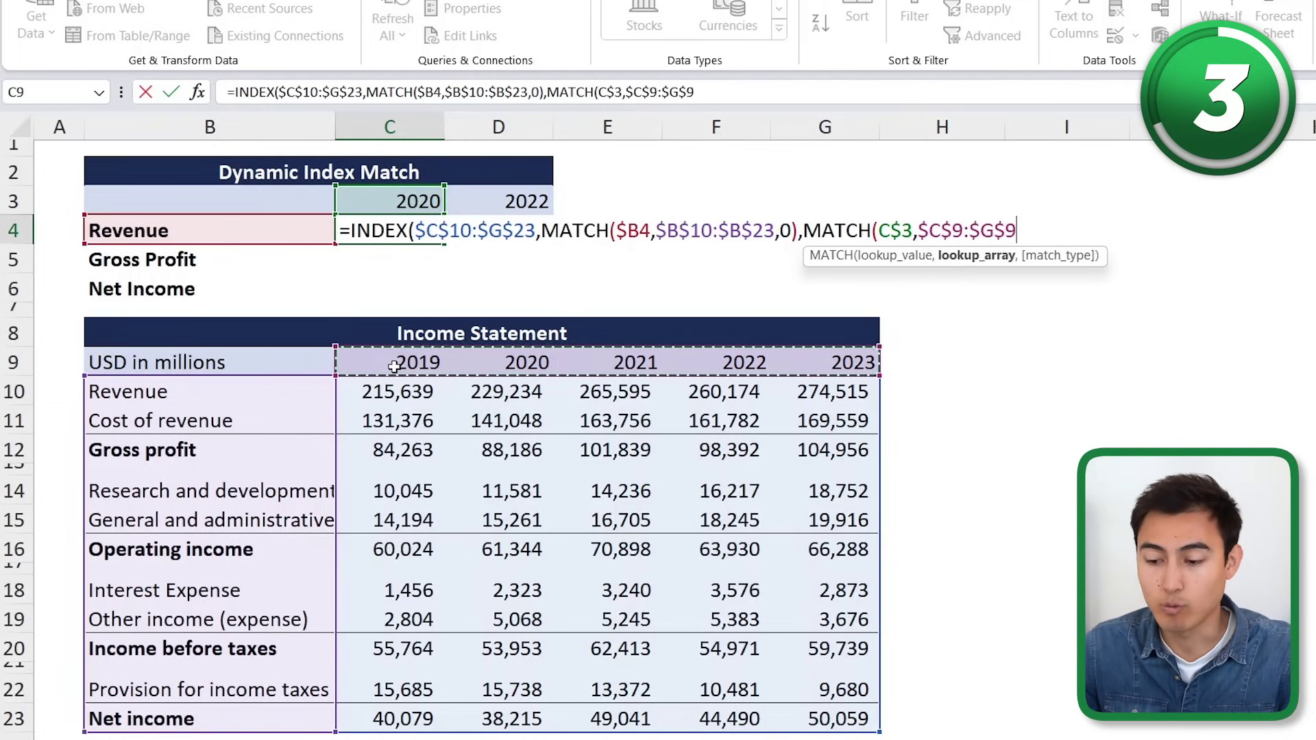
{"action": "type", "text": ","}
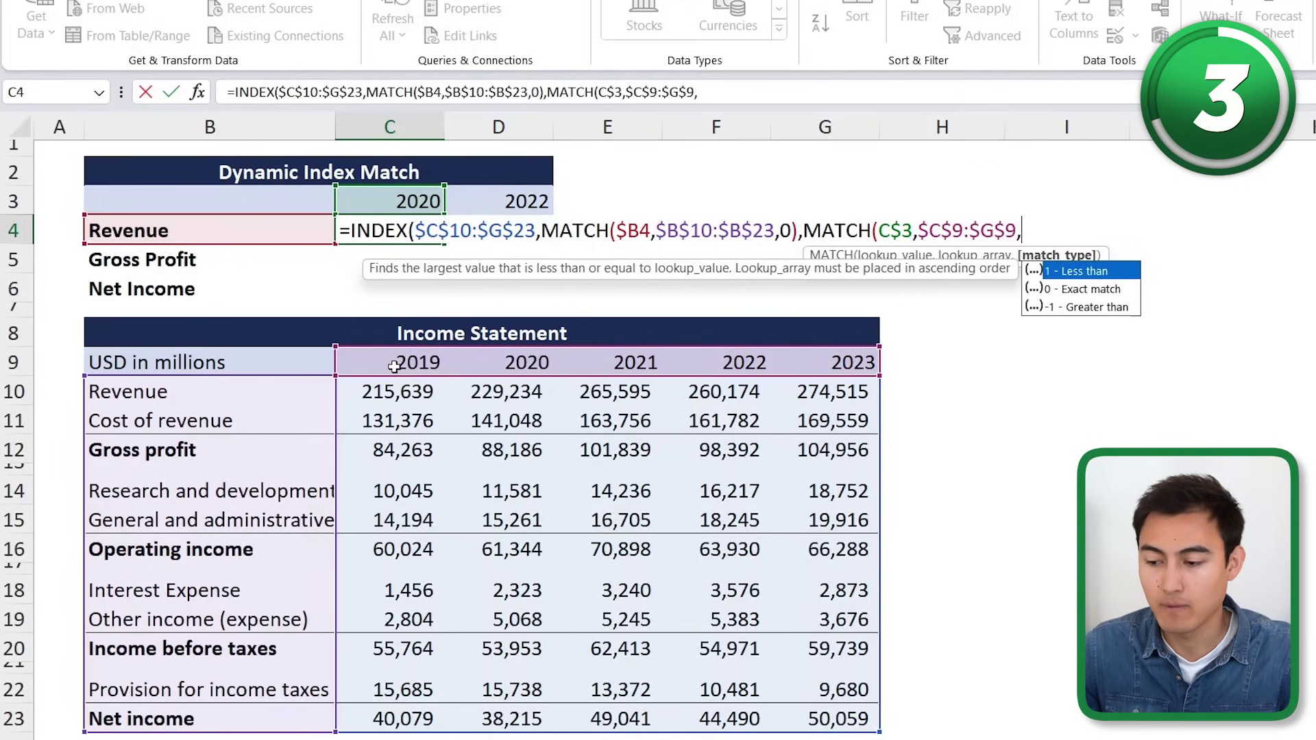
{"action": "type", "text": "0"}
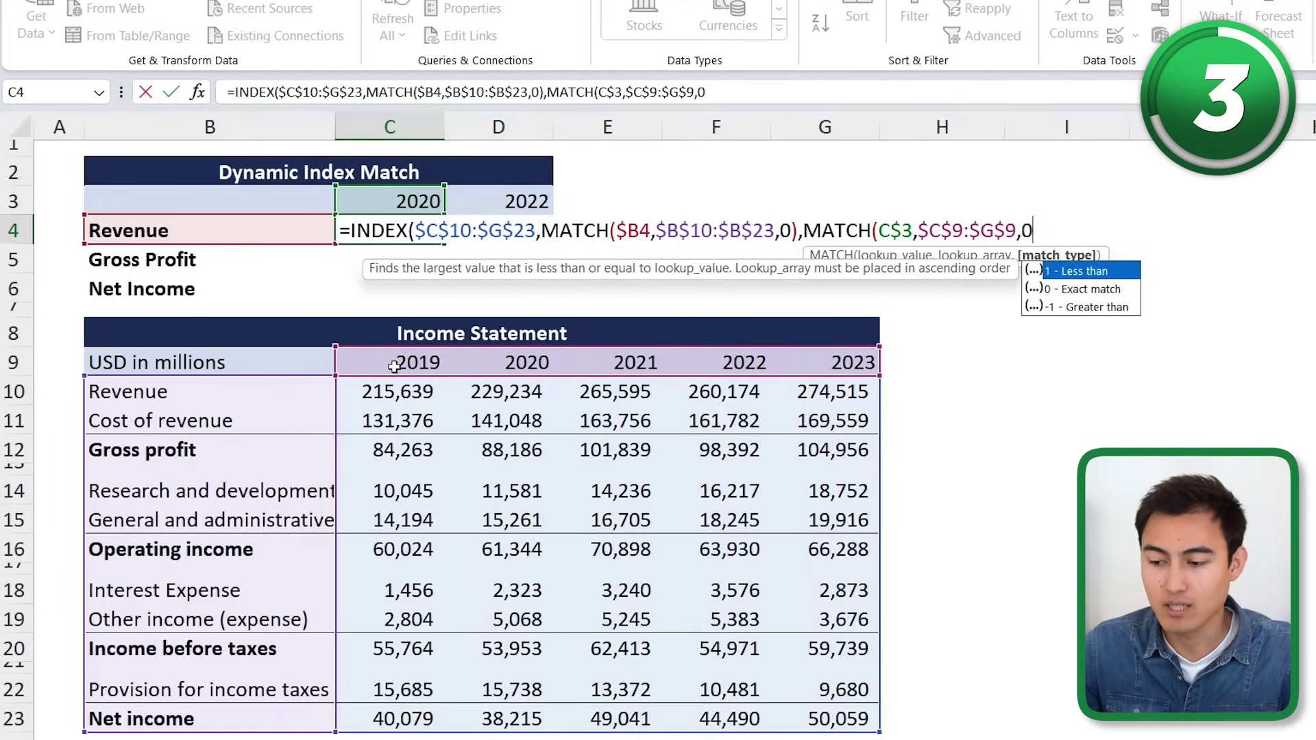
{"action": "type", "text": ")"}
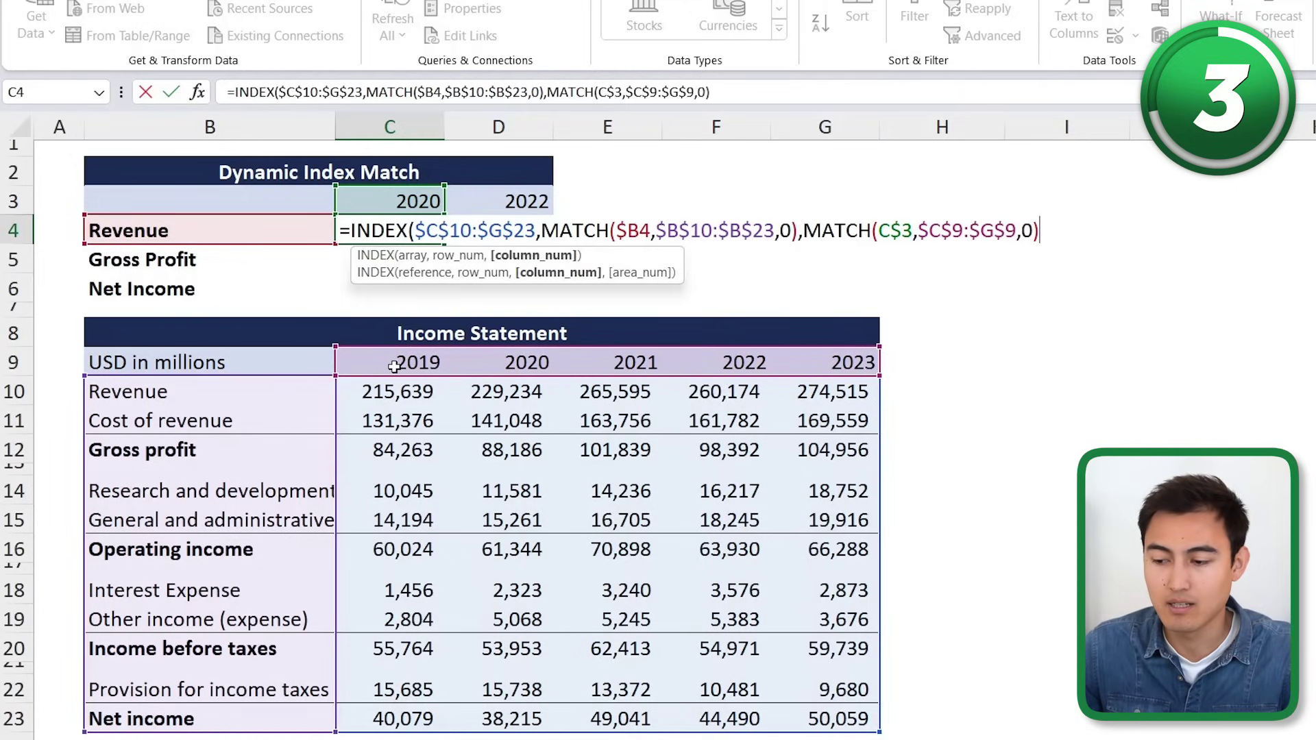
{"action": "type", "text": ")"}
{"action": "key", "text": "Return"}
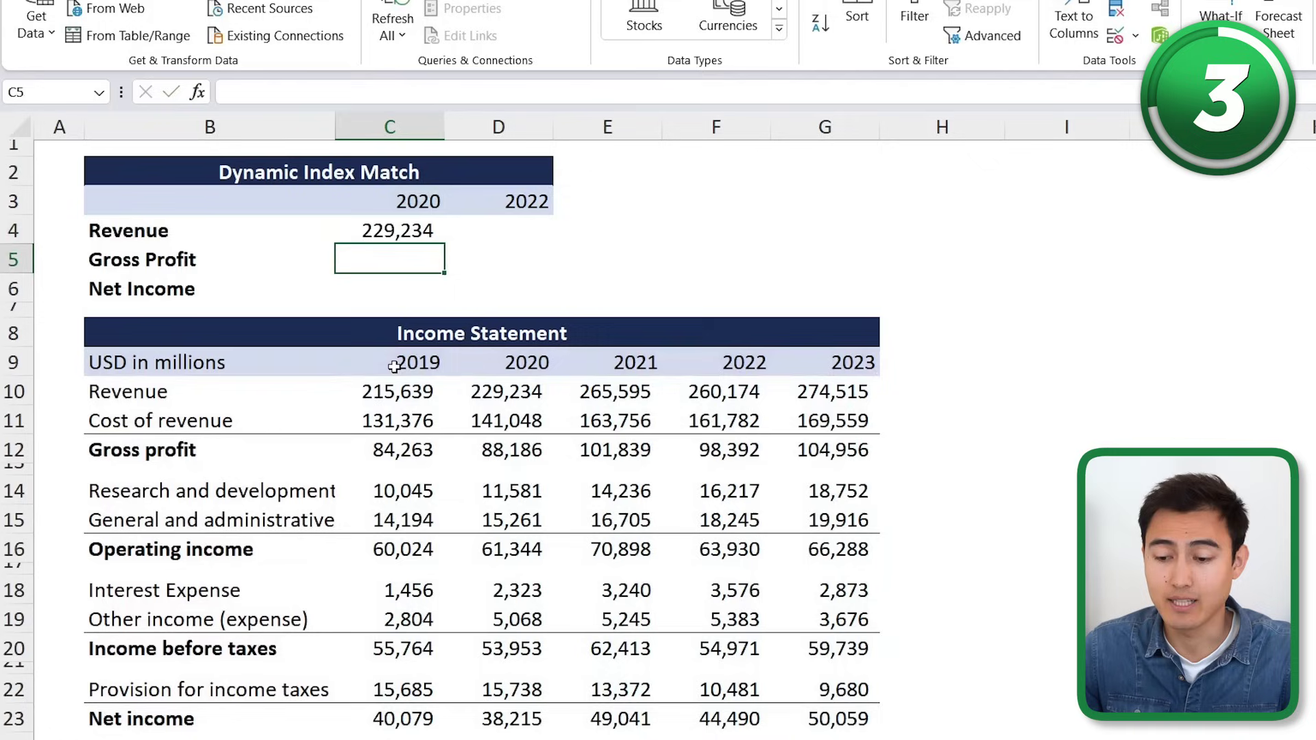
Fill the Revenue formula across C4:D6 with Ctrl+D and Ctrl+R.
{"action": "key", "text": "Up"}
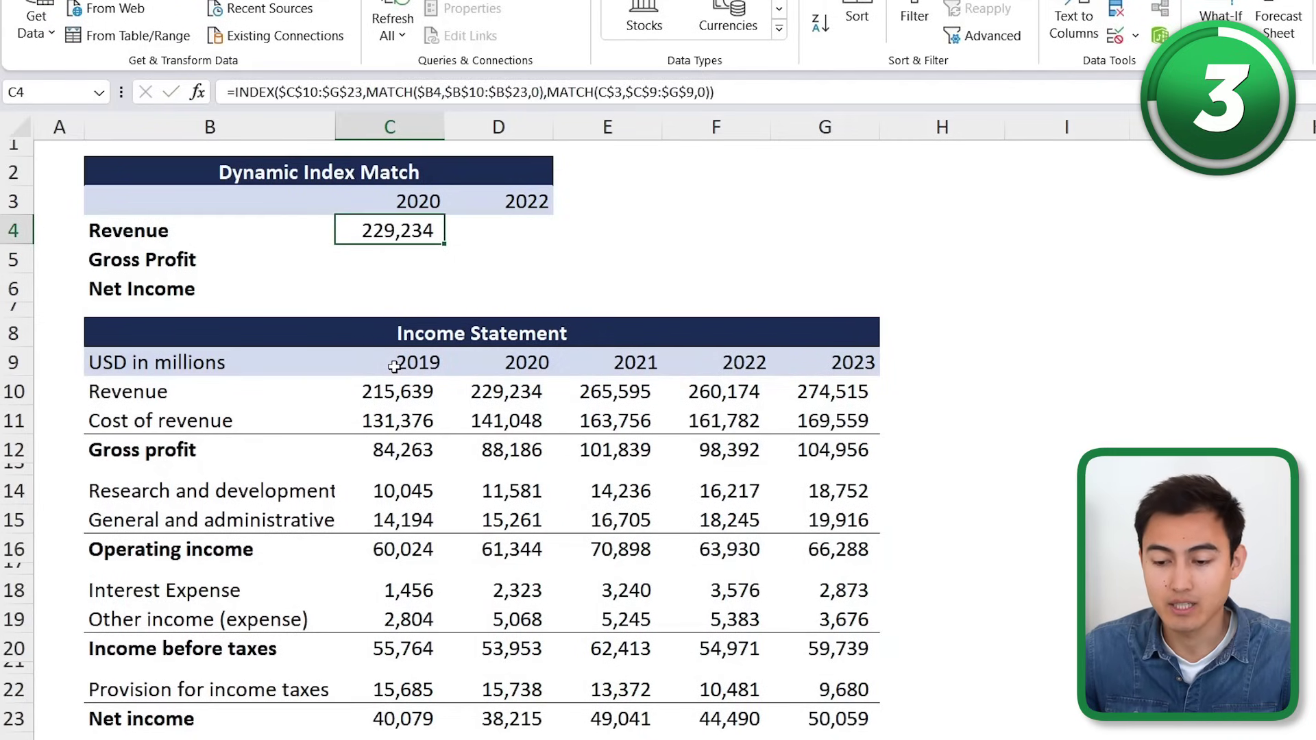
{"action": "key", "text": "shift+Down"}
{"action": "key", "text": "shift+Down"}
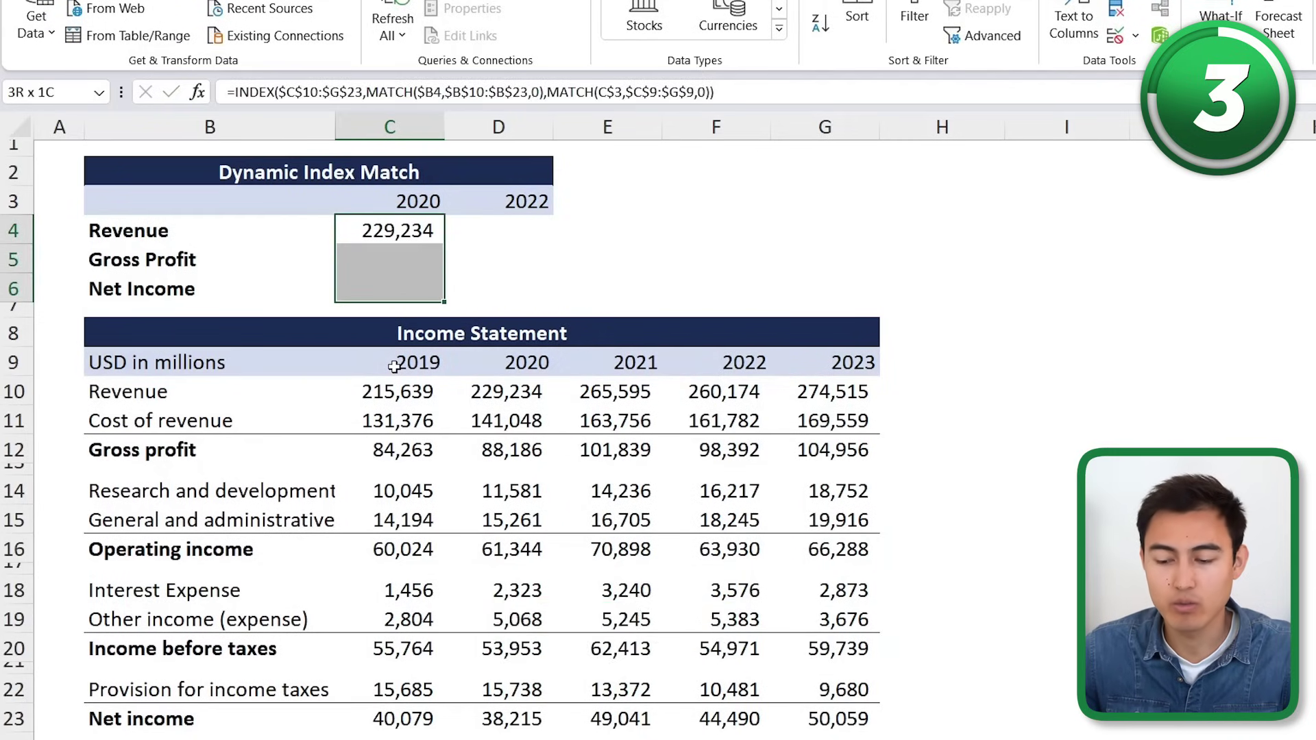
{"action": "key", "text": "shift+Right"}
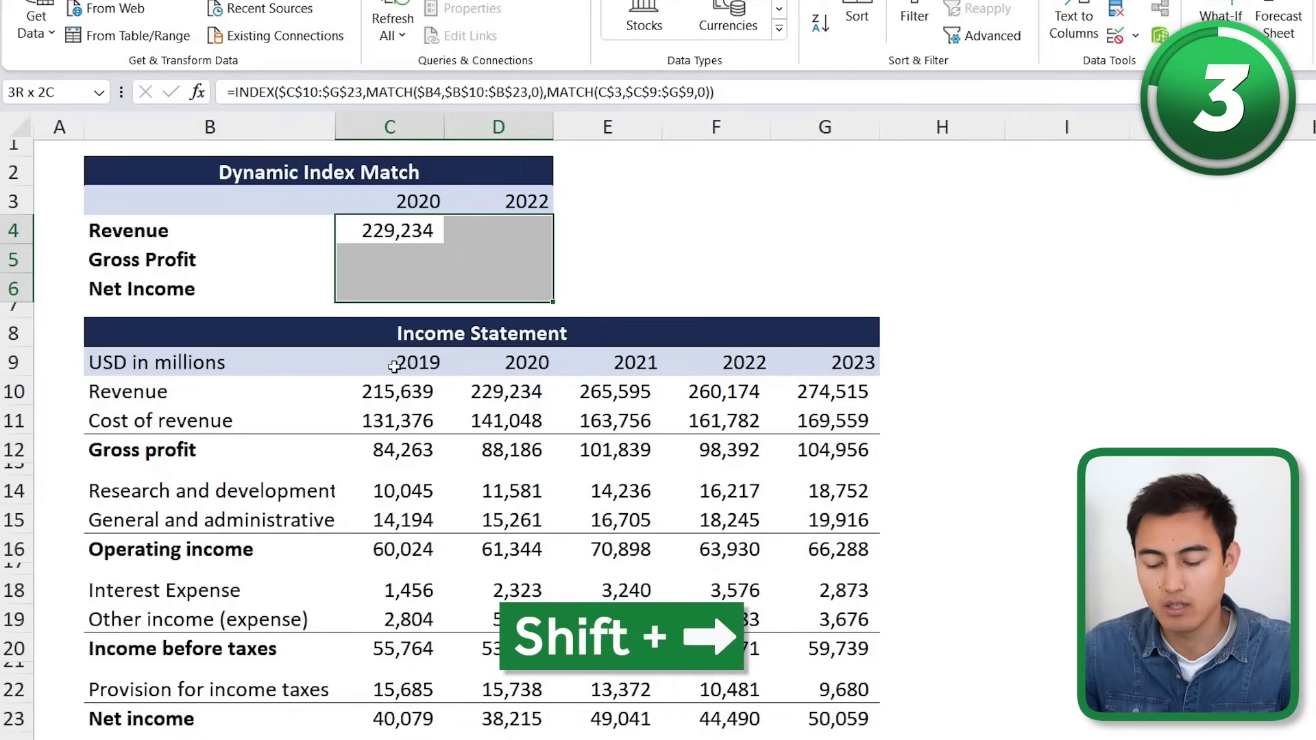
{"action": "key", "text": "ctrl+d"}
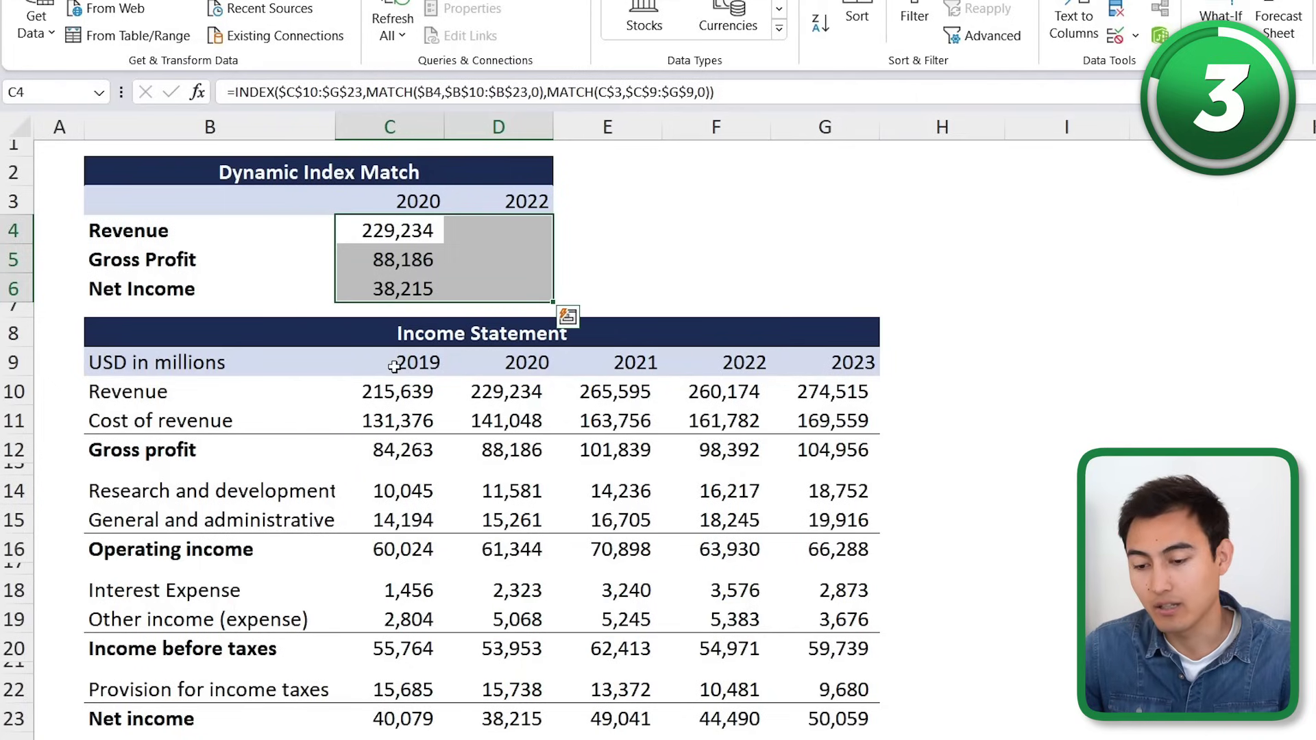
{"action": "key", "text": "ctrl+r"}
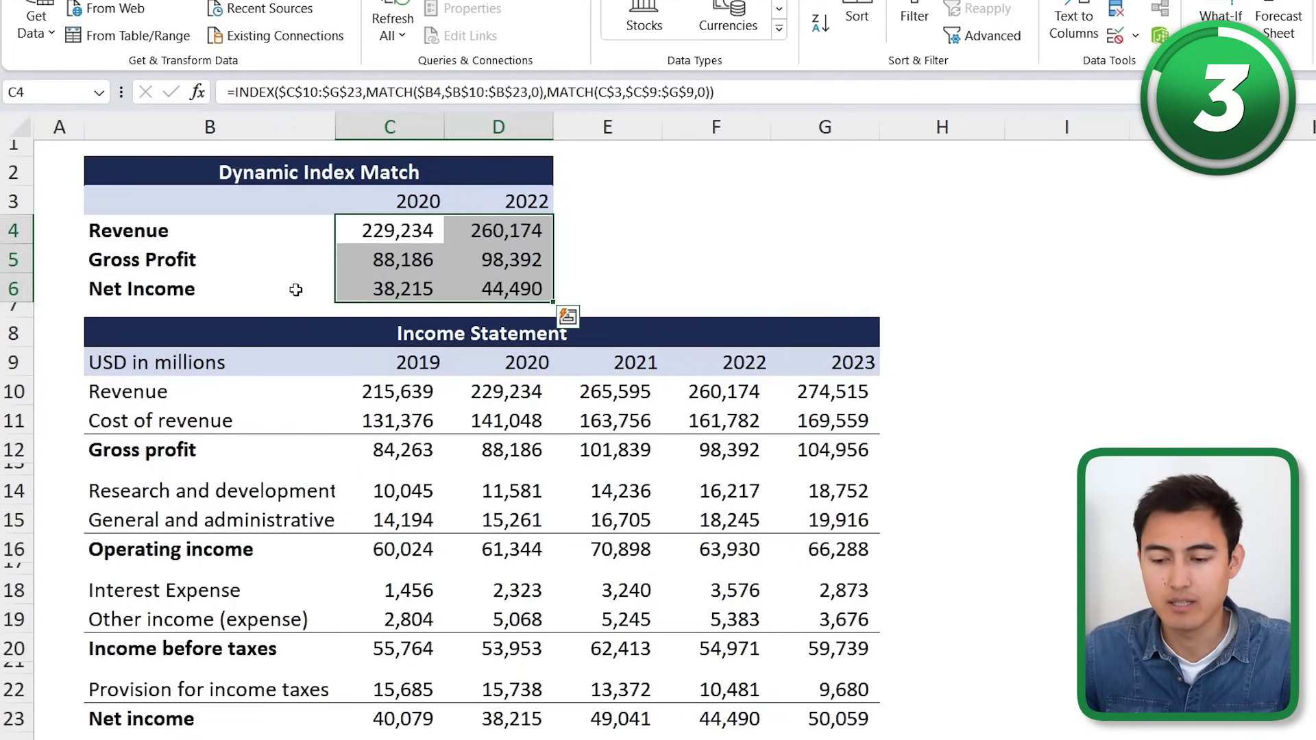
Inspect the copied formula in D6 and the 2020 and 2022 Revenue results.
{"action": "key", "text": "Down"}
{"action": "key", "text": "Down"}
{"action": "key", "text": "Right"}
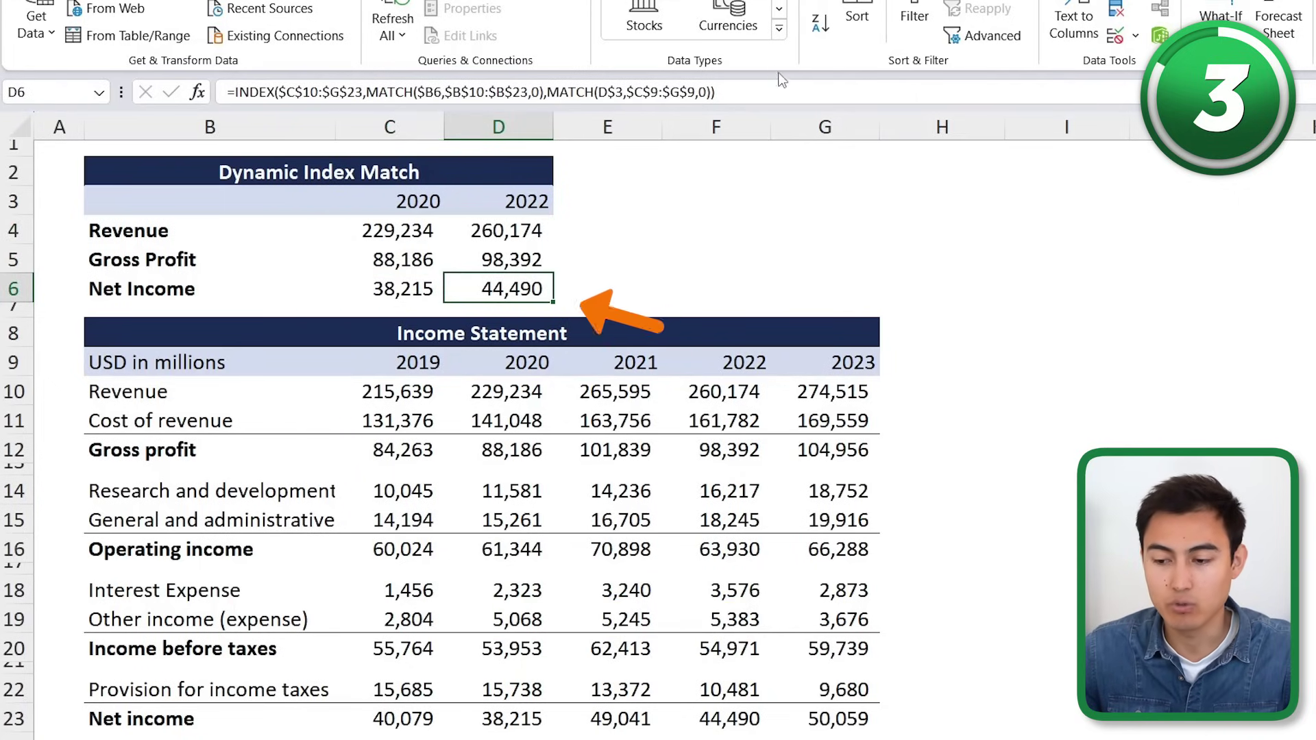
{"action": "key", "text": "F2"}
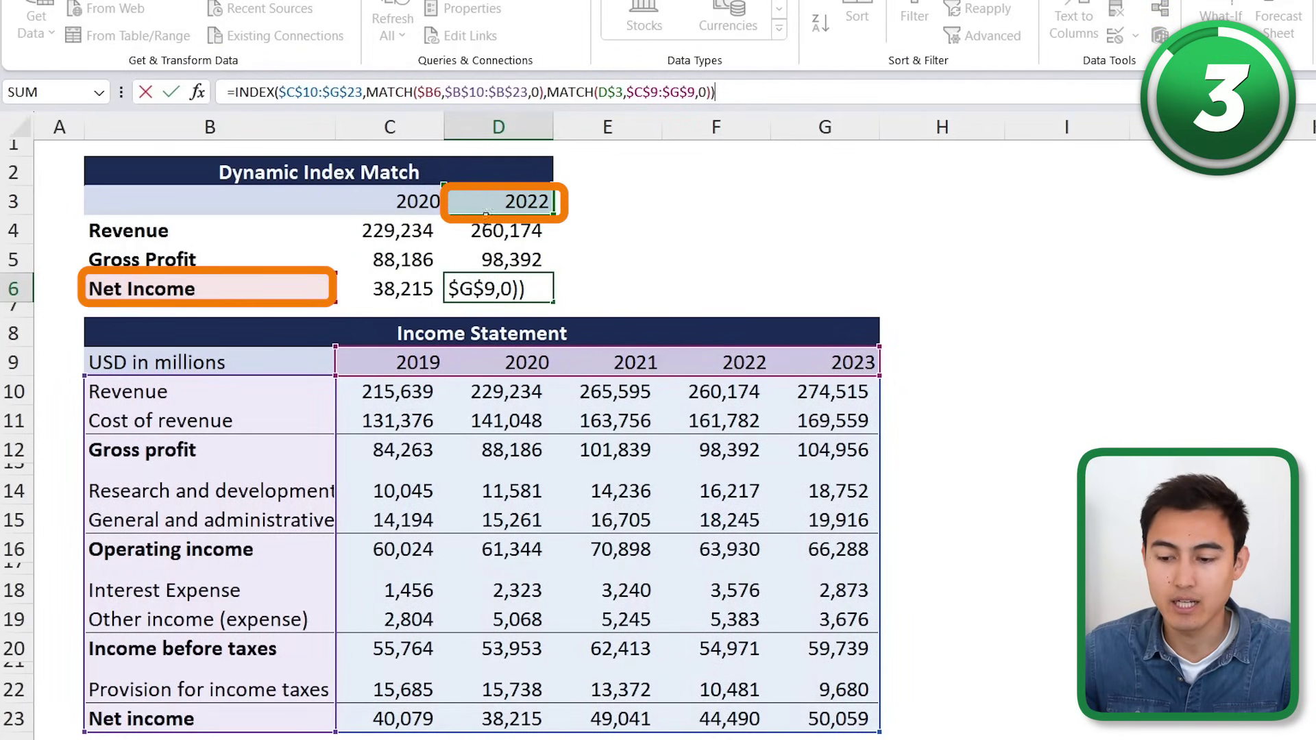
{"action": "key", "text": "Escape"}
{"action": "left_click", "coordinate": [488, 230]}
{"action": "left_click", "coordinate": [364, 231]}
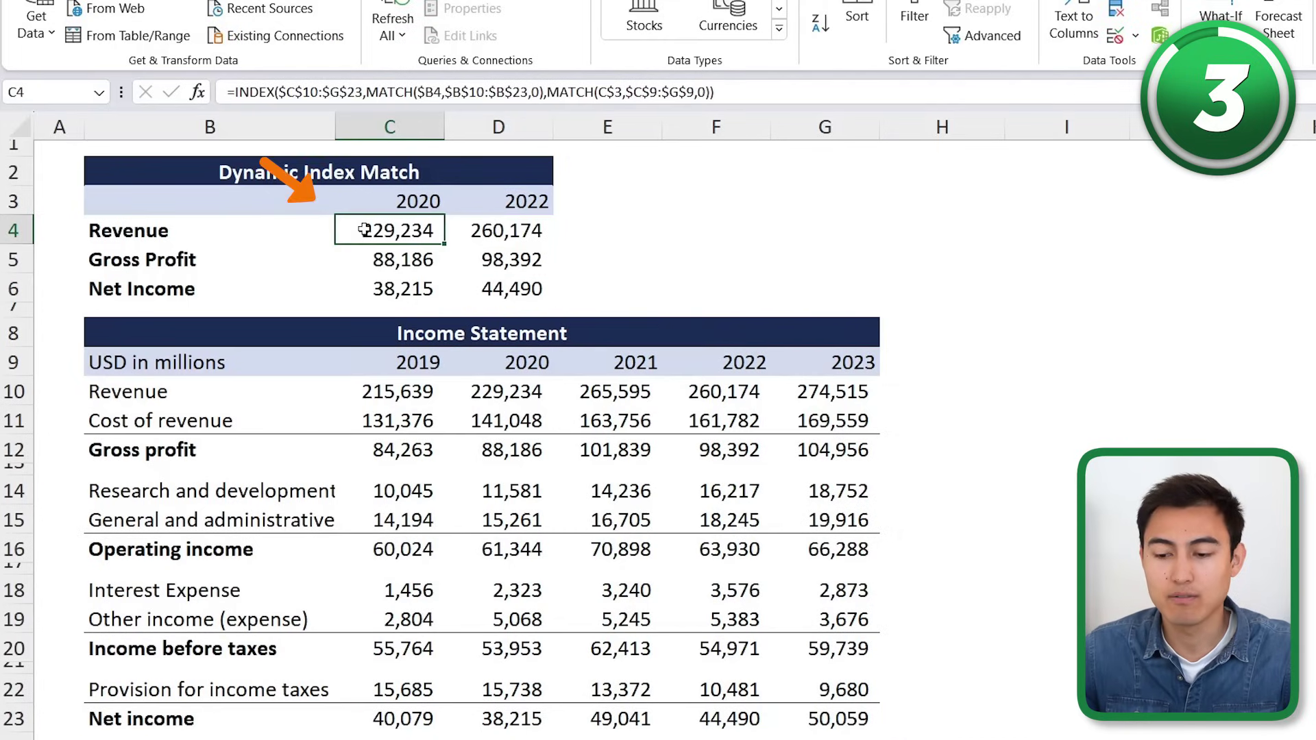
{"action": "left_click", "coordinate": [741, 96]}
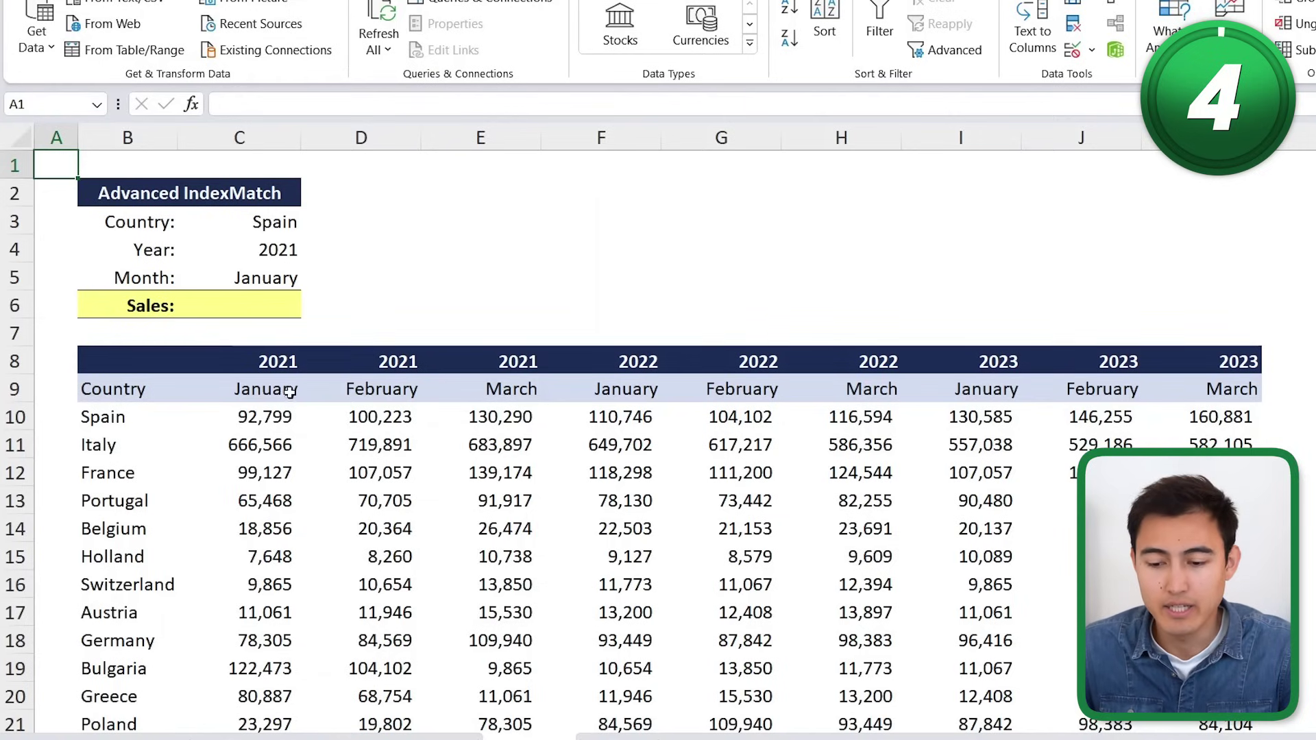
{"action": "left_click", "coordinate": [122, 390]}
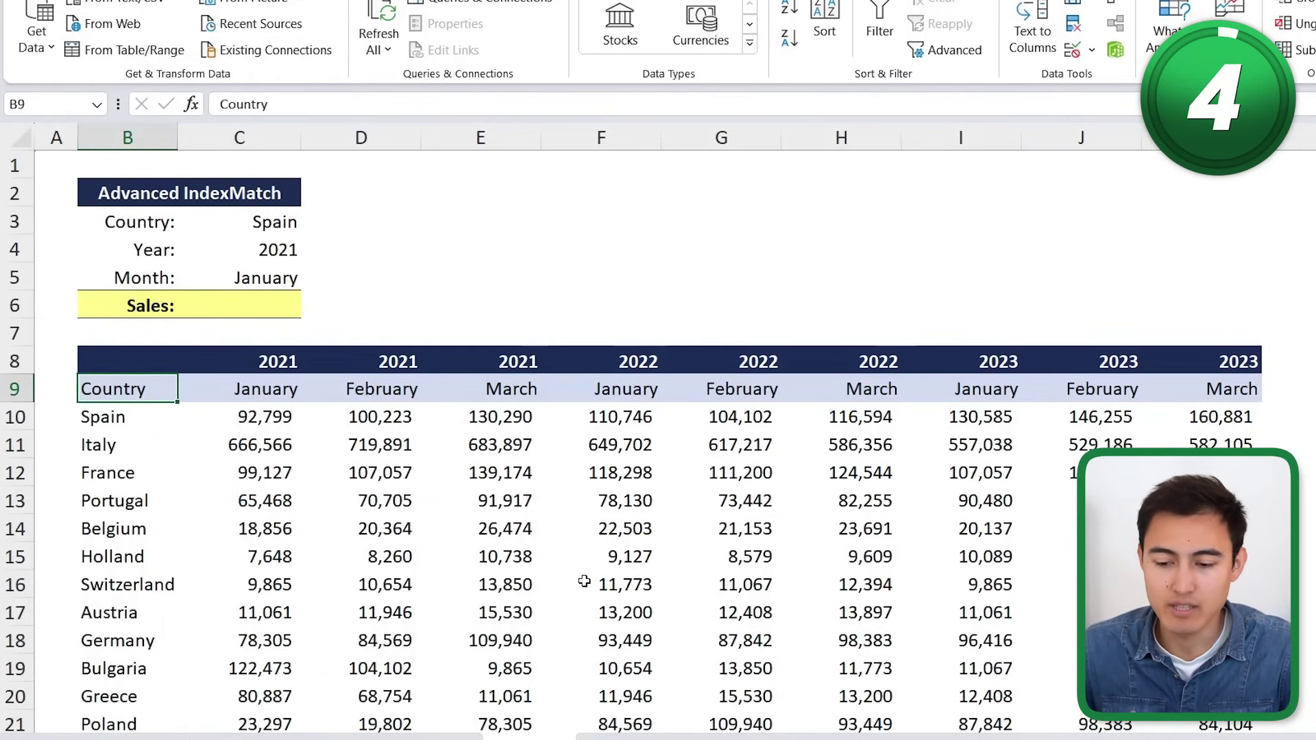
{"action": "left_click", "coordinate": [264, 386]}
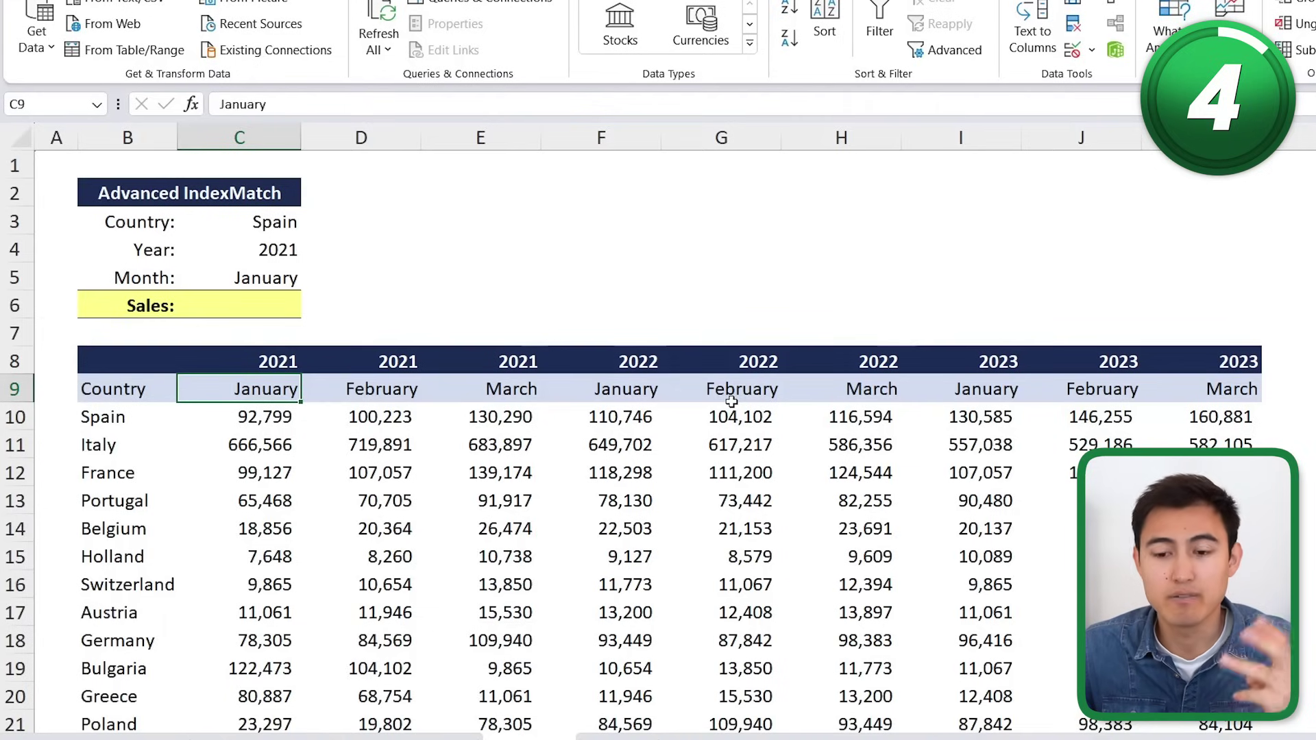
{"action": "left_click", "coordinate": [278, 231]}
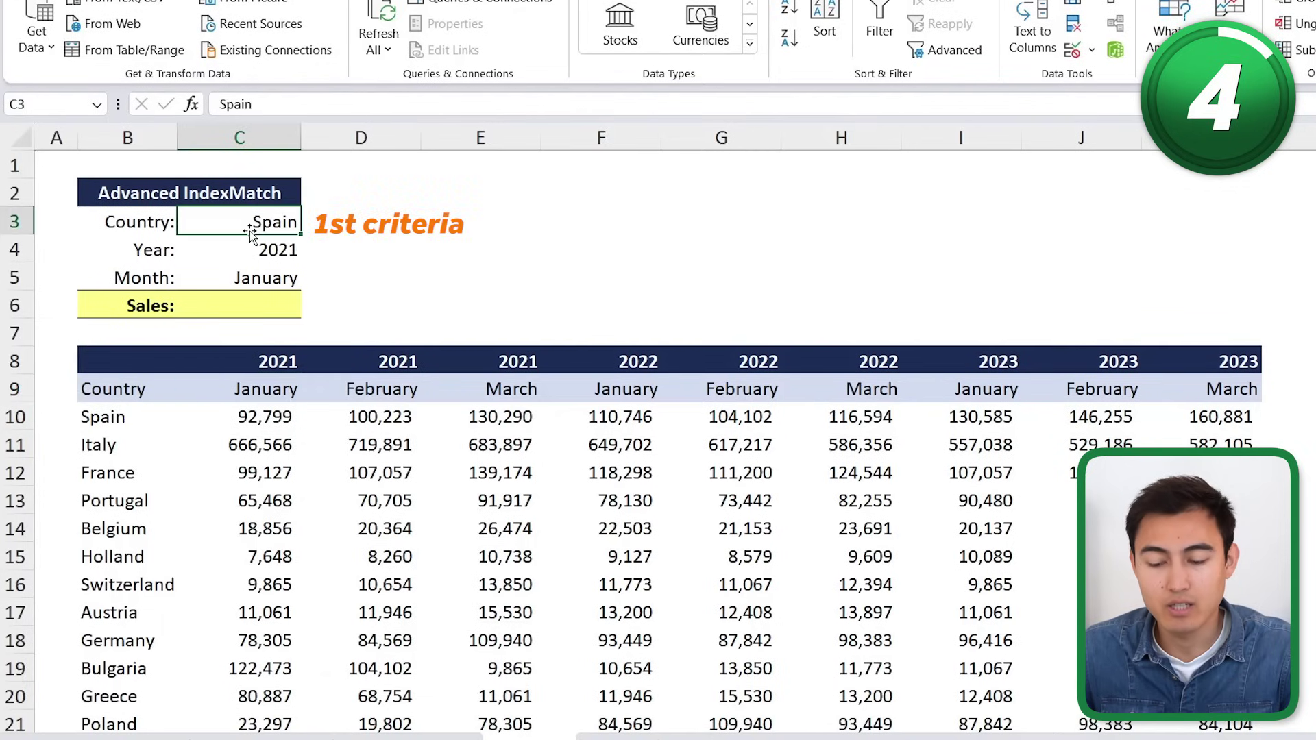
{"action": "key", "text": "Down"}
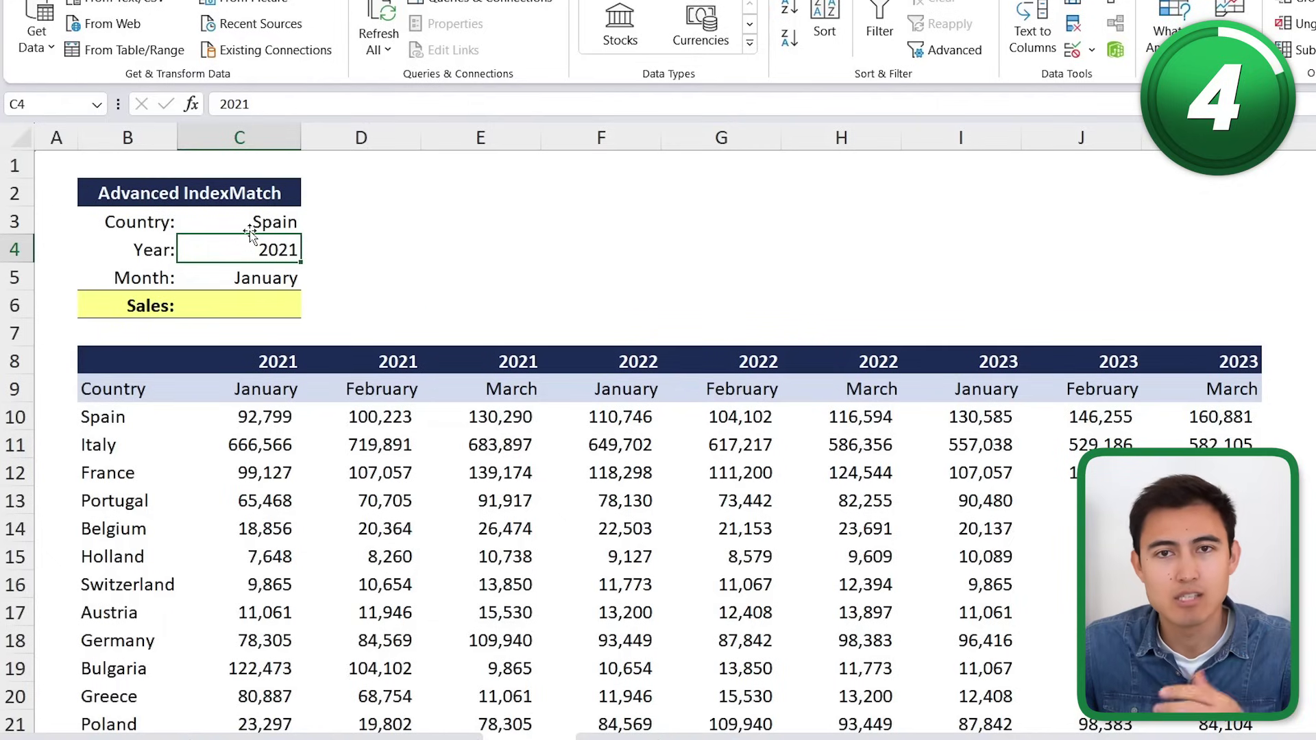
{"action": "key", "text": "Down"}
{"action": "key", "text": "Down"}
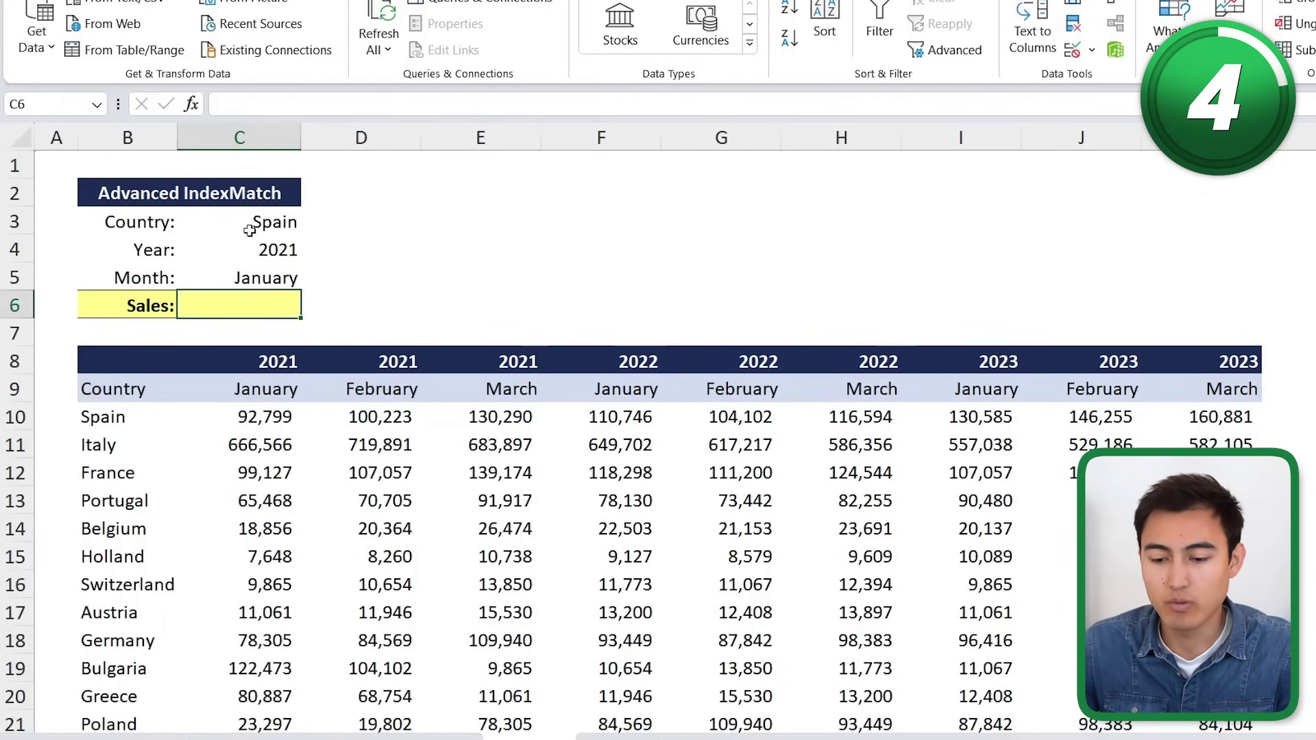
Start the Sales formula in C6 with =INDEX over the table C10:K29.
{"action": "type", "text": "=ind"}
{"action": "key", "text": "Tab"}
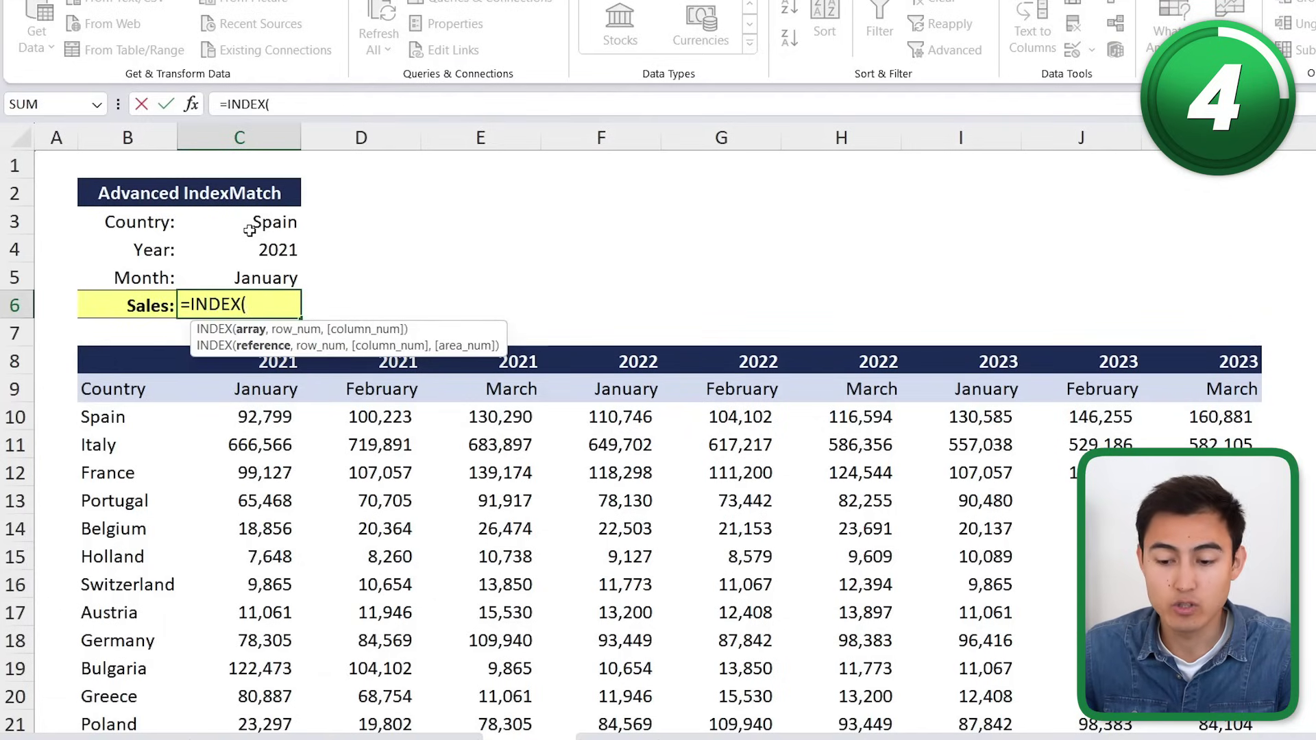
{"action": "key", "text": "Down"}
{"action": "key", "text": "Down"}
{"action": "key", "text": "Down"}
{"action": "key", "text": "Down"}
{"action": "key", "text": "Down"}
{"action": "key", "text": "Up"}
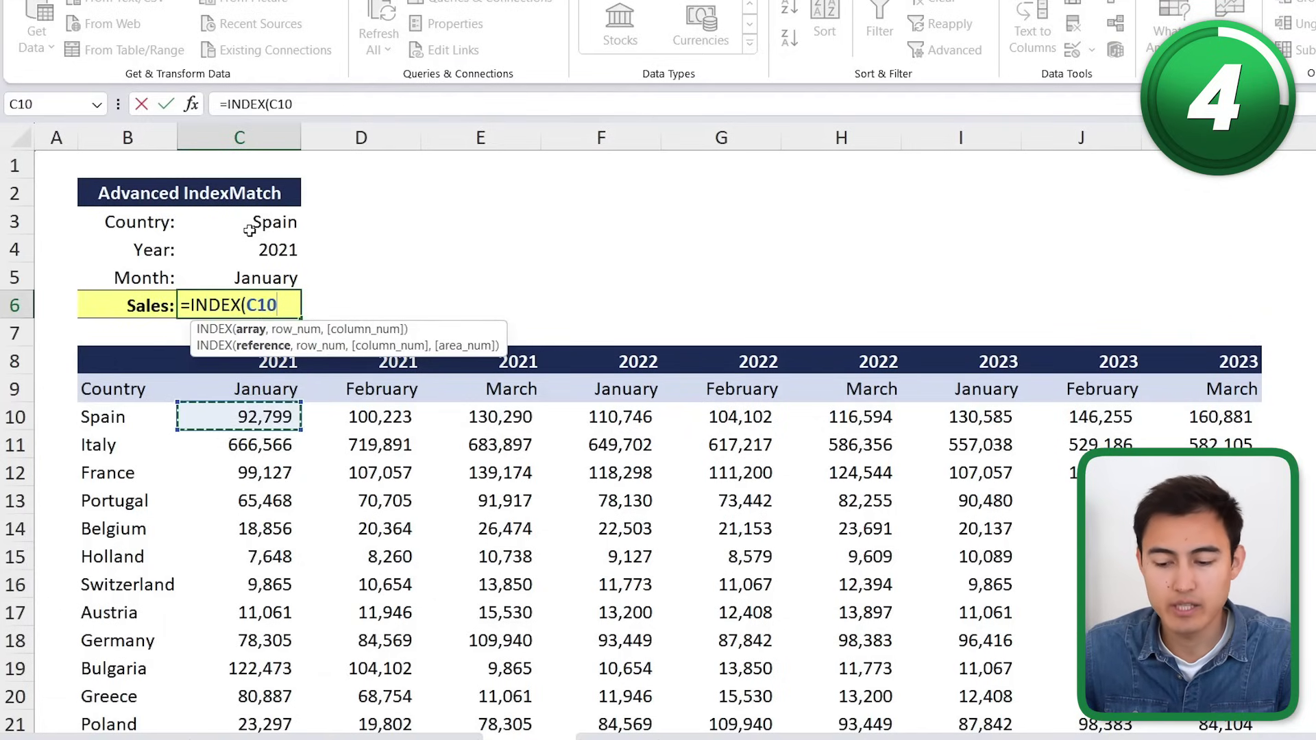
{"action": "key", "text": "ctrl+shift+Down"}
{"action": "key", "text": "ctrl+shift+Right"}
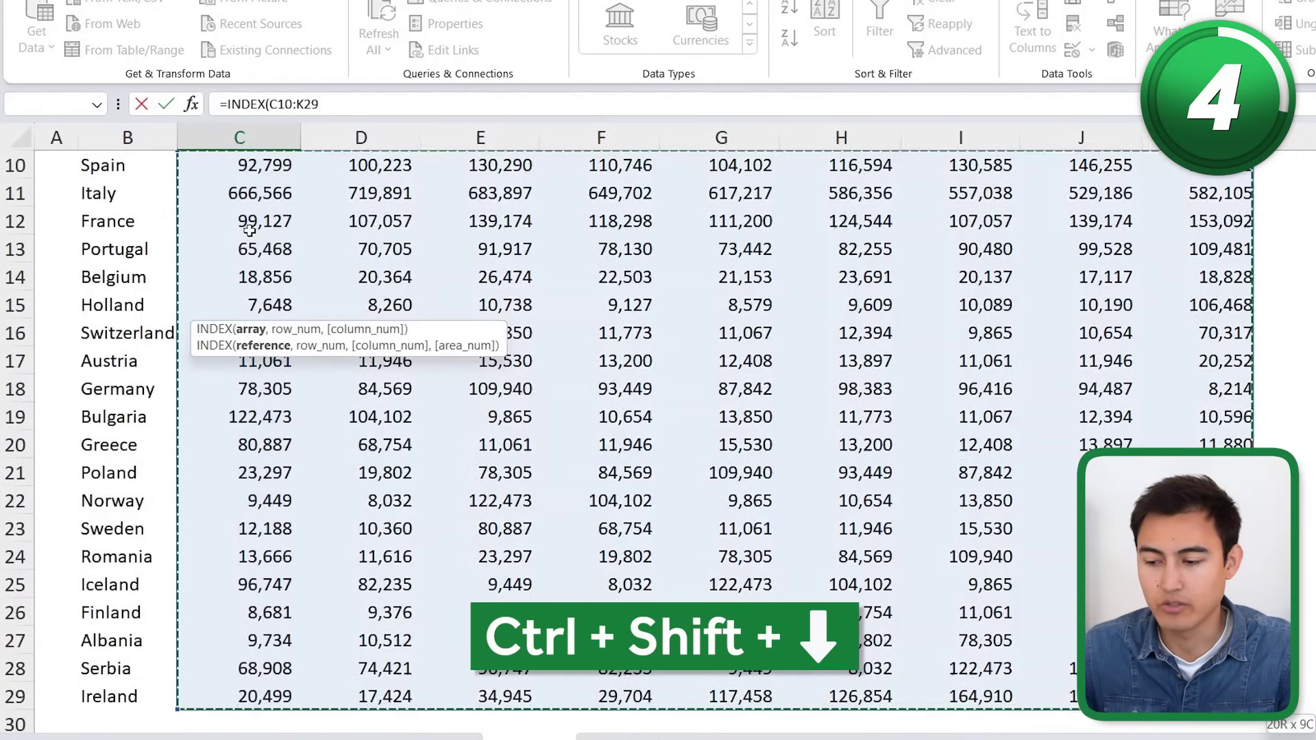
{"action": "type", "text": ","}
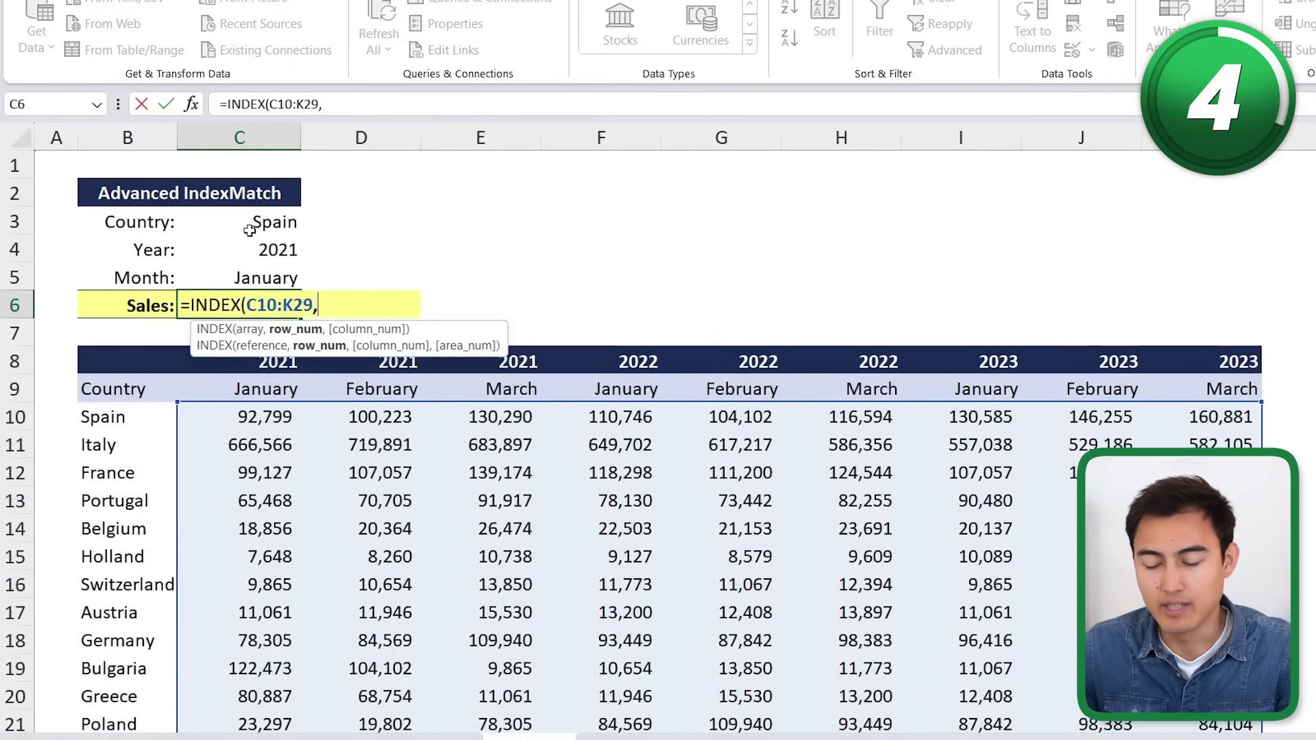
{"action": "type", "text": "mat"}
Add MATCH(C3,B10:B29,0) to locate the country's row.
{"action": "key", "text": "Tab"}
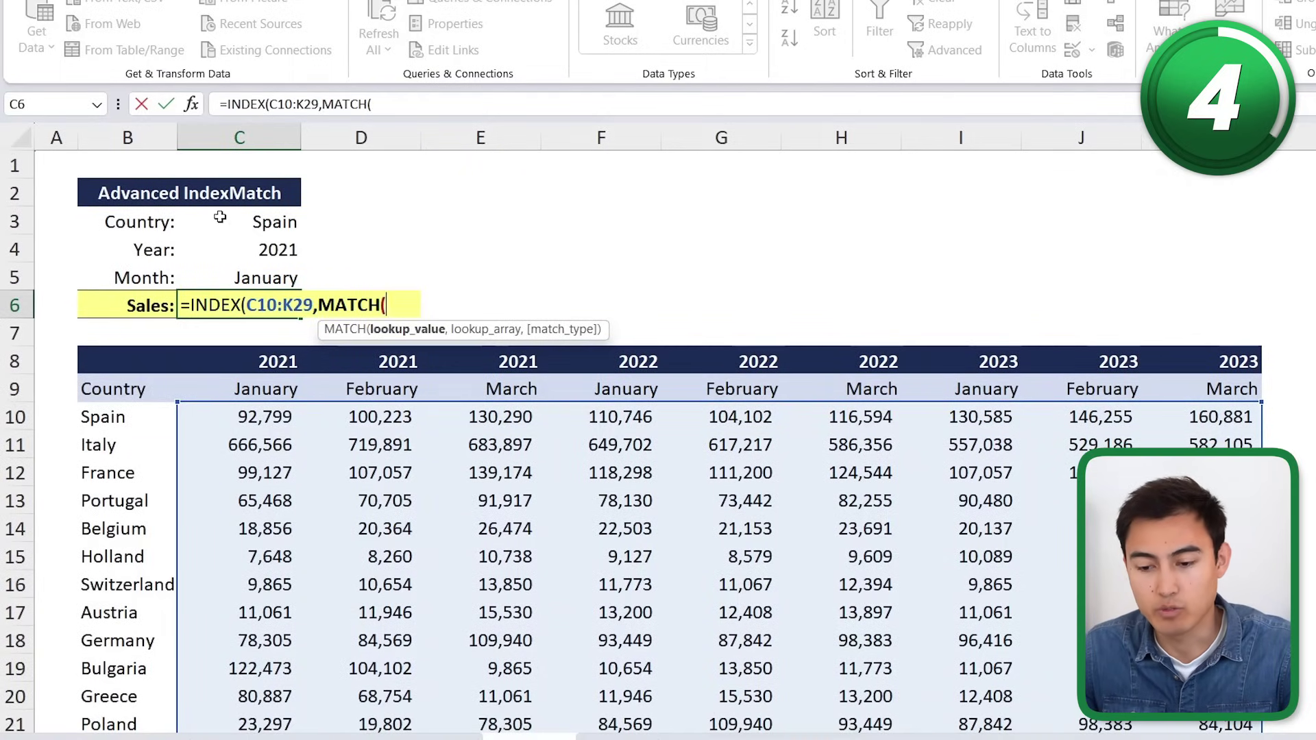
{"action": "left_click", "coordinate": [243, 220]}
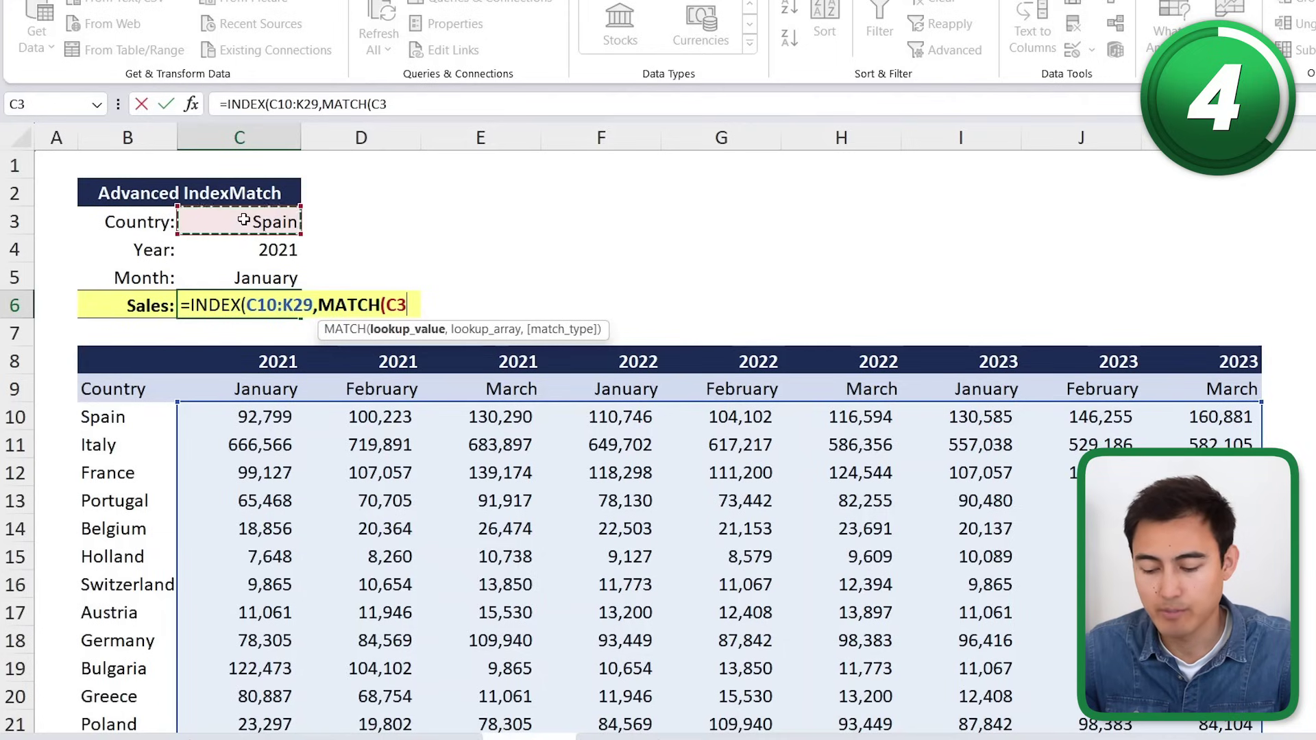
{"action": "type", "text": ","}
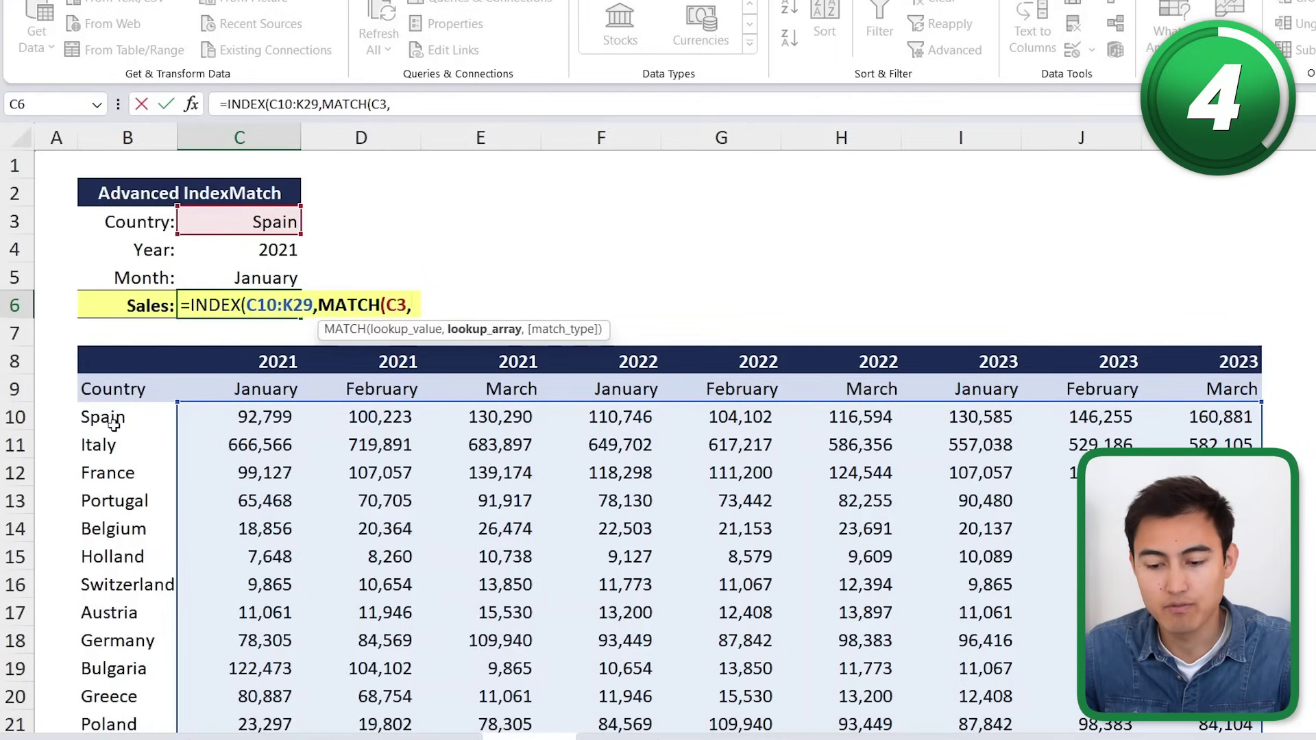
{"action": "left_click", "coordinate": [114, 425]}
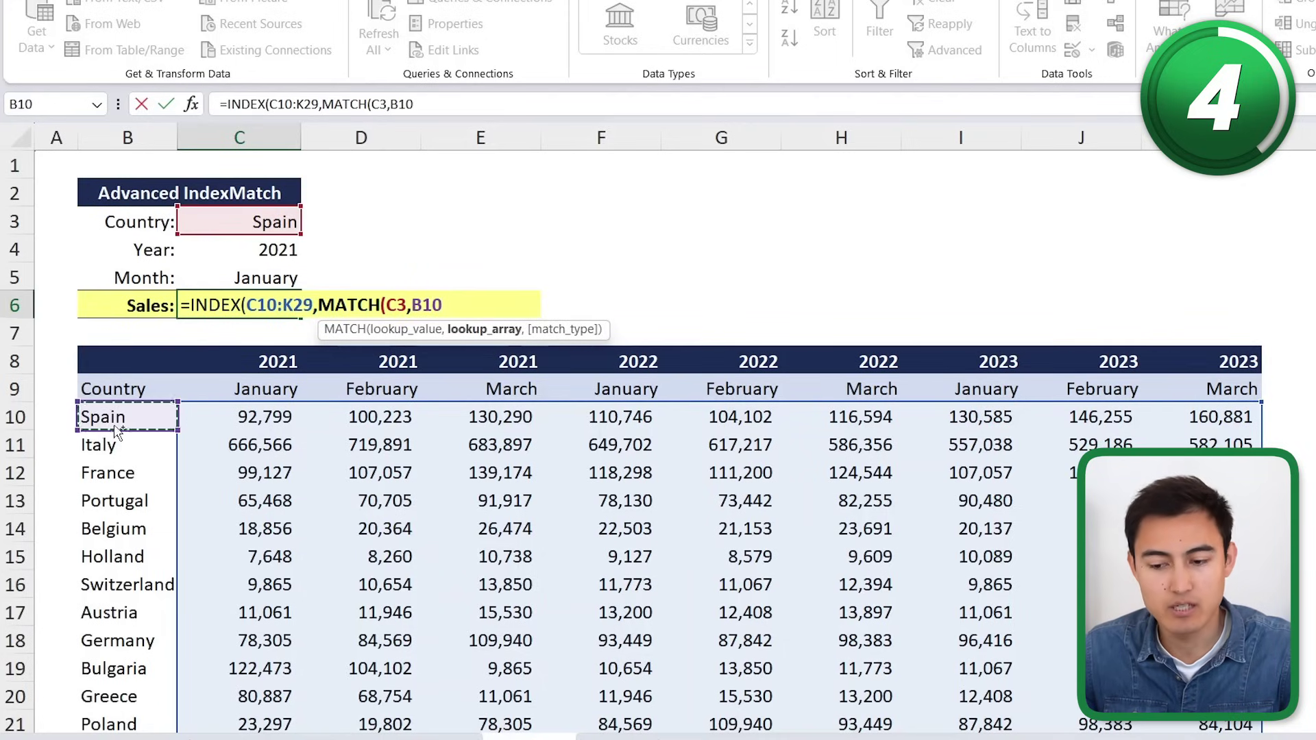
{"action": "key", "text": "ctrl+shift+Down"}
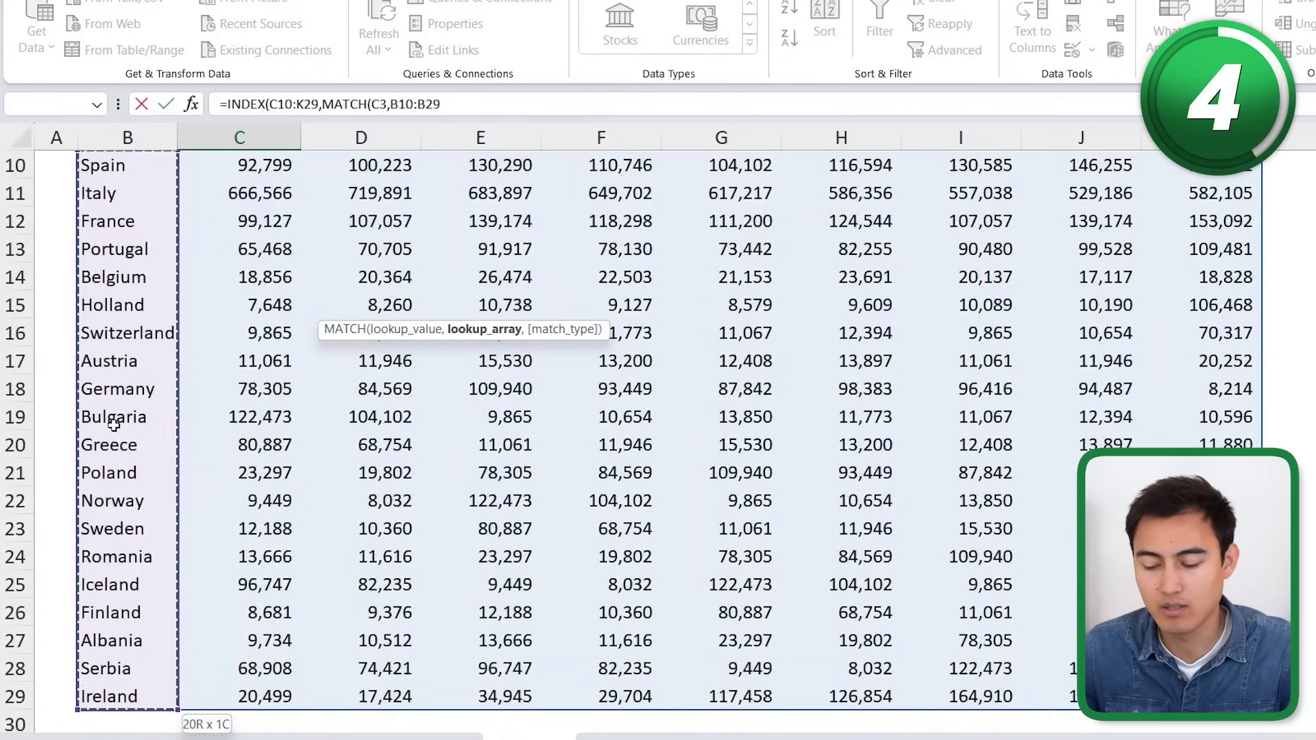
{"action": "type", "text": ","}
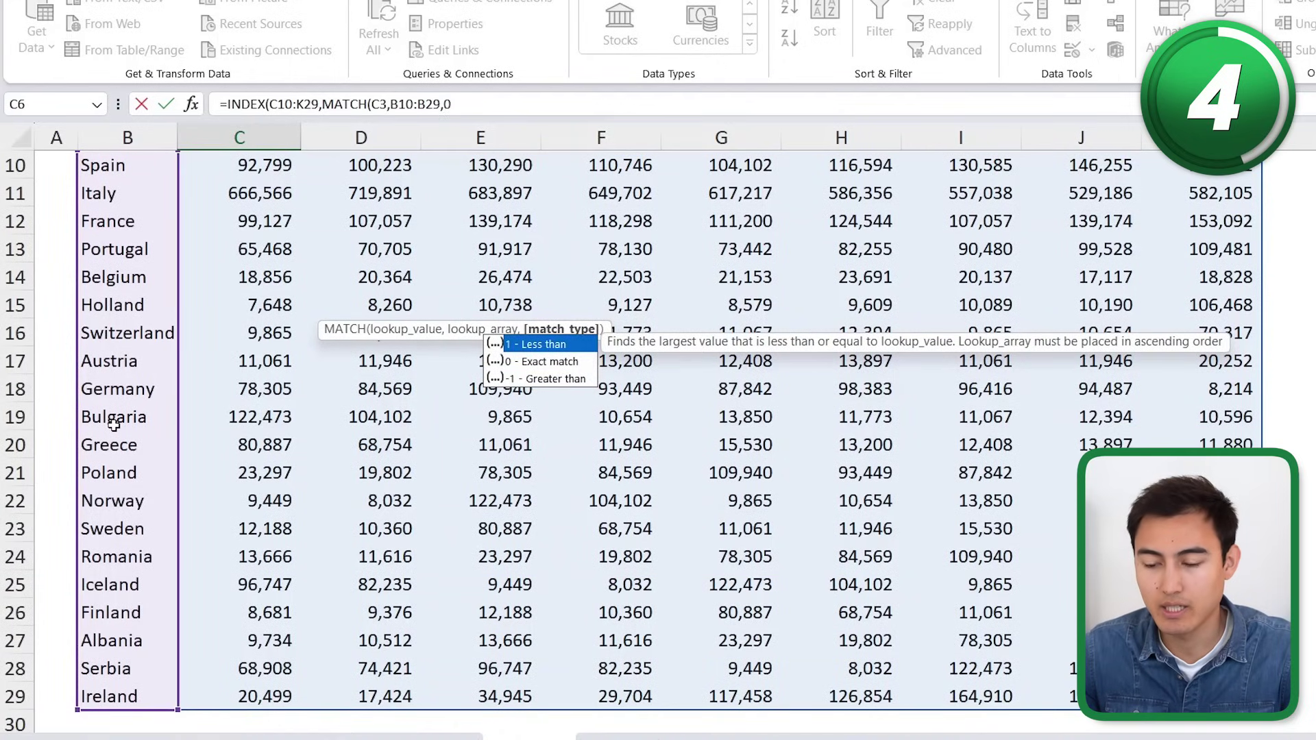
{"action": "type", "text": "0)"}
{"action": "scroll", "coordinate": [114, 425], "scroll_direction": "up", "scroll_amount": 3}
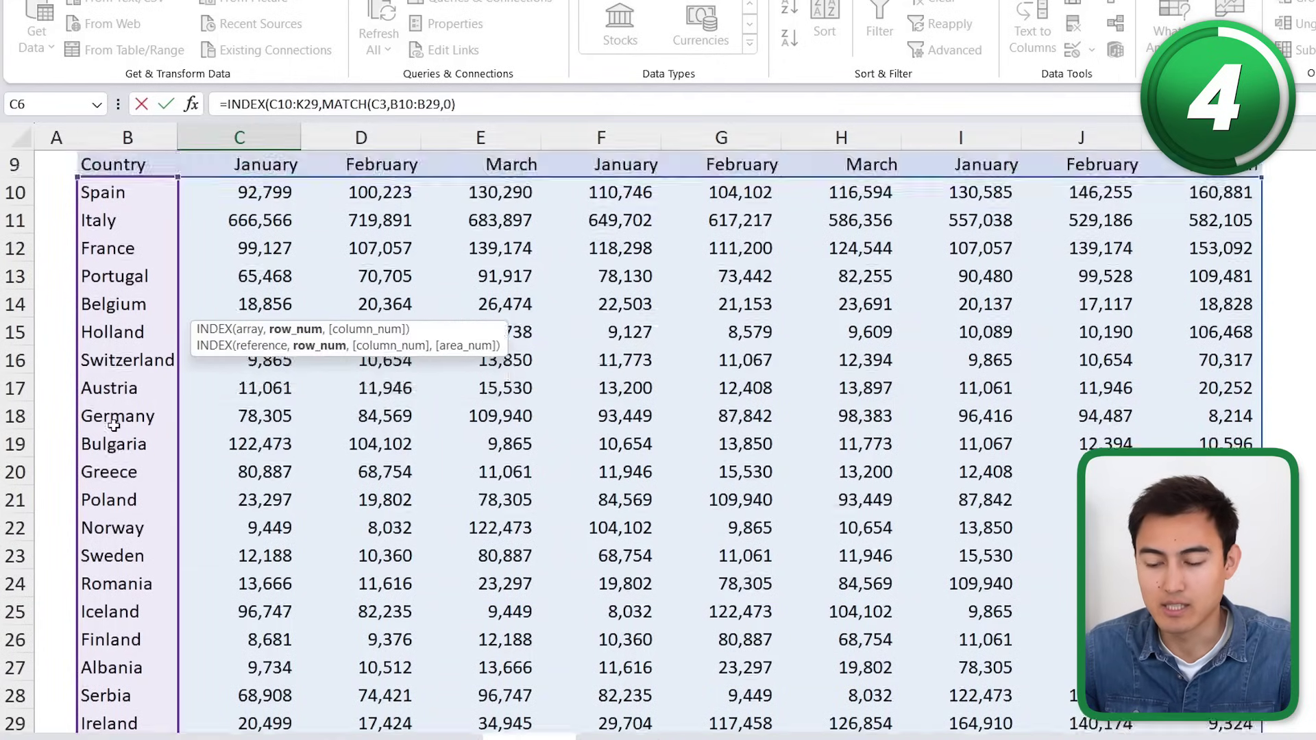
{"action": "type", "text": ","}
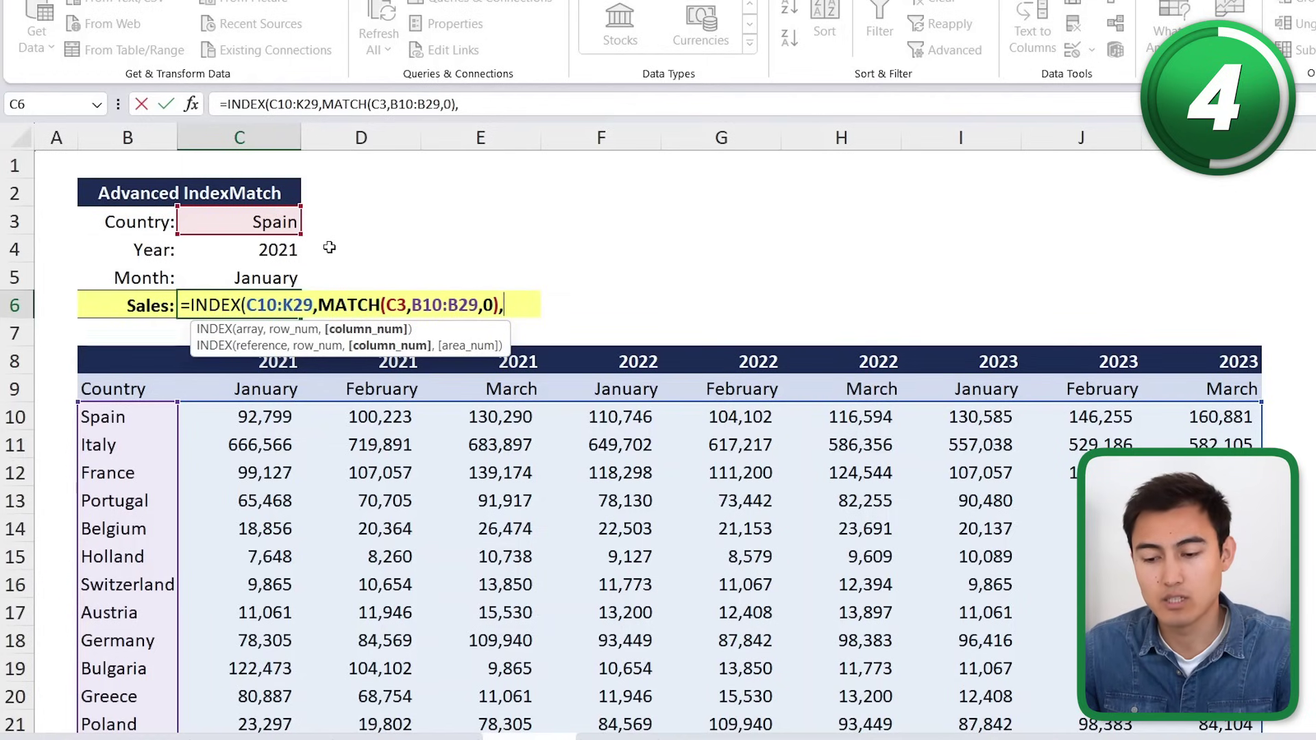
Begin the MATCH with the joined year and month, C4&C5, as the lookup value.
{"action": "type", "text": "mat"}
{"action": "key", "text": "Tab"}
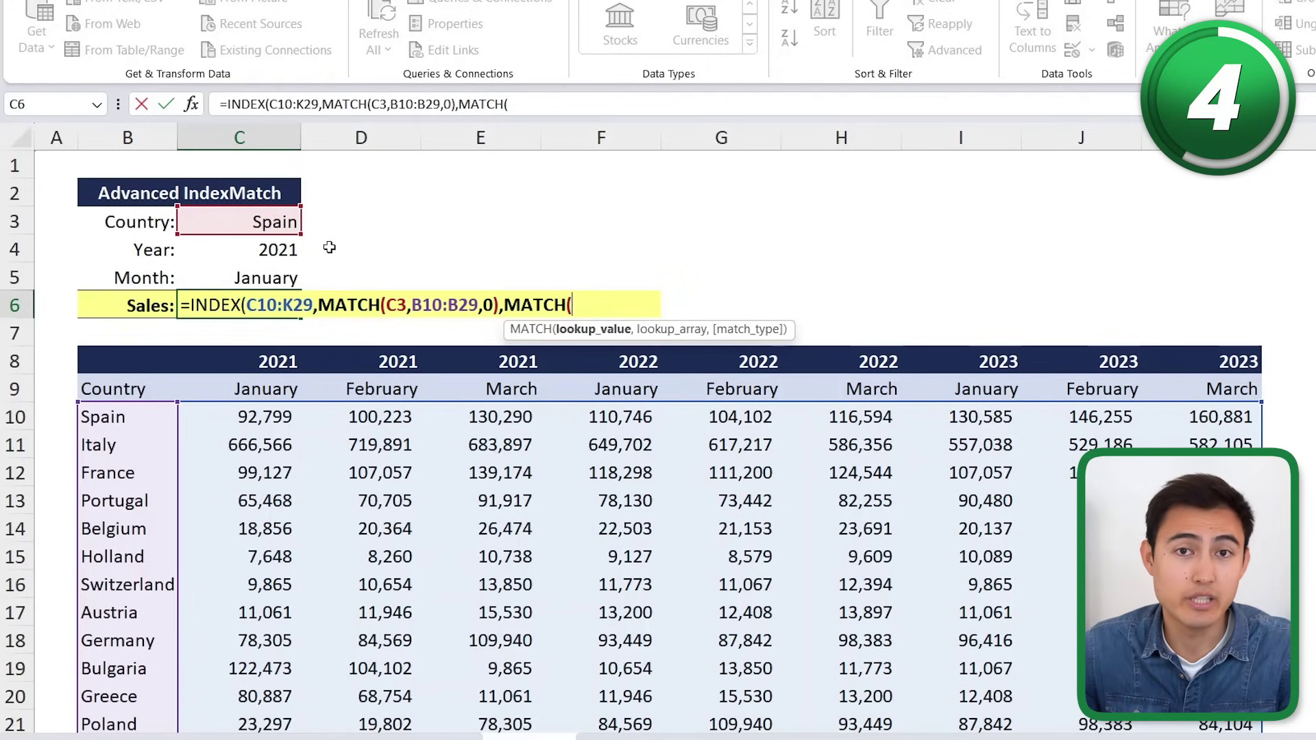
{"action": "left_click", "coordinate": [235, 251]}
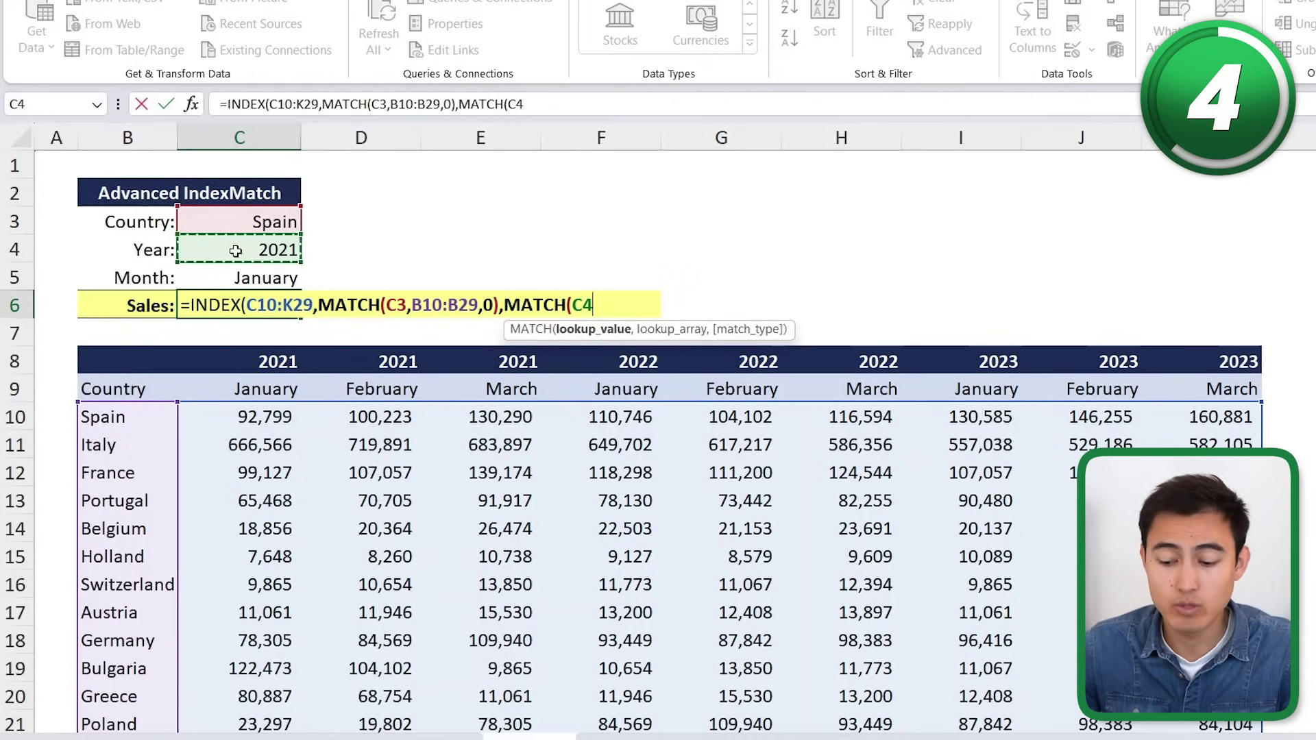
{"action": "type", "text": "&"}
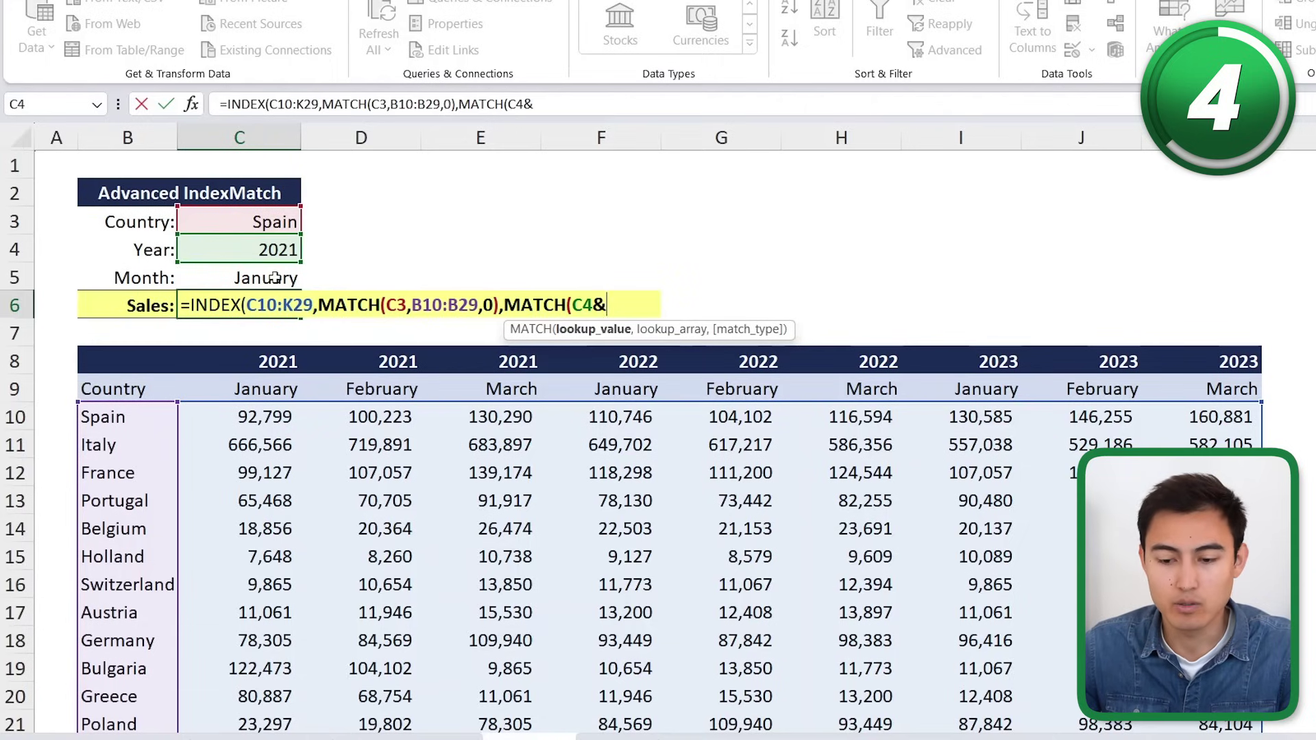
{"action": "left_click", "coordinate": [254, 279]}
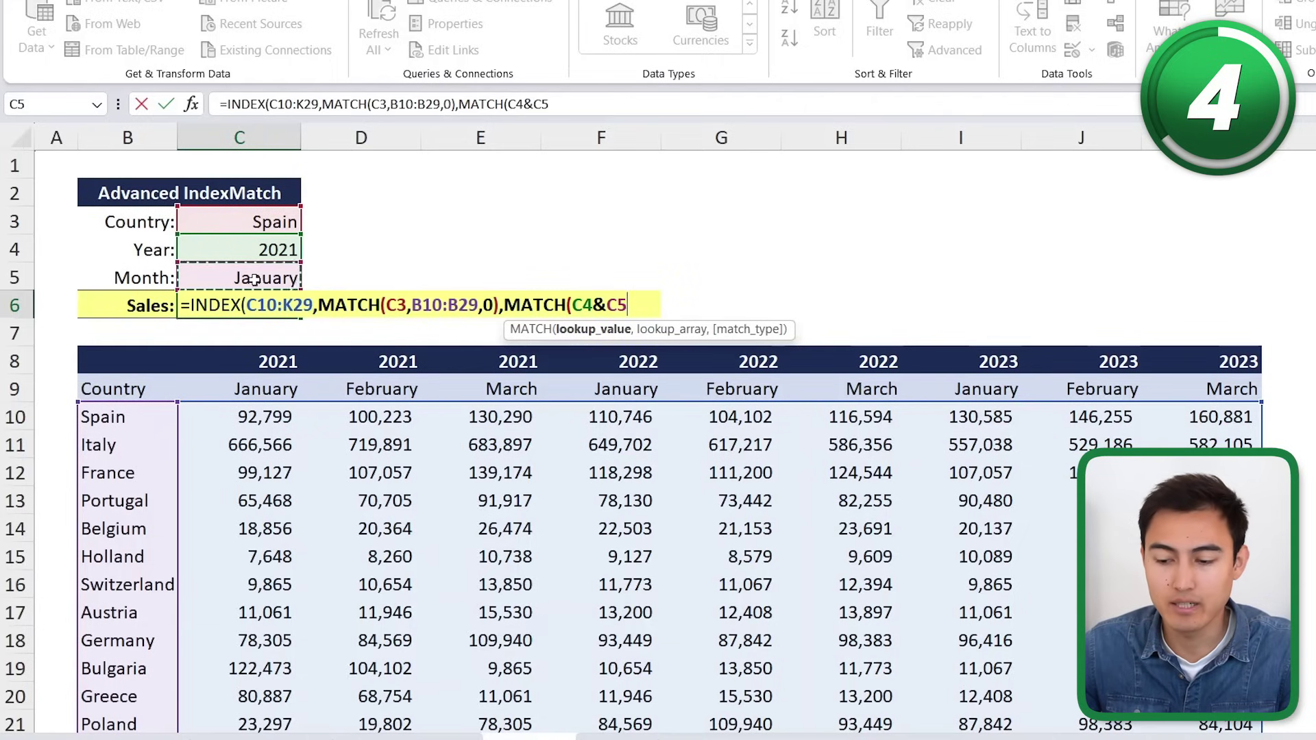
{"action": "type", "text": ","}
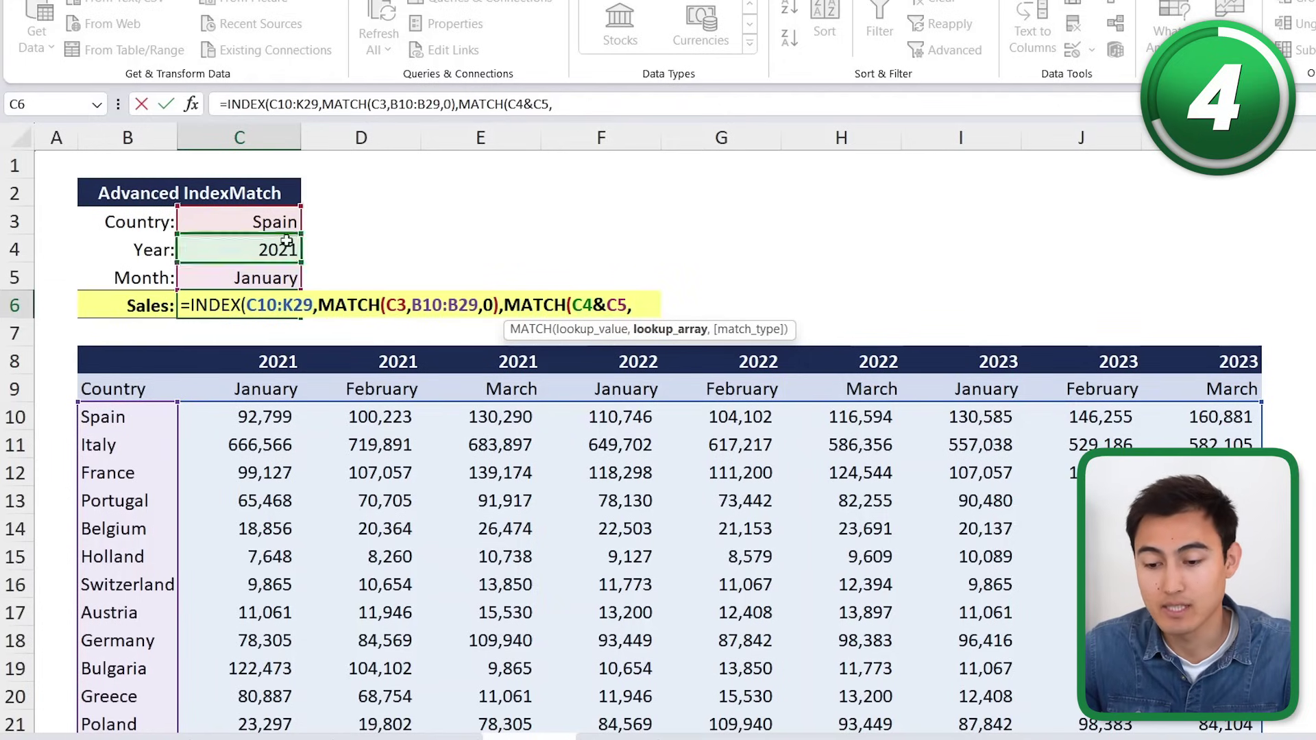
Match against header rows C8:K8&C9:K9 with exact match, finishing the formula to return 92,799.
{"action": "left_click", "coordinate": [262, 364]}
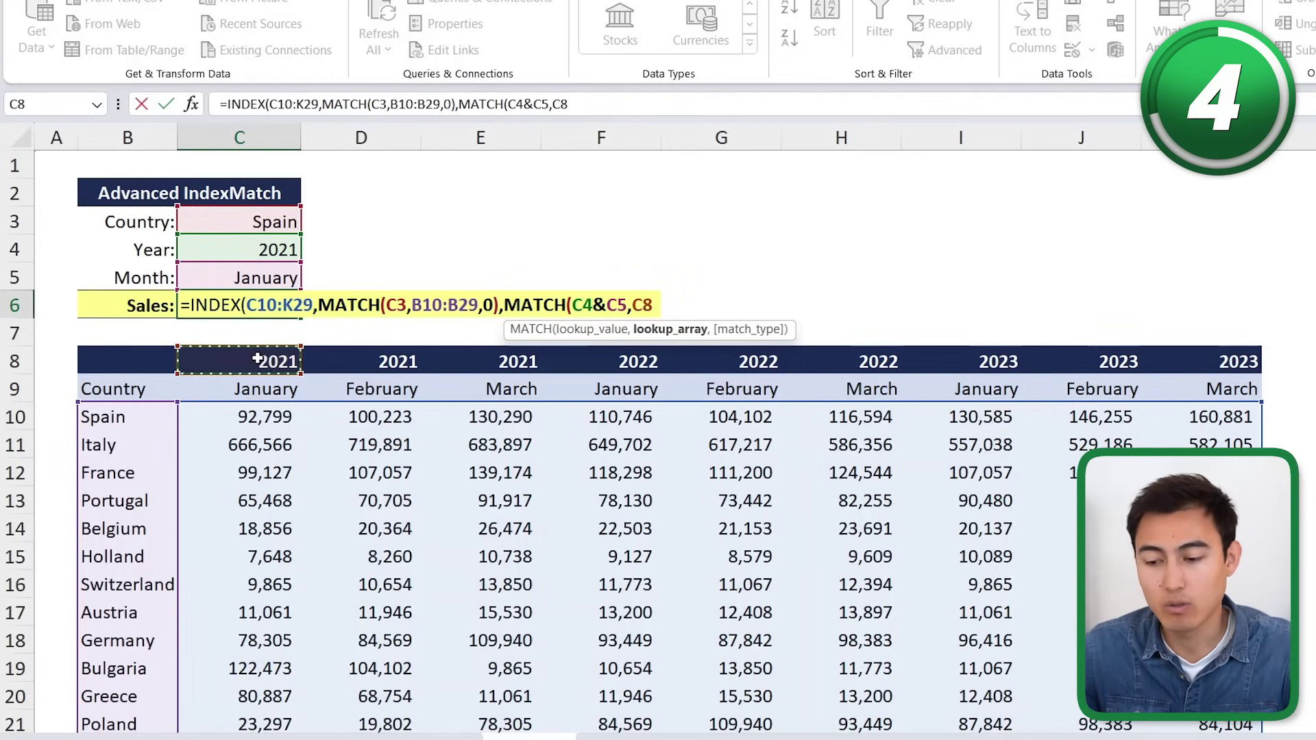
{"action": "key", "text": "ctrl+shift+Right"}
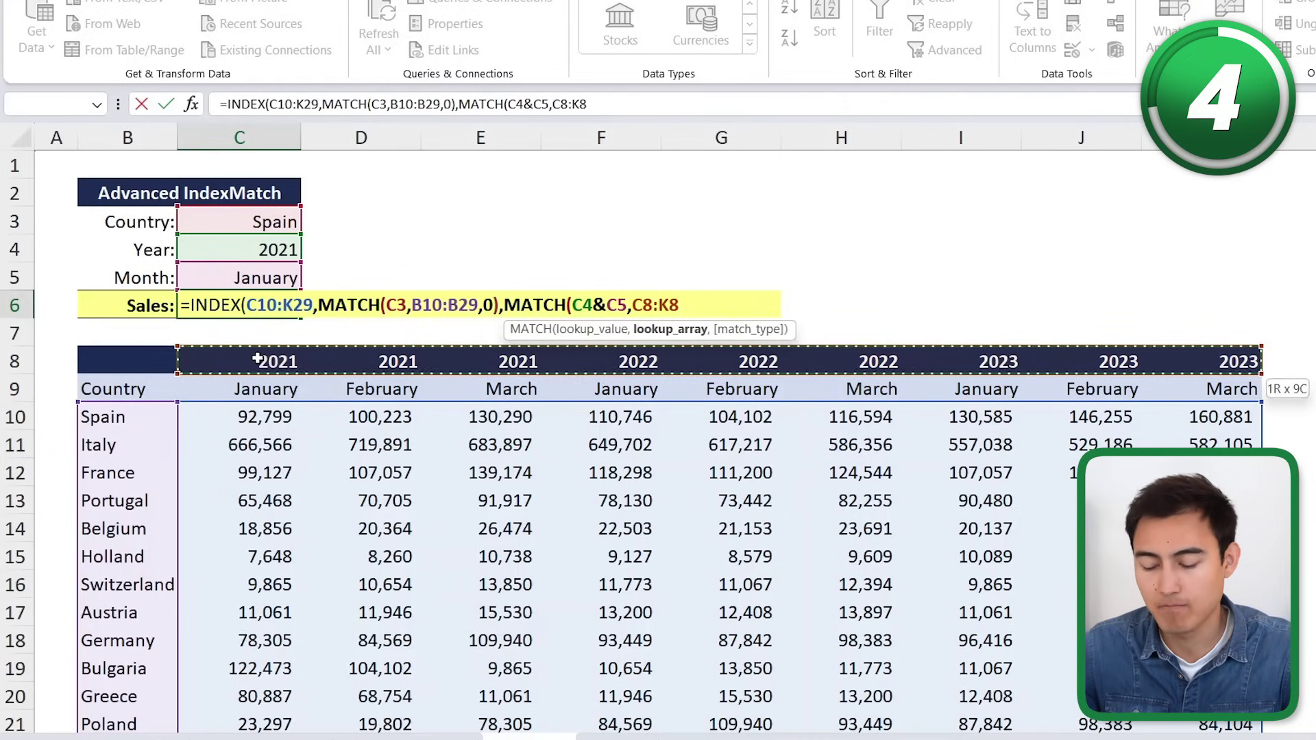
{"action": "type", "text": "&"}
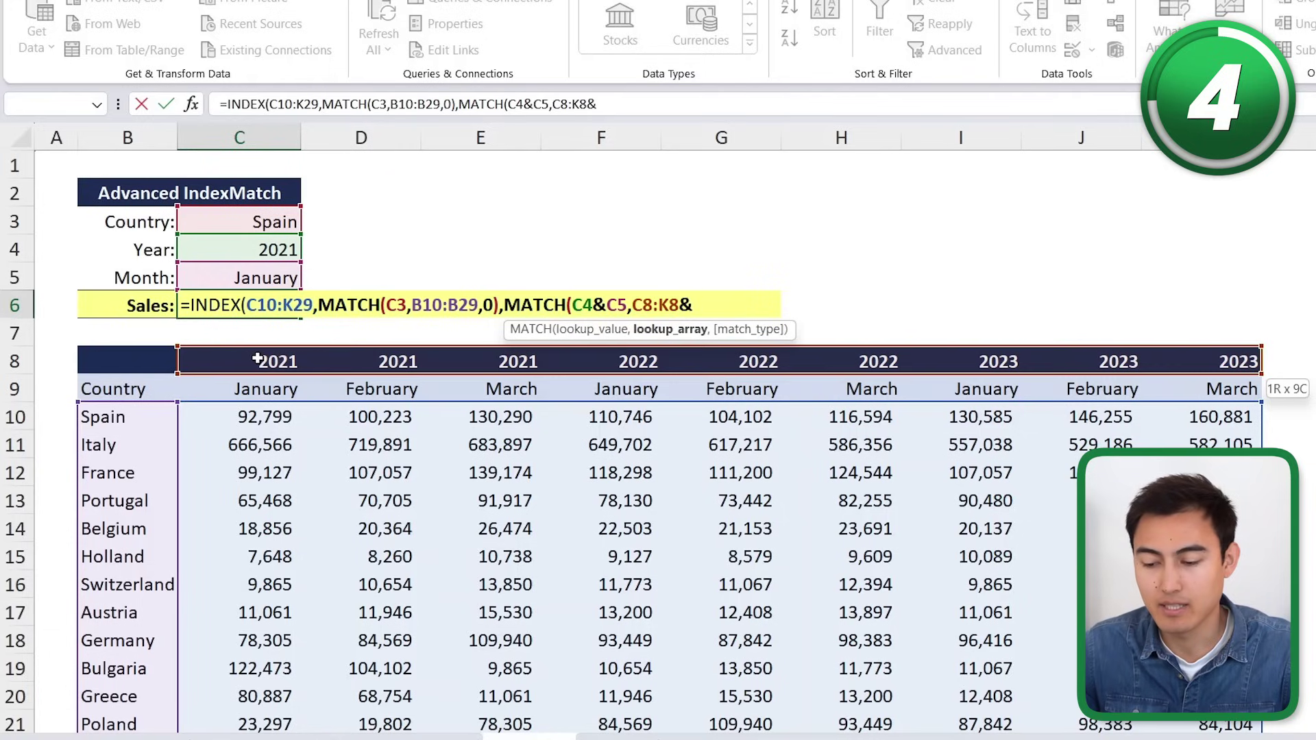
{"action": "left_click", "coordinate": [256, 389]}
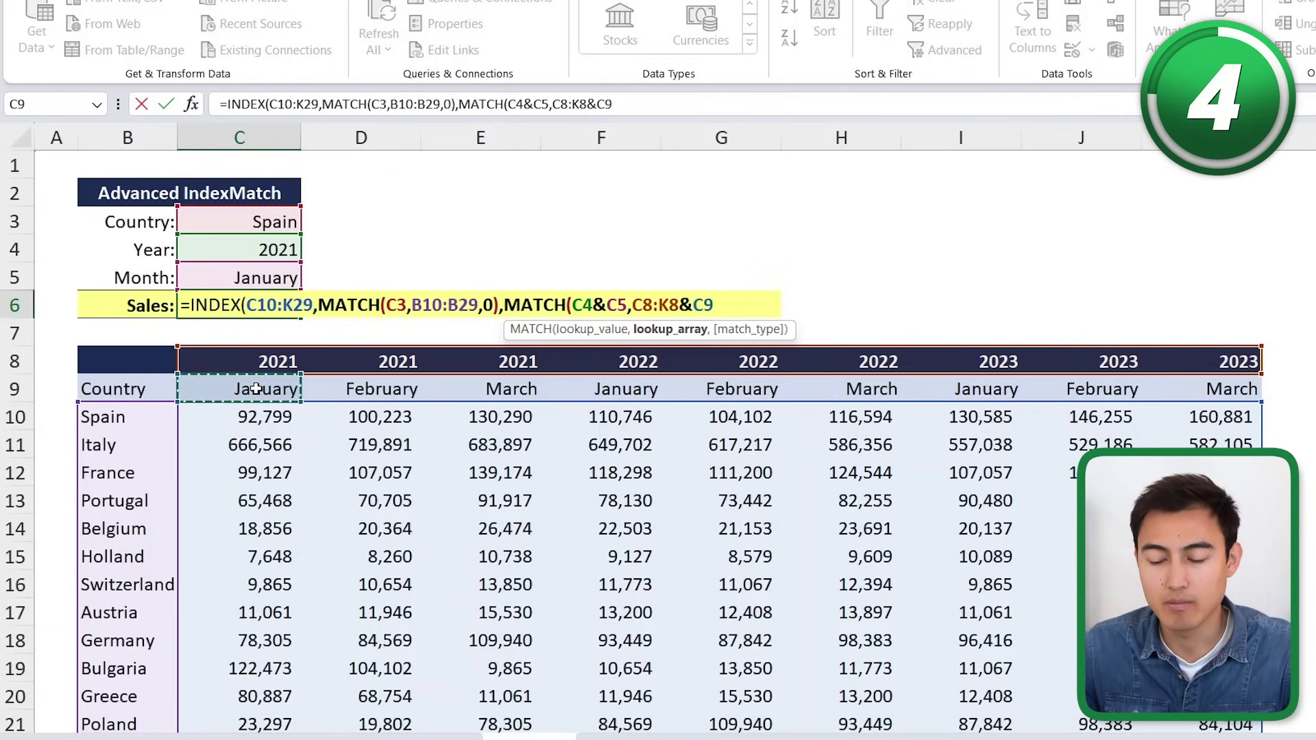
{"action": "key", "text": "ctrl+shift+Right"}
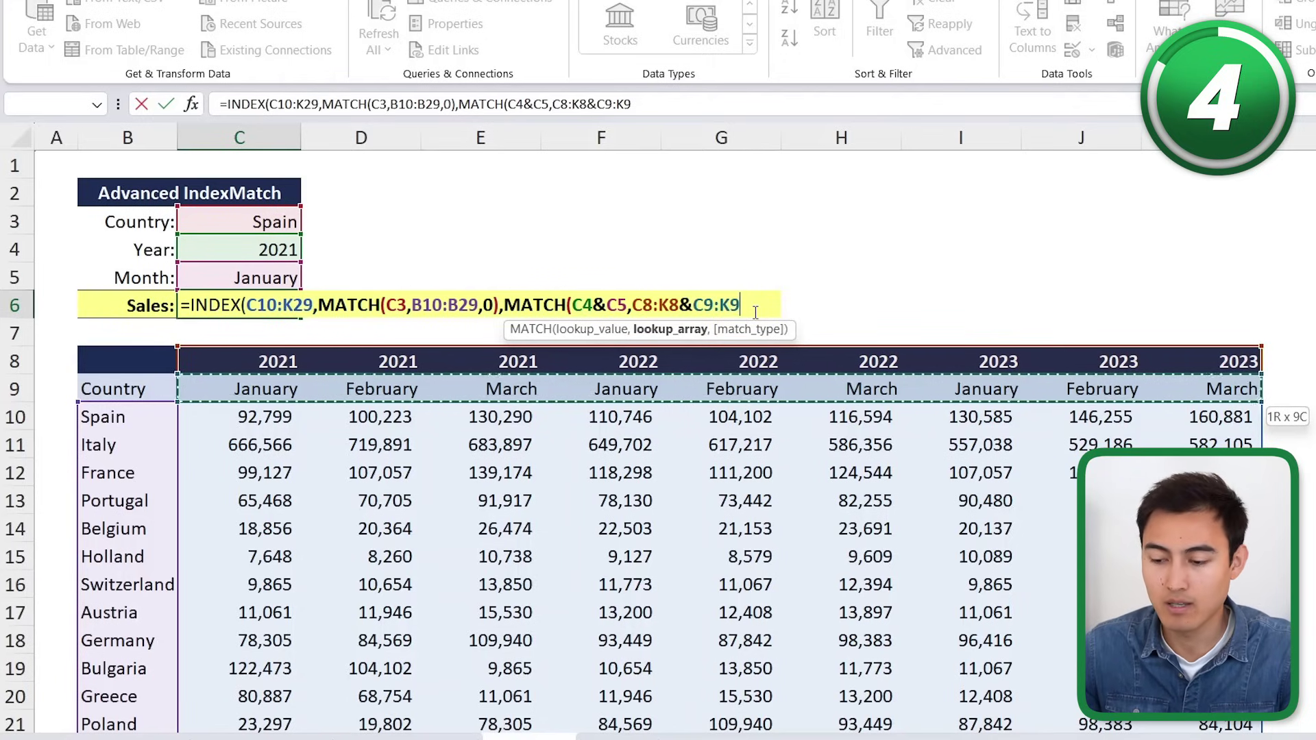
{"action": "type", "text": ",0)"}
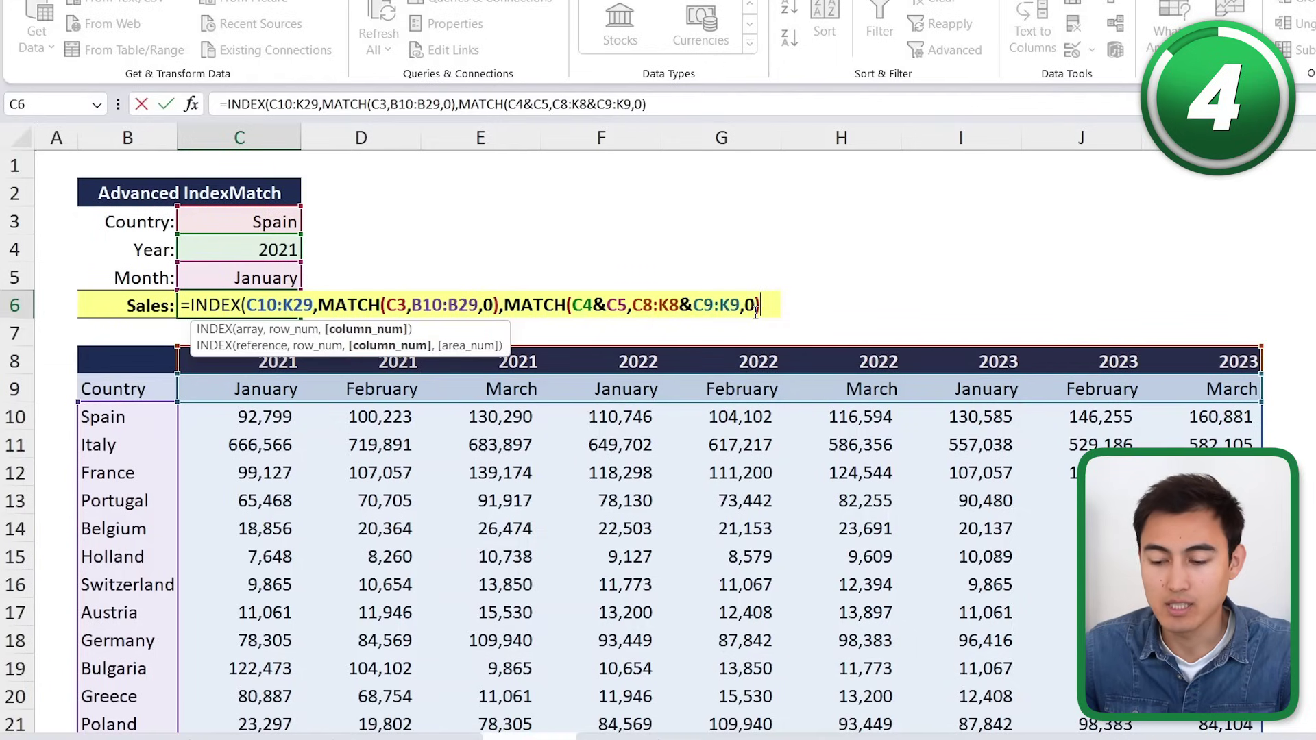
{"action": "type", "text": ")"}
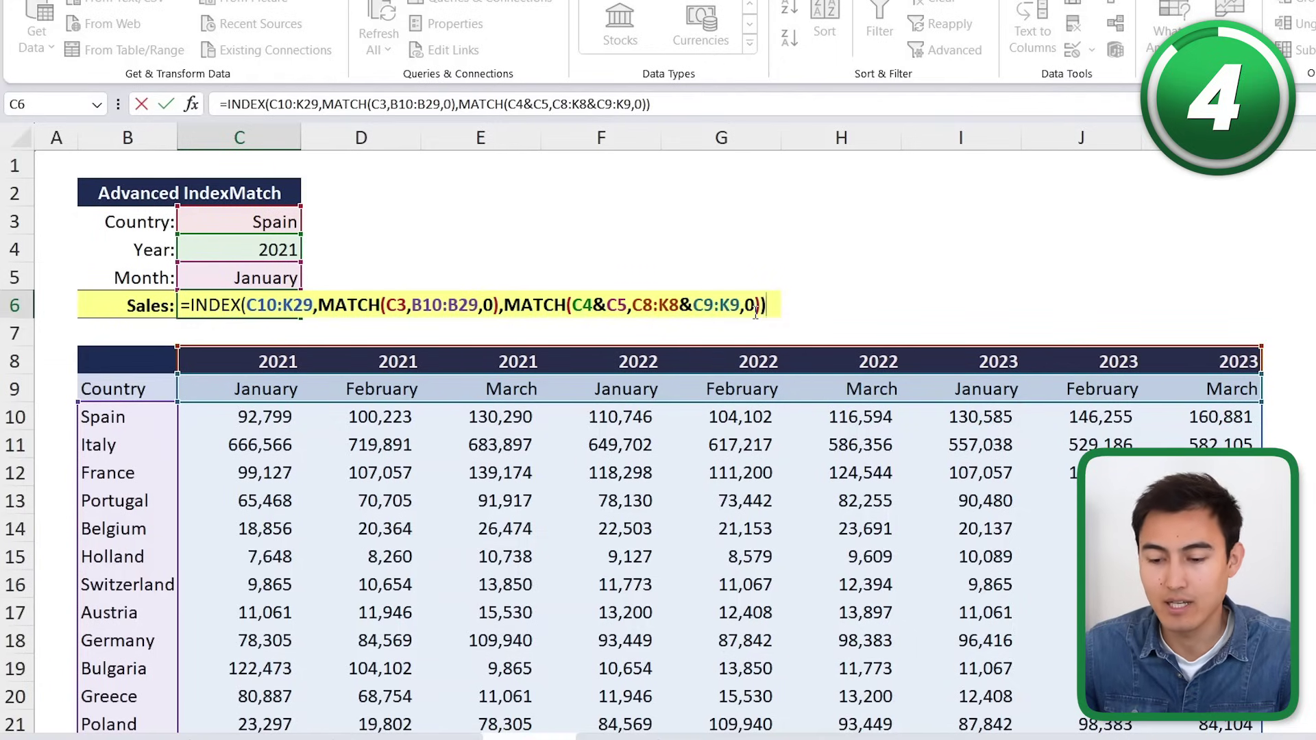
{"action": "key", "text": "Return"}
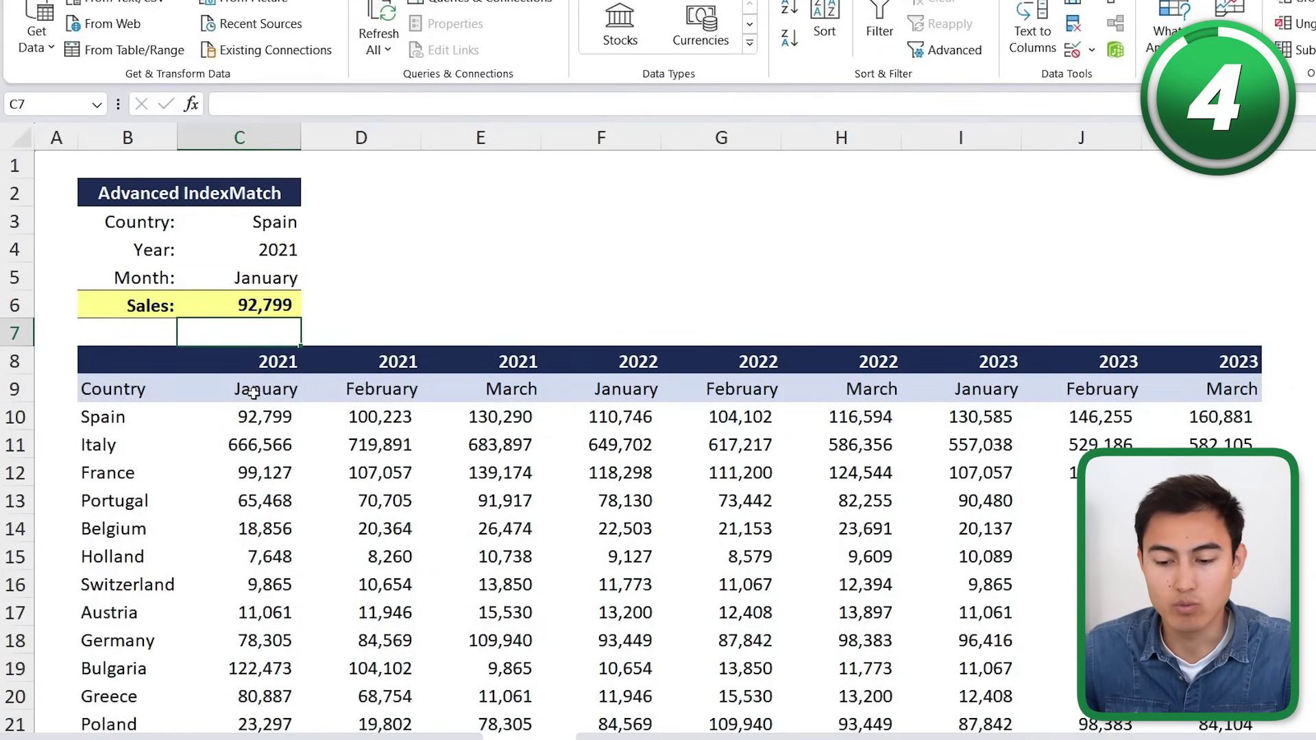
Change the country in C3 from Spain to Italy so Sales updates to 666,566.
{"action": "left_click", "coordinate": [223, 414]}
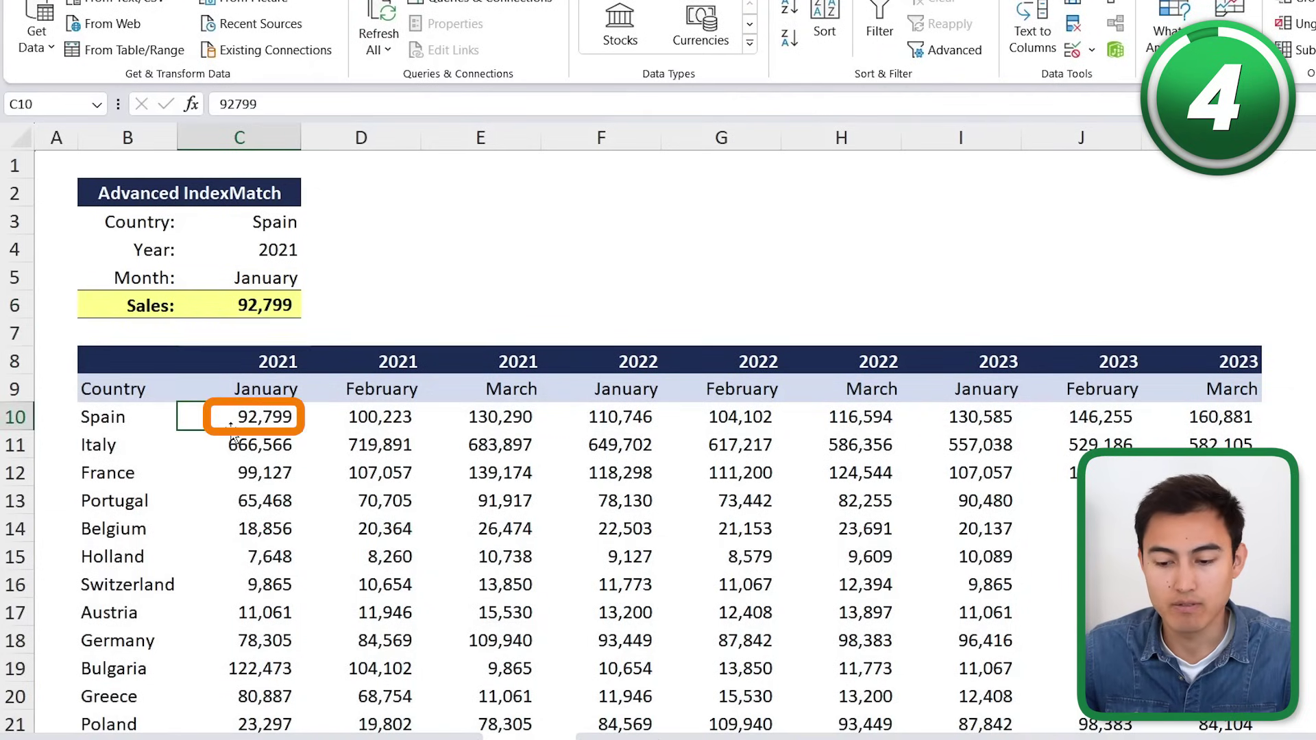
{"action": "left_click", "coordinate": [261, 220]}
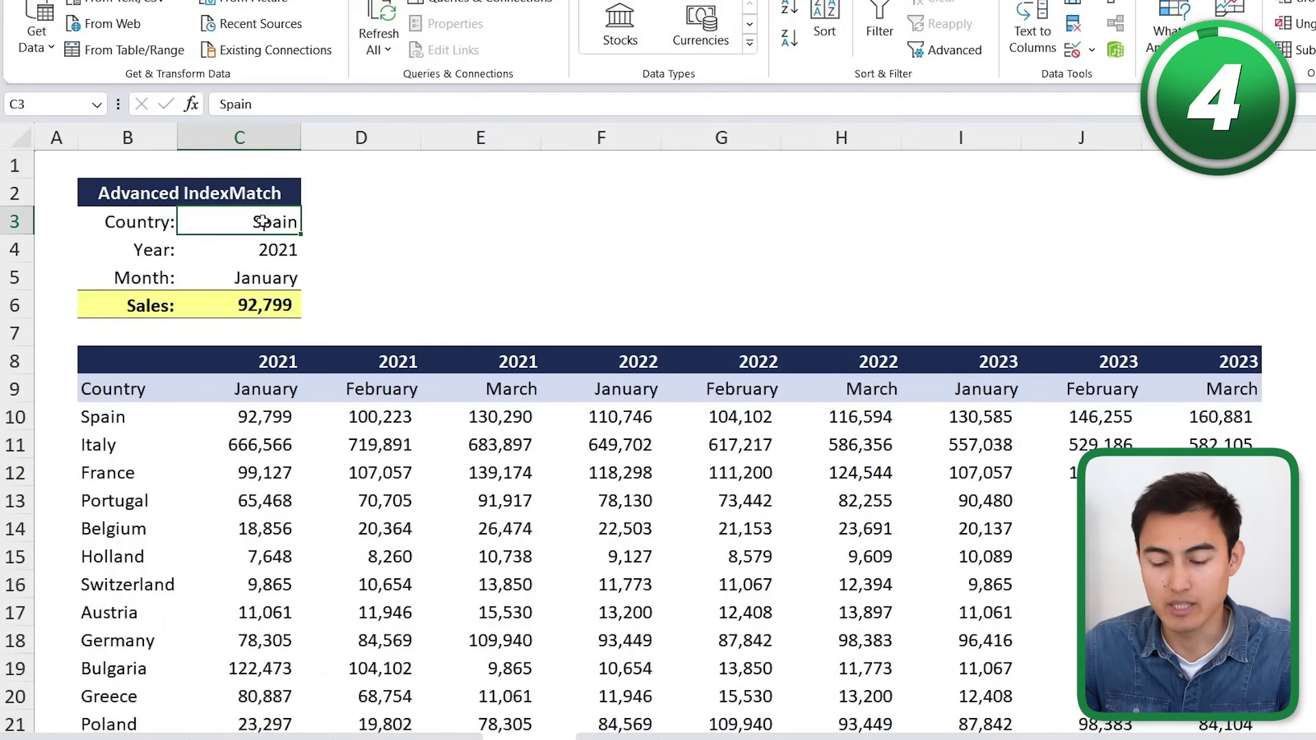
{"action": "type", "text": "Italy"}
{"action": "key", "text": "Return"}
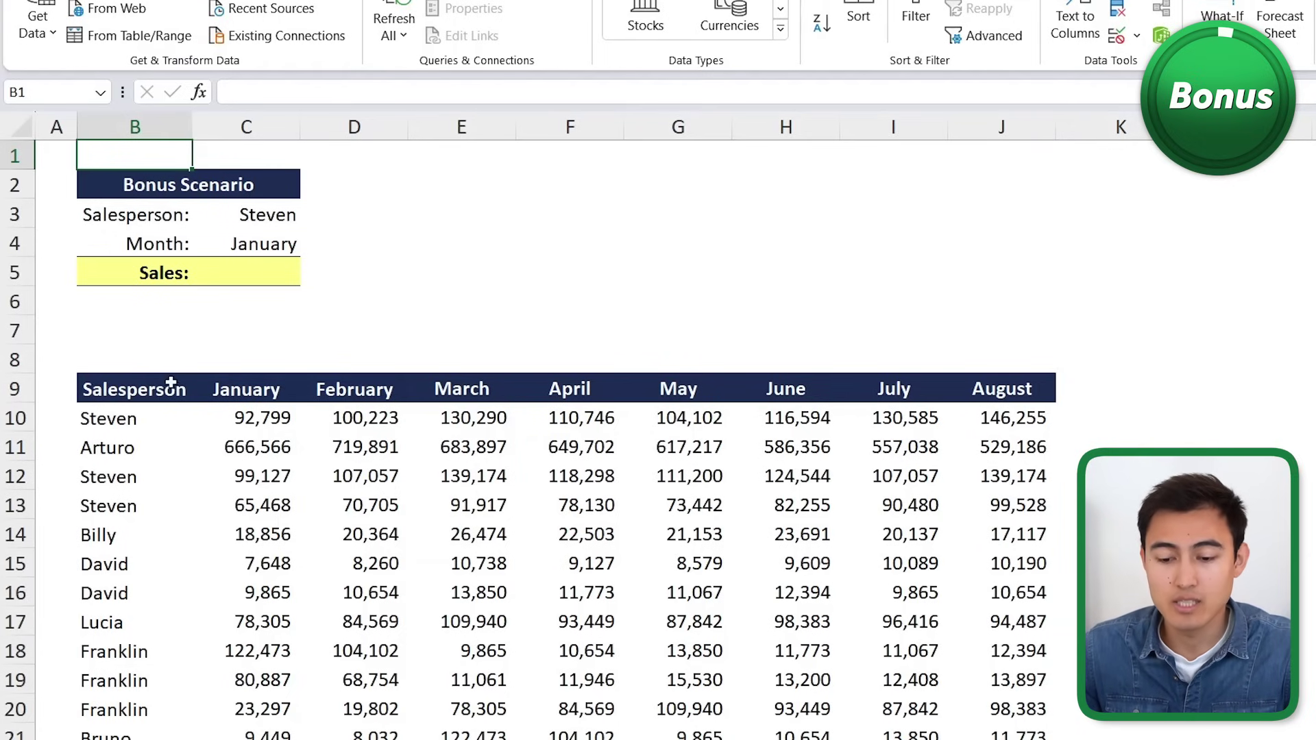
{"action": "scroll", "coordinate": [151, 442], "scroll_direction": "down", "scroll_amount": 2}
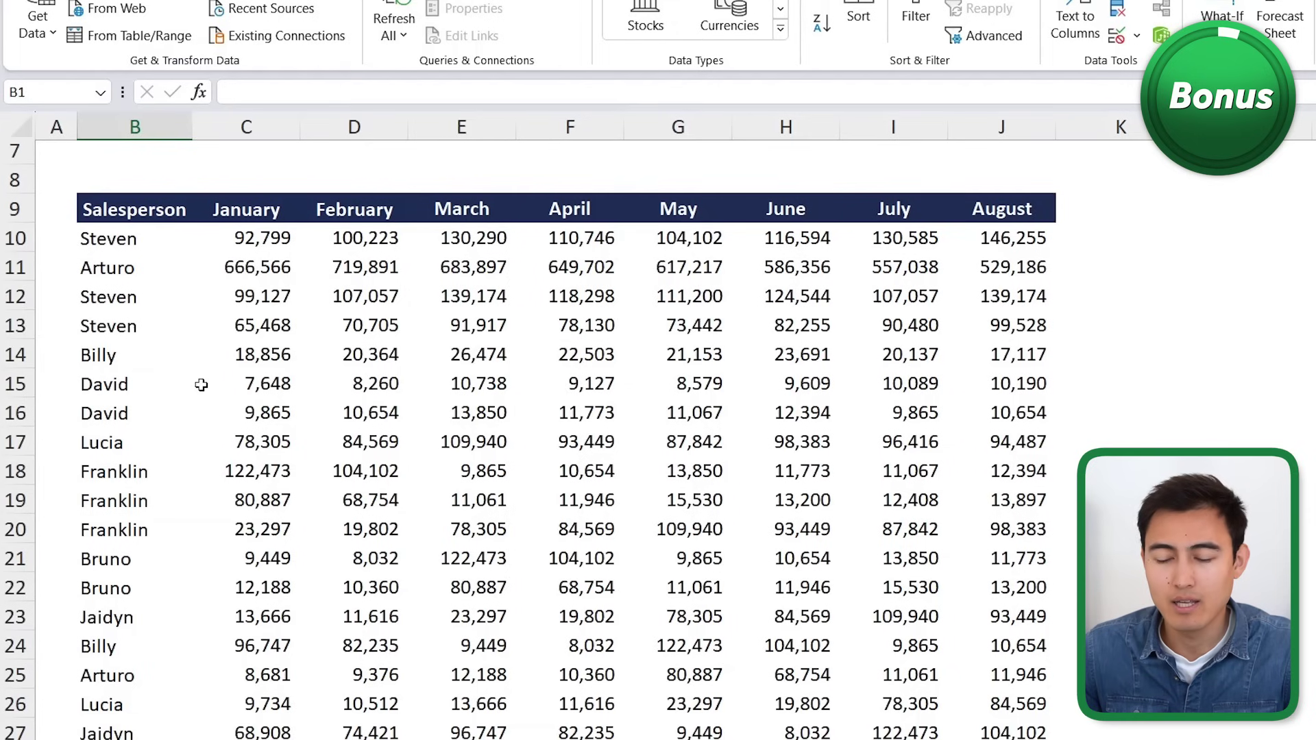
{"action": "scroll", "coordinate": [270, 294], "scroll_direction": "up", "scroll_amount": 2}
{"action": "left_click", "coordinate": [140, 401]}
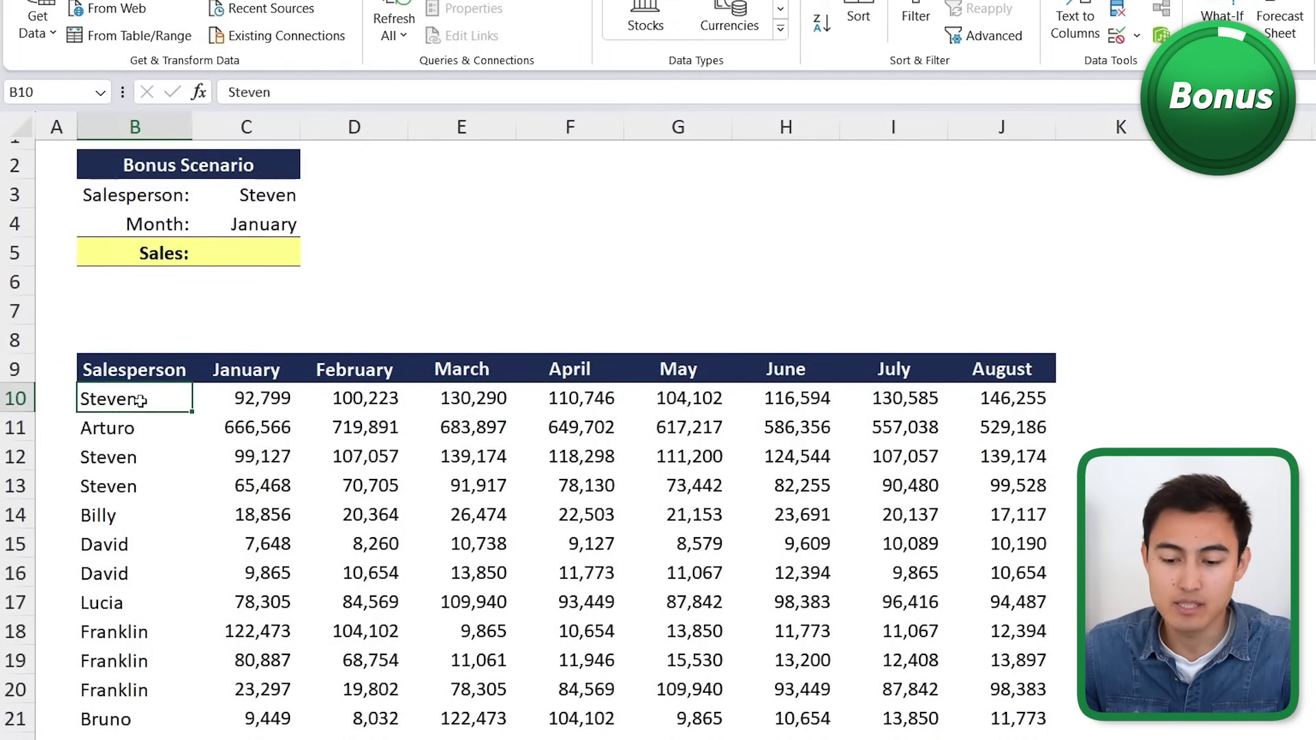
{"action": "key", "text": "Down"}
{"action": "key", "text": "Down"}
{"action": "key", "text": "Up"}
{"action": "key", "text": "Up"}
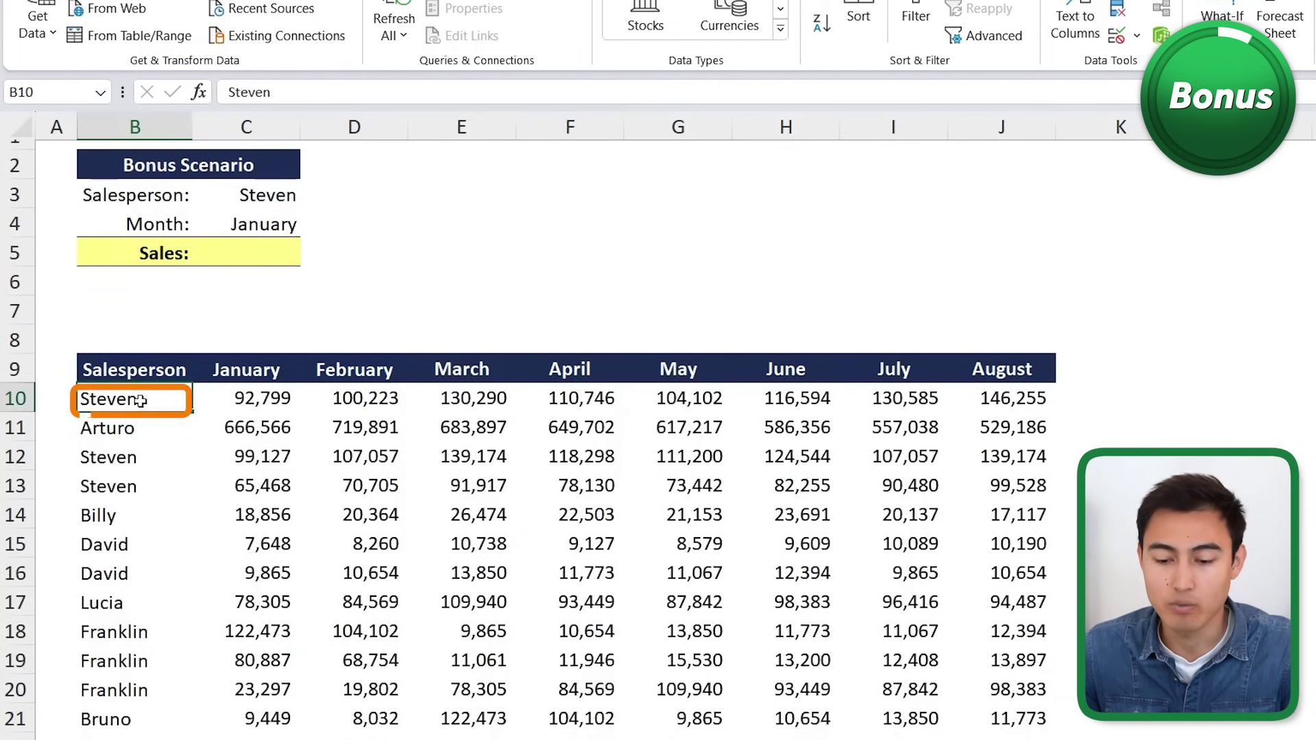
{"action": "key", "text": "Down"}
{"action": "key", "text": "Down"}
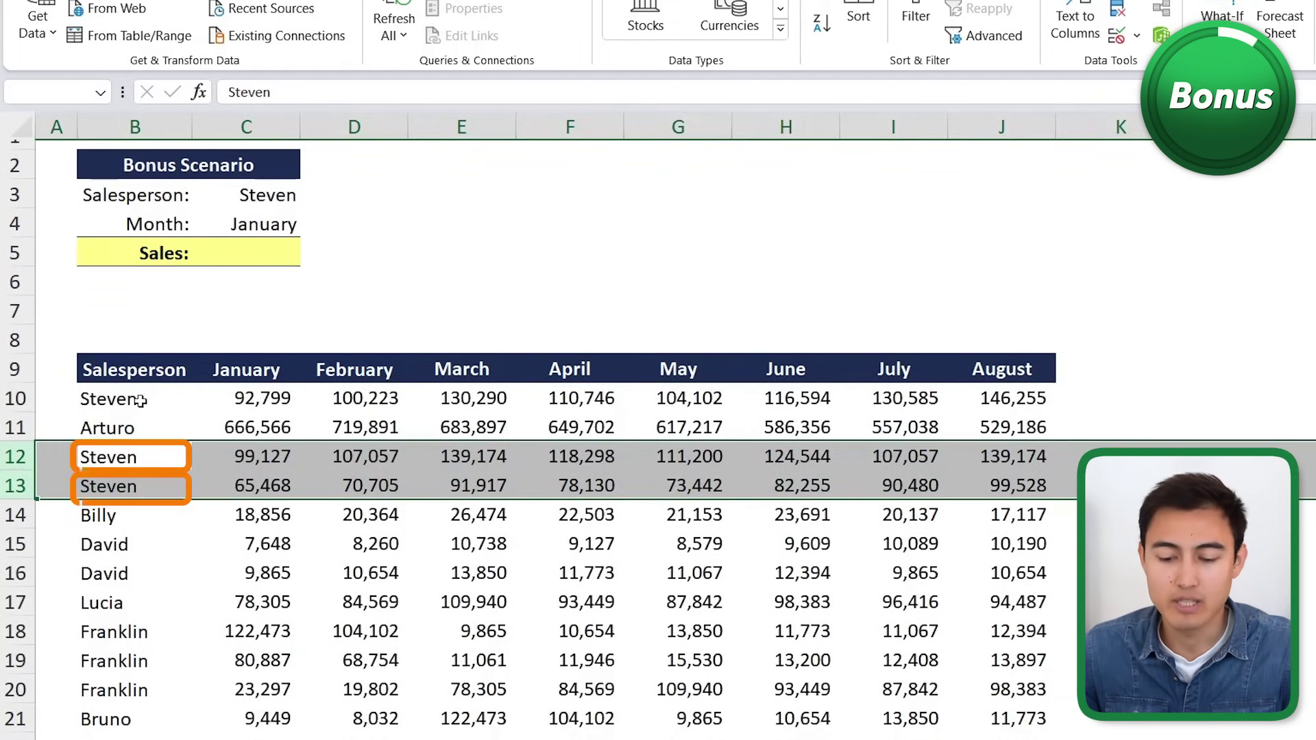
{"action": "scroll", "coordinate": [140, 401], "scroll_direction": "up", "scroll_amount": 1}
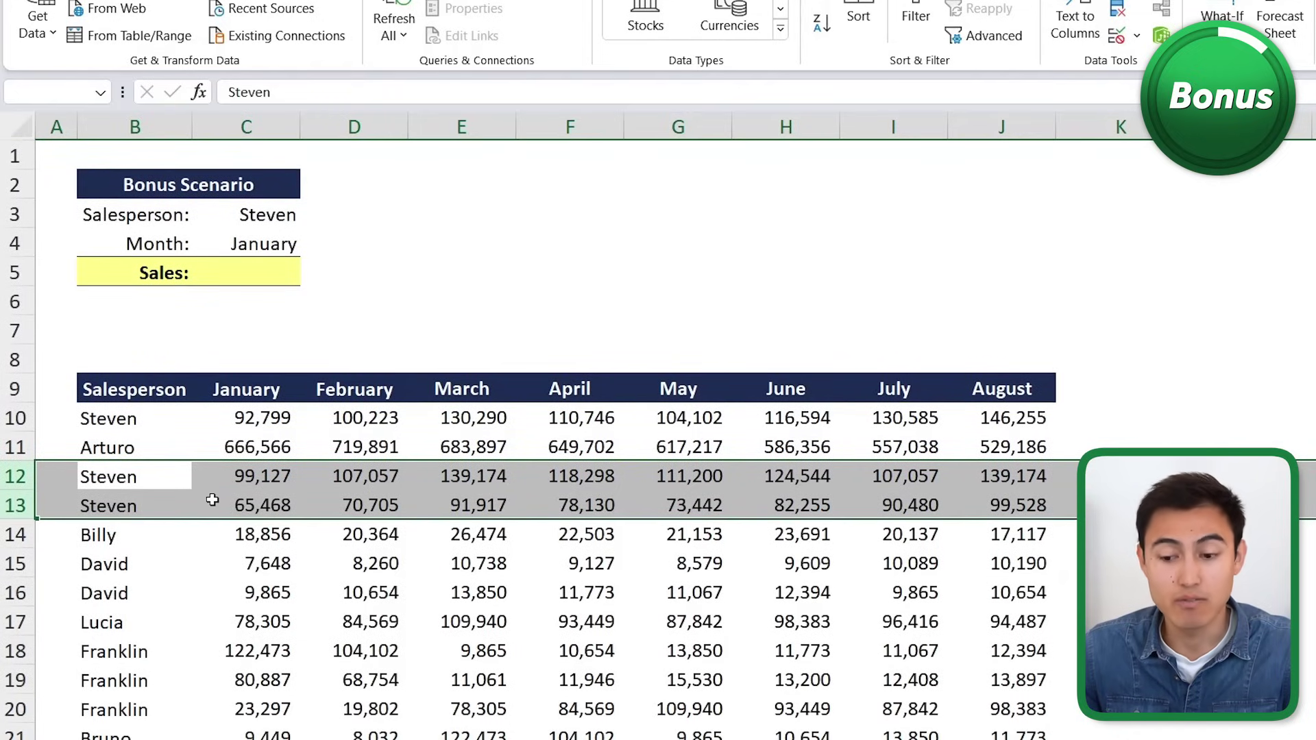
{"action": "left_click", "coordinate": [270, 263]}
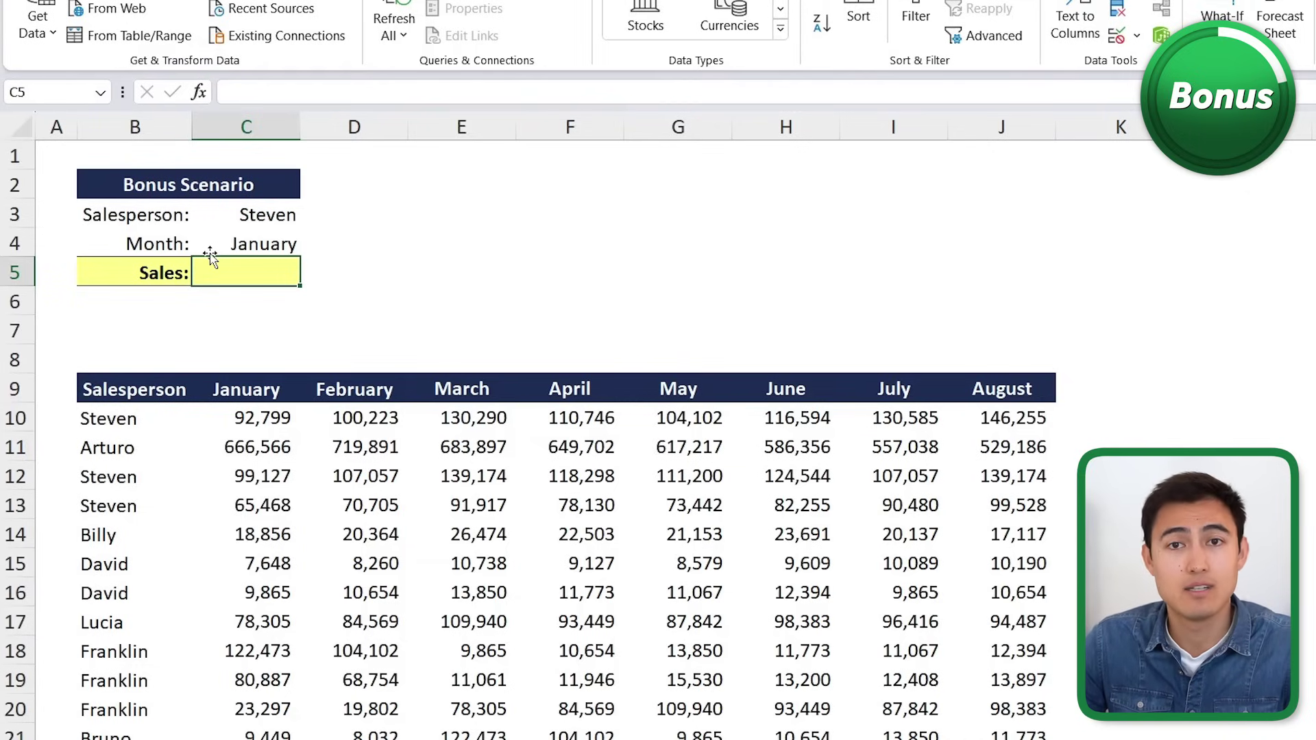
Start =FILTER in C5 with the sales range C10:J28 as the array.
{"action": "type", "text": "=filter"}
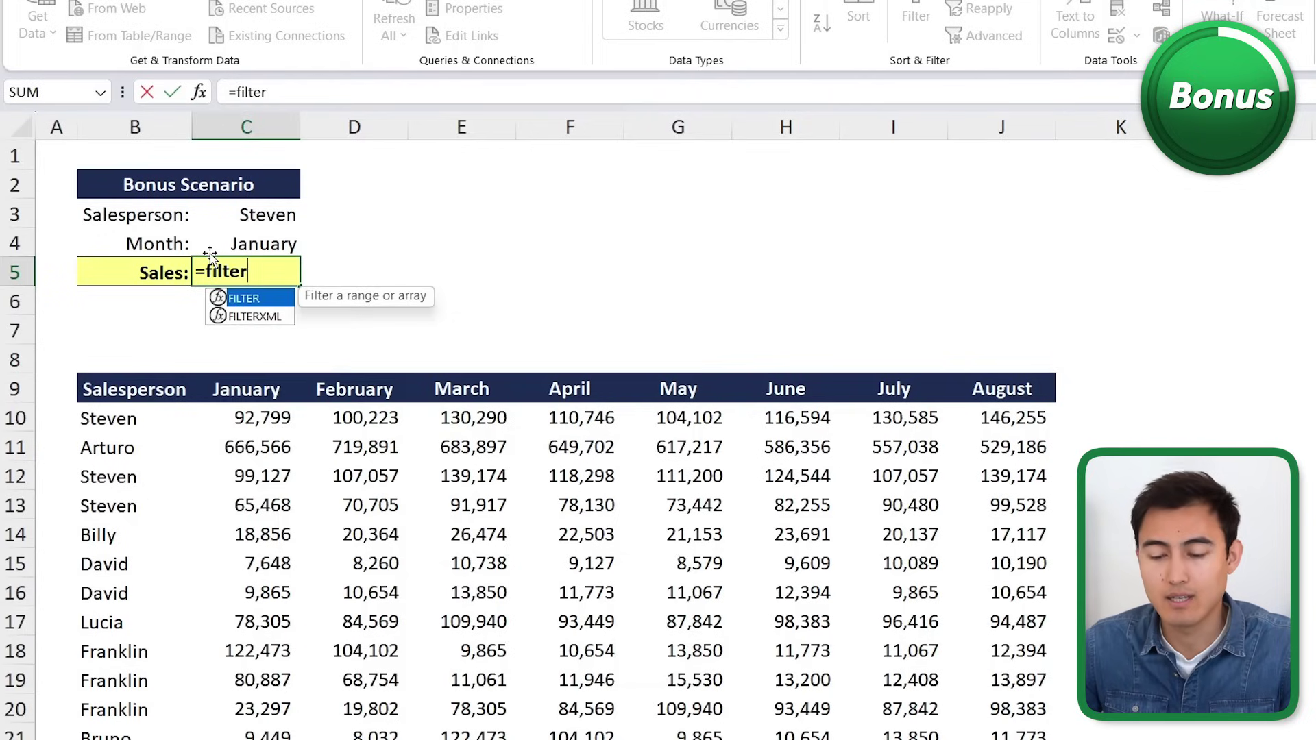
{"action": "key", "text": "Tab"}
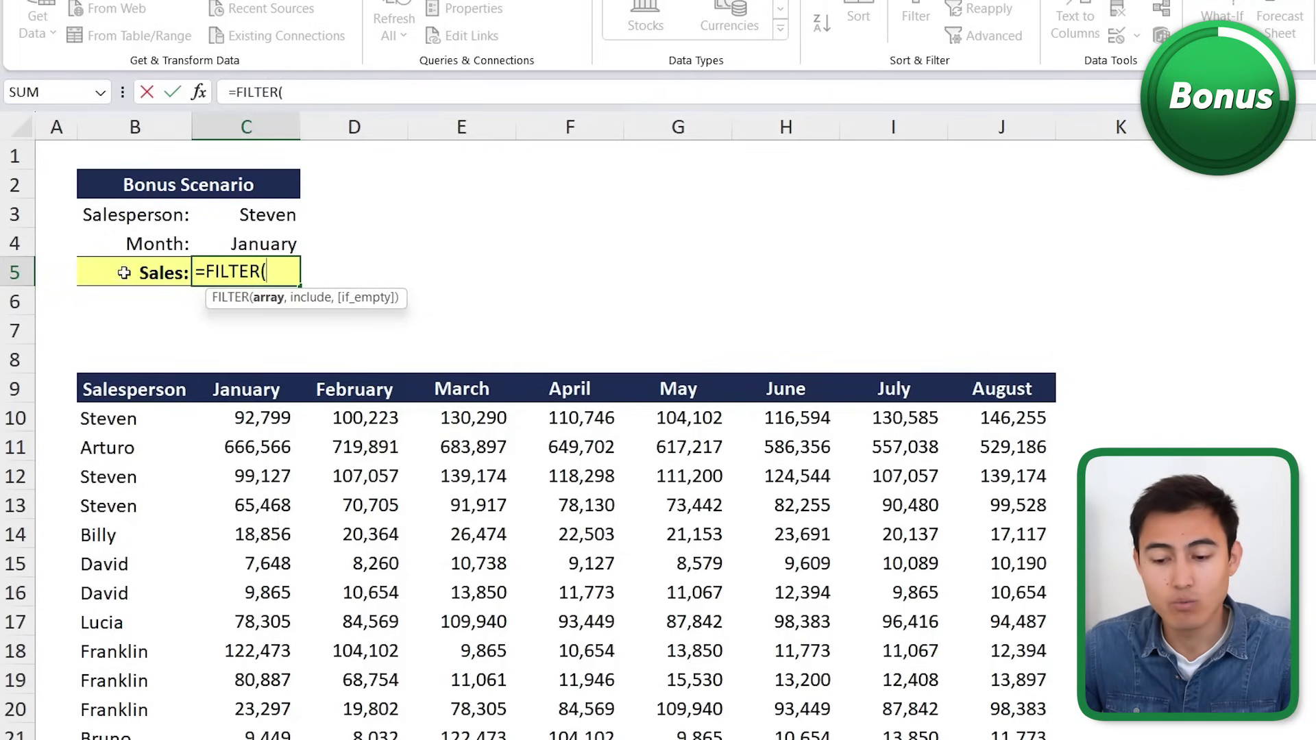
{"action": "left_click", "coordinate": [266, 426]}
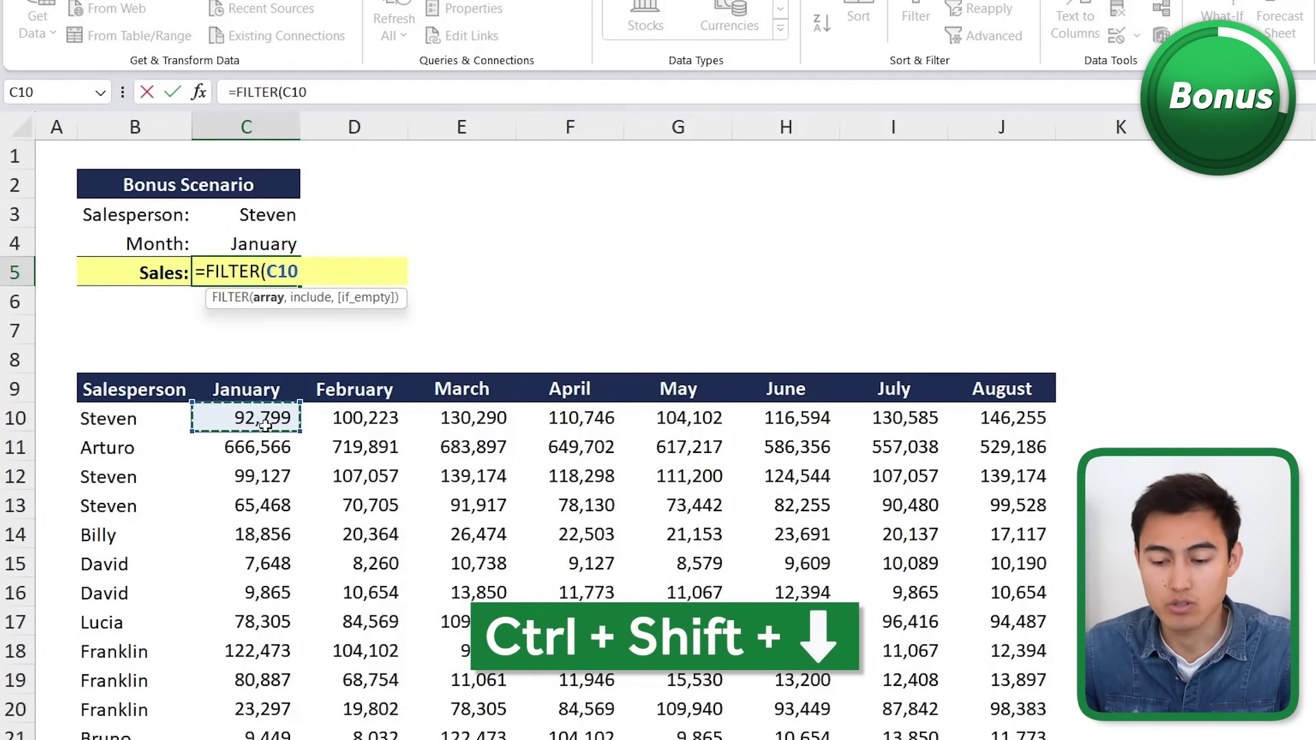
{"action": "key", "text": "ctrl+shift+Down"}
{"action": "key", "text": "ctrl+shift+Right"}
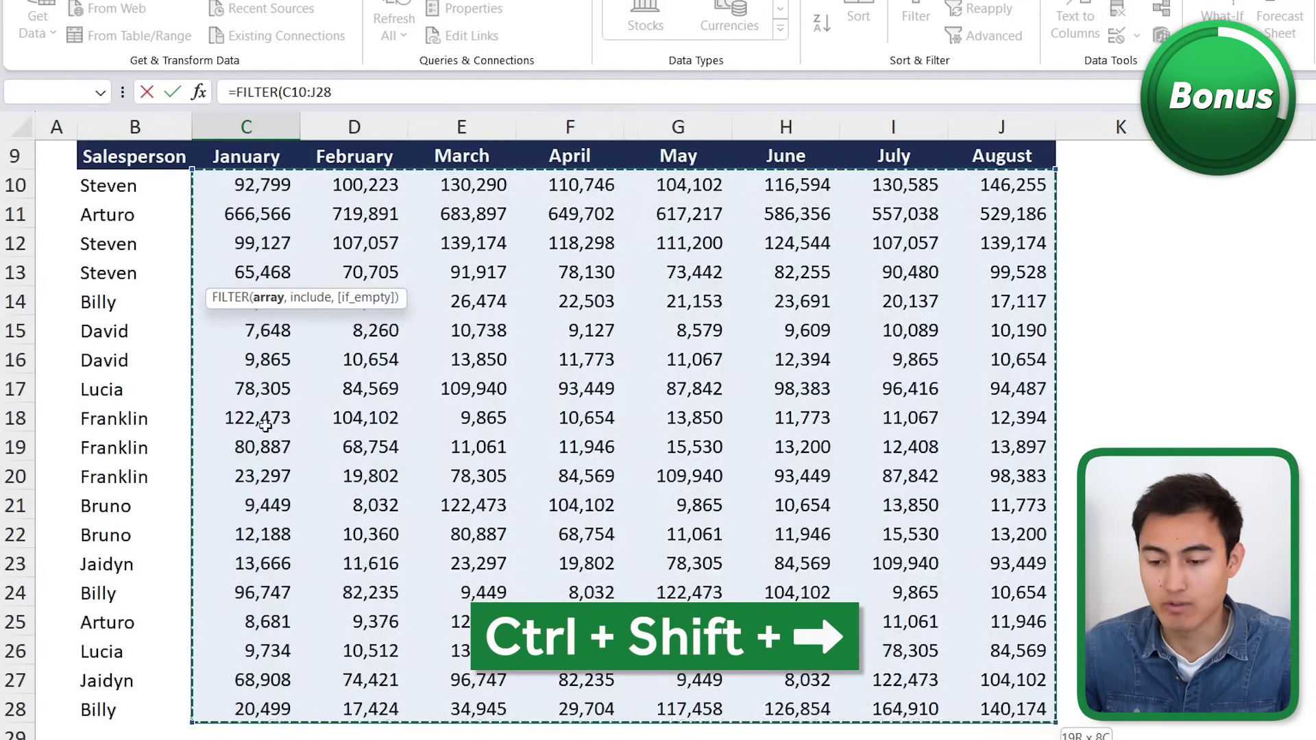
{"action": "type", "text": ","}
Add the condition B10:B28=C3 to spill Steven's rows, then select B10:J10 to compare.
{"action": "scroll", "coordinate": [266, 426], "scroll_direction": "up", "scroll_amount": 3}
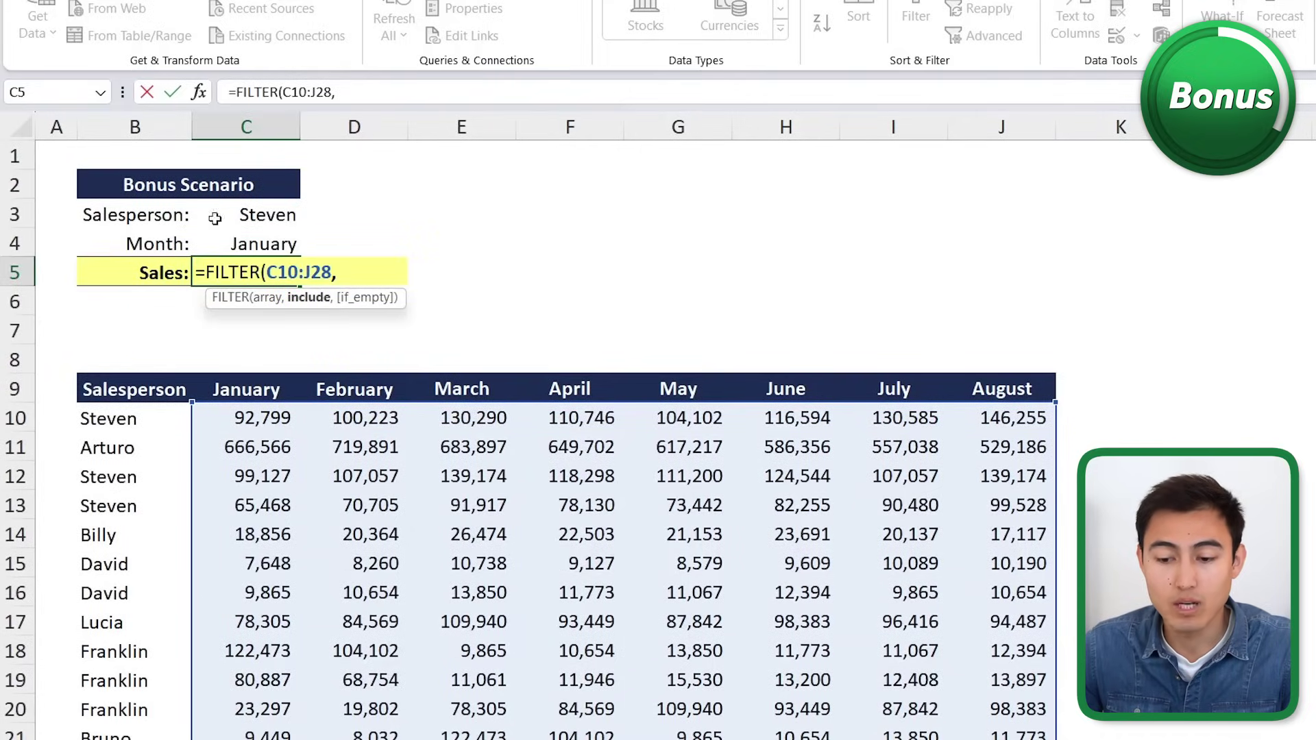
{"action": "left_click", "coordinate": [148, 420]}
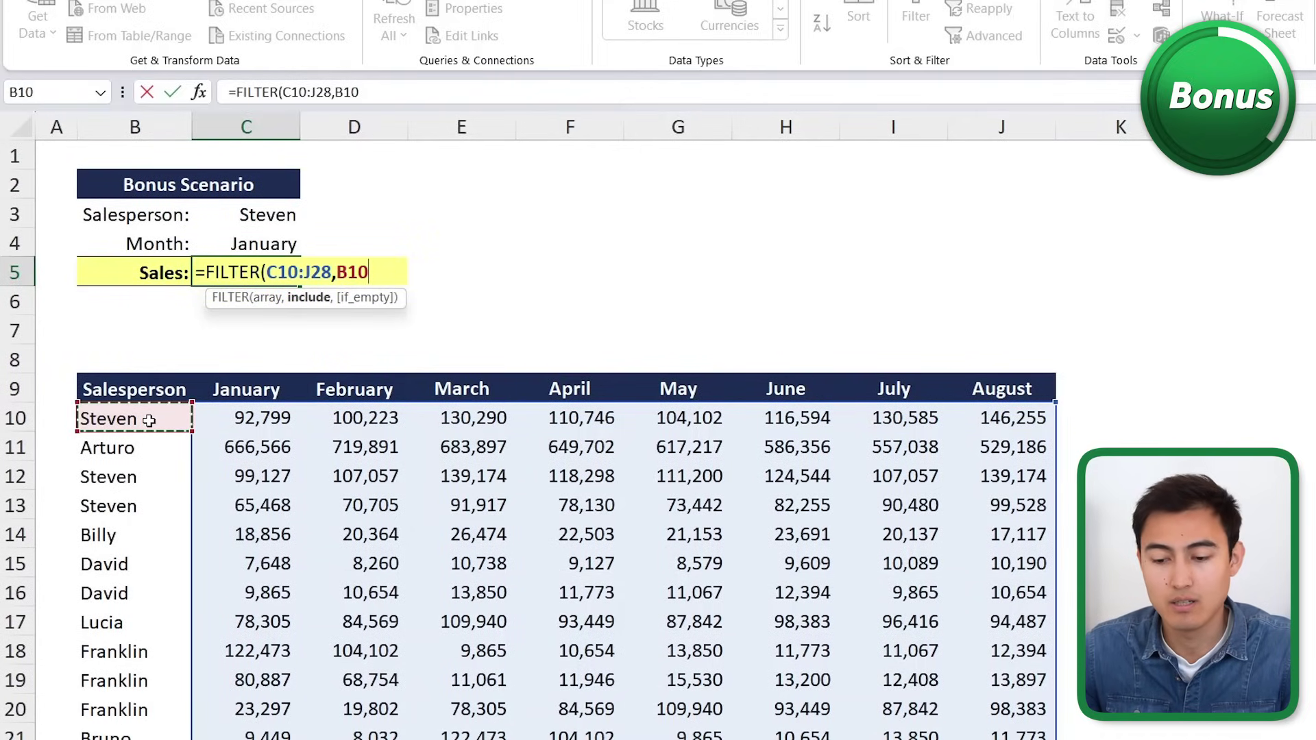
{"action": "key", "text": "ctrl+shift+Down"}
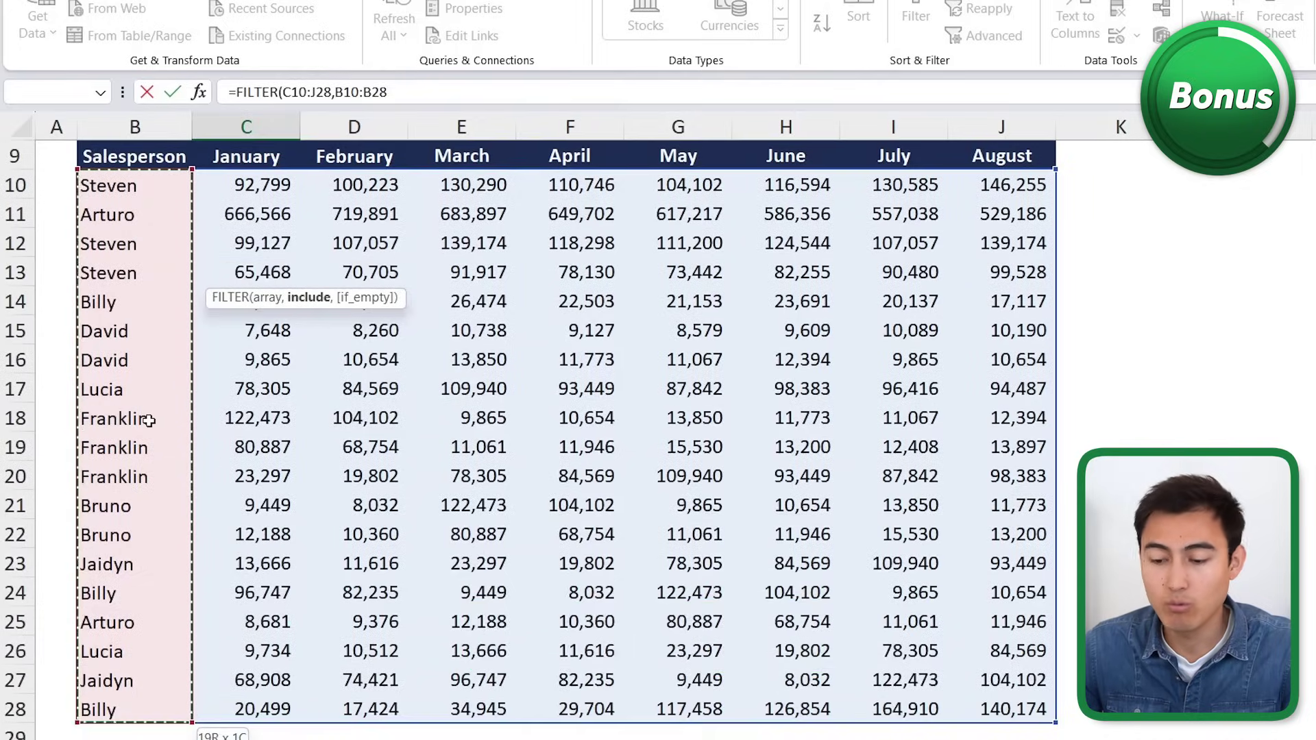
{"action": "scroll", "coordinate": [148, 420], "scroll_direction": "up", "scroll_amount": 3}
{"action": "type", "text": "="}
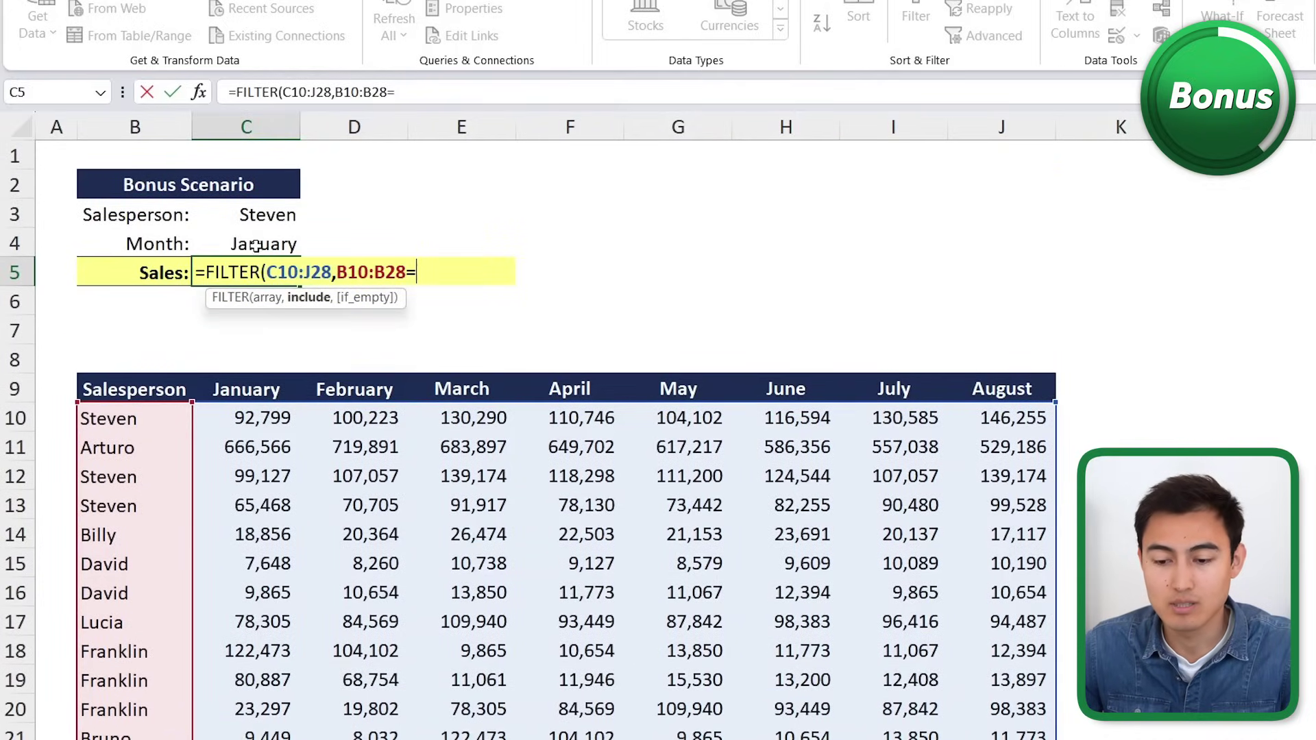
{"action": "left_click", "coordinate": [269, 213]}
{"action": "type", "text": ")"}
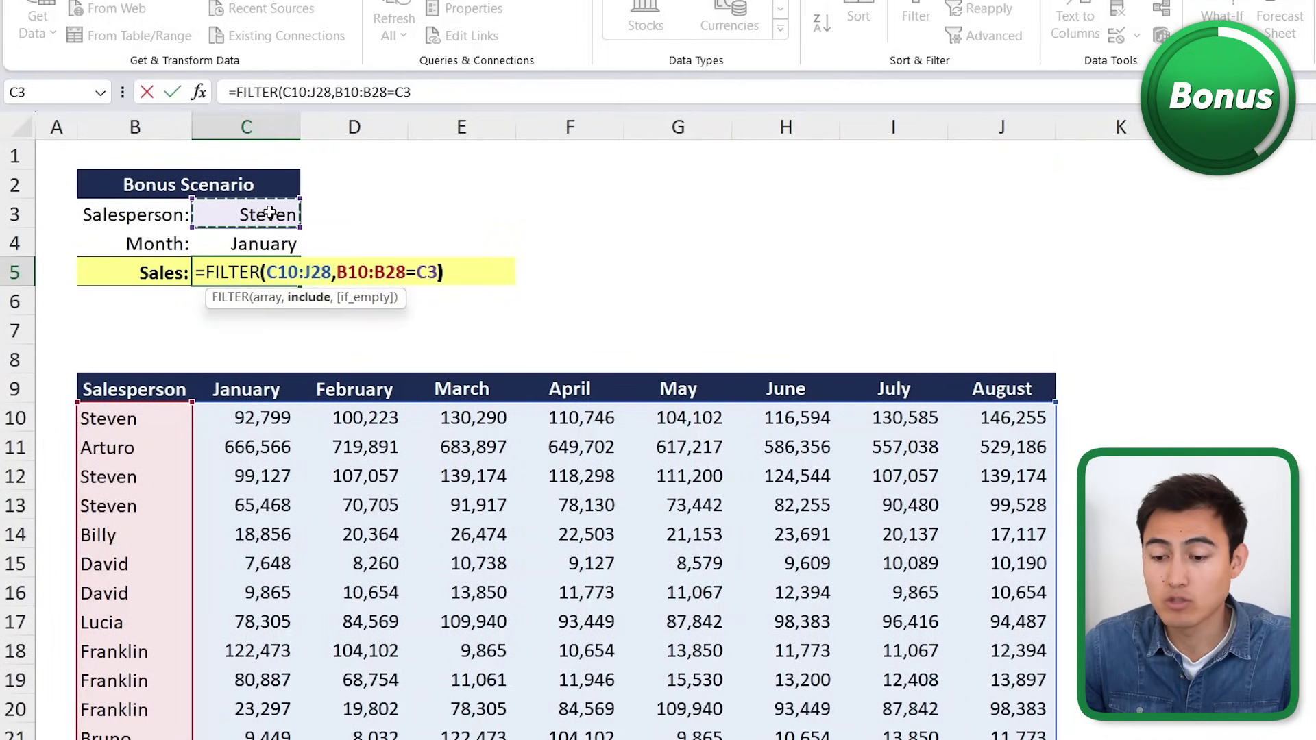
{"action": "key", "text": "Return"}
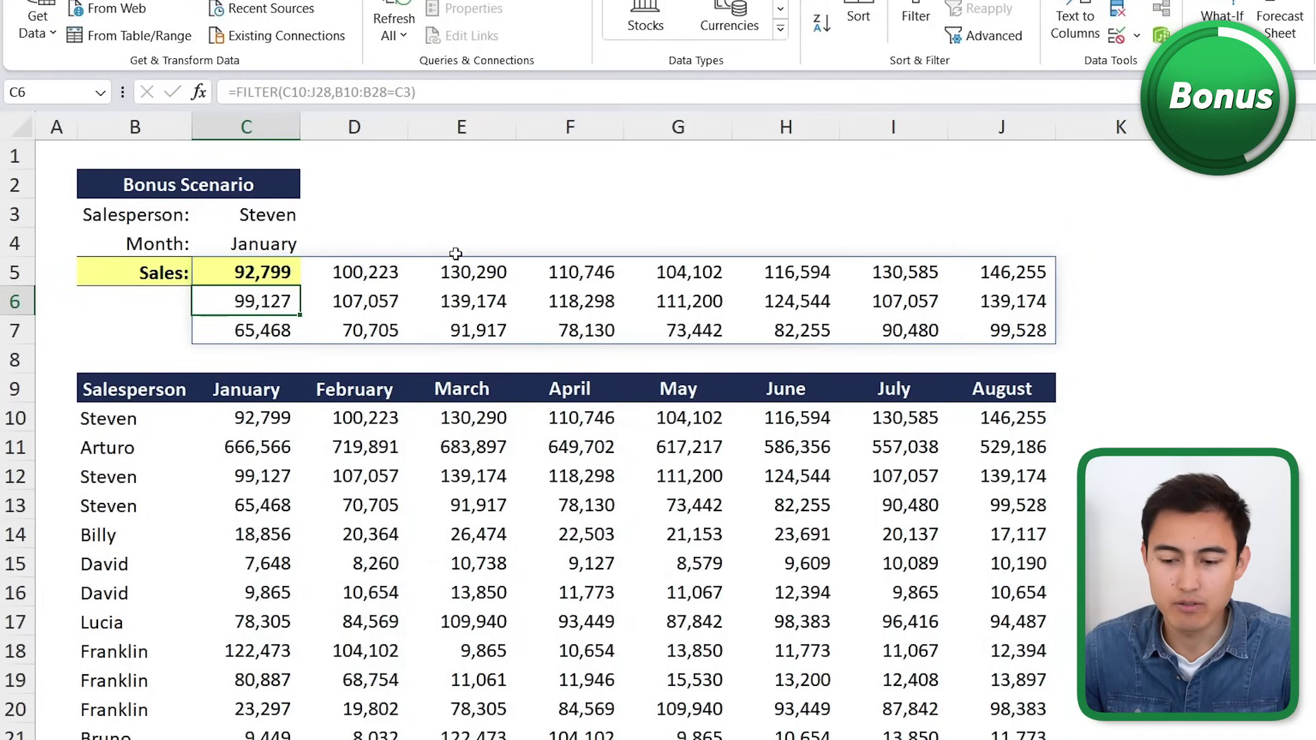
{"action": "left_click", "coordinate": [104, 423]}
{"action": "key", "text": "ctrl+shift+Right"}
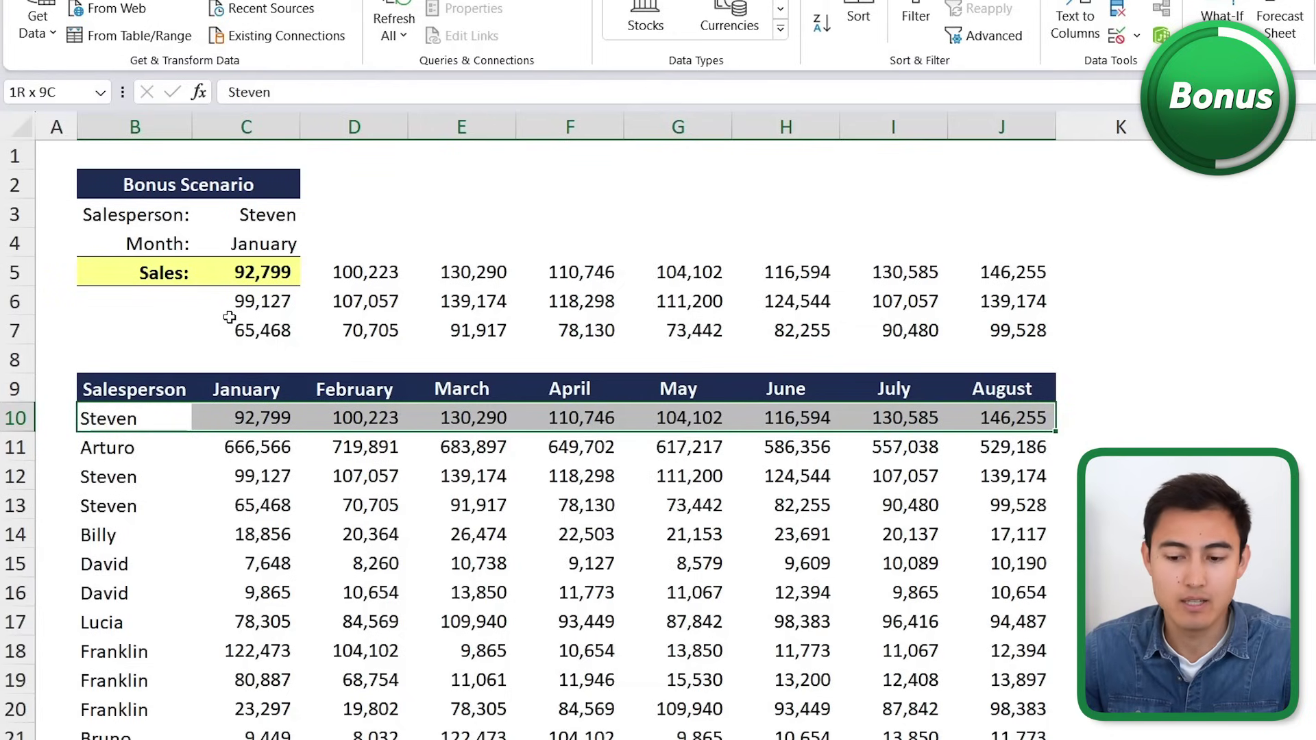
Wrap the formula in an outer FILTER with C9:J9=C4, leaving January sales 92,799, 99,127, 65,468.
{"action": "left_click", "coordinate": [234, 275]}
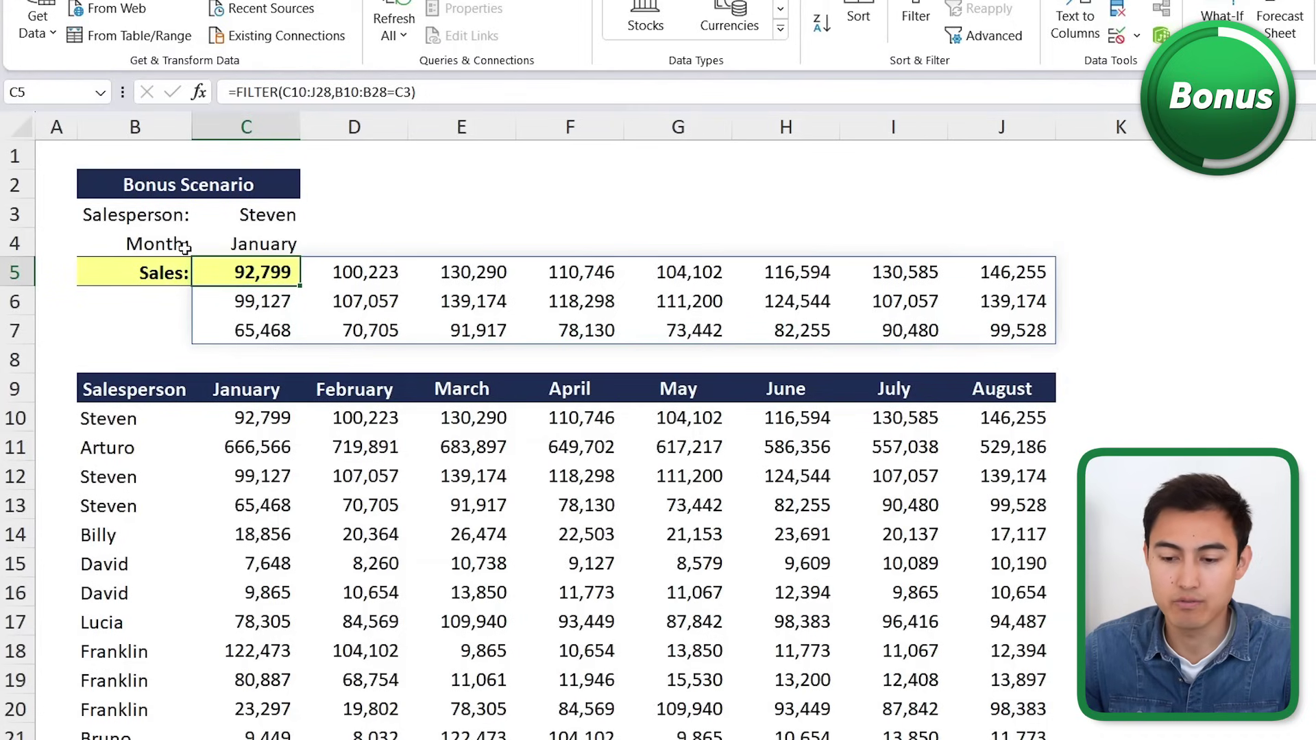
{"action": "left_click", "coordinate": [298, 95]}
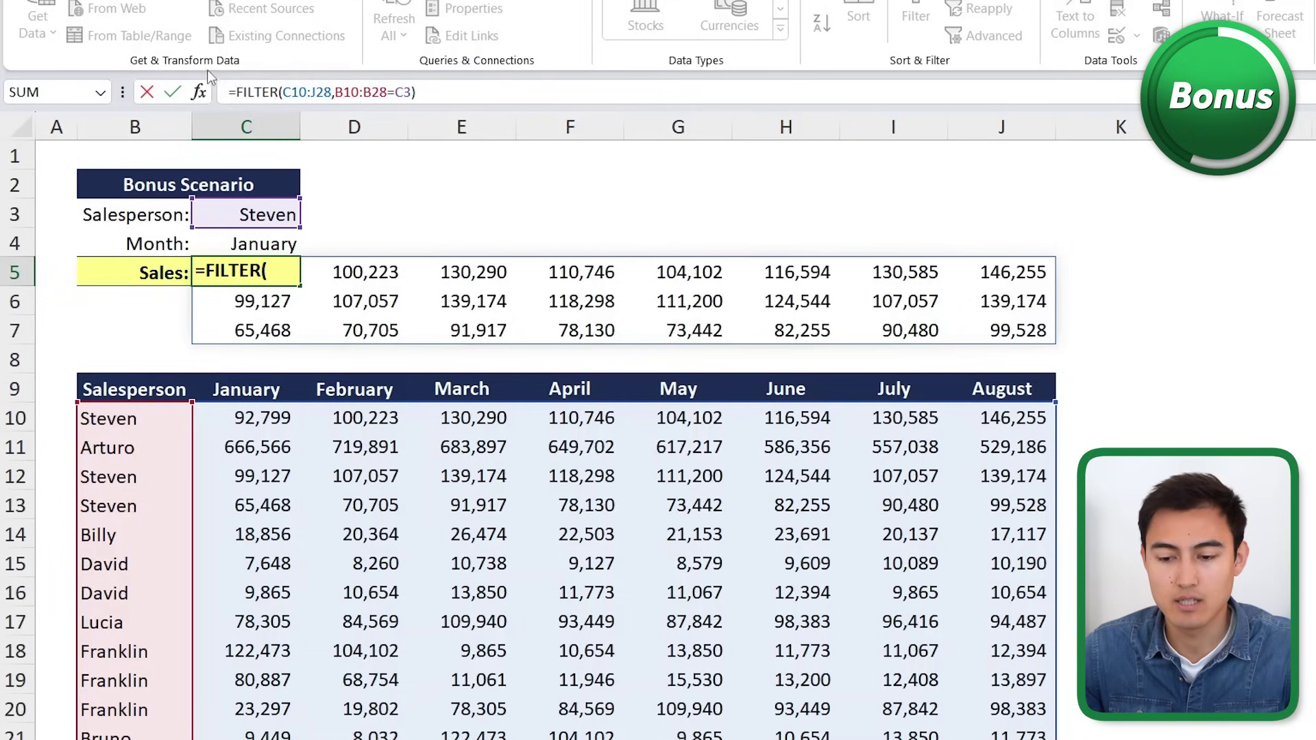
{"action": "type", "text": "fil"}
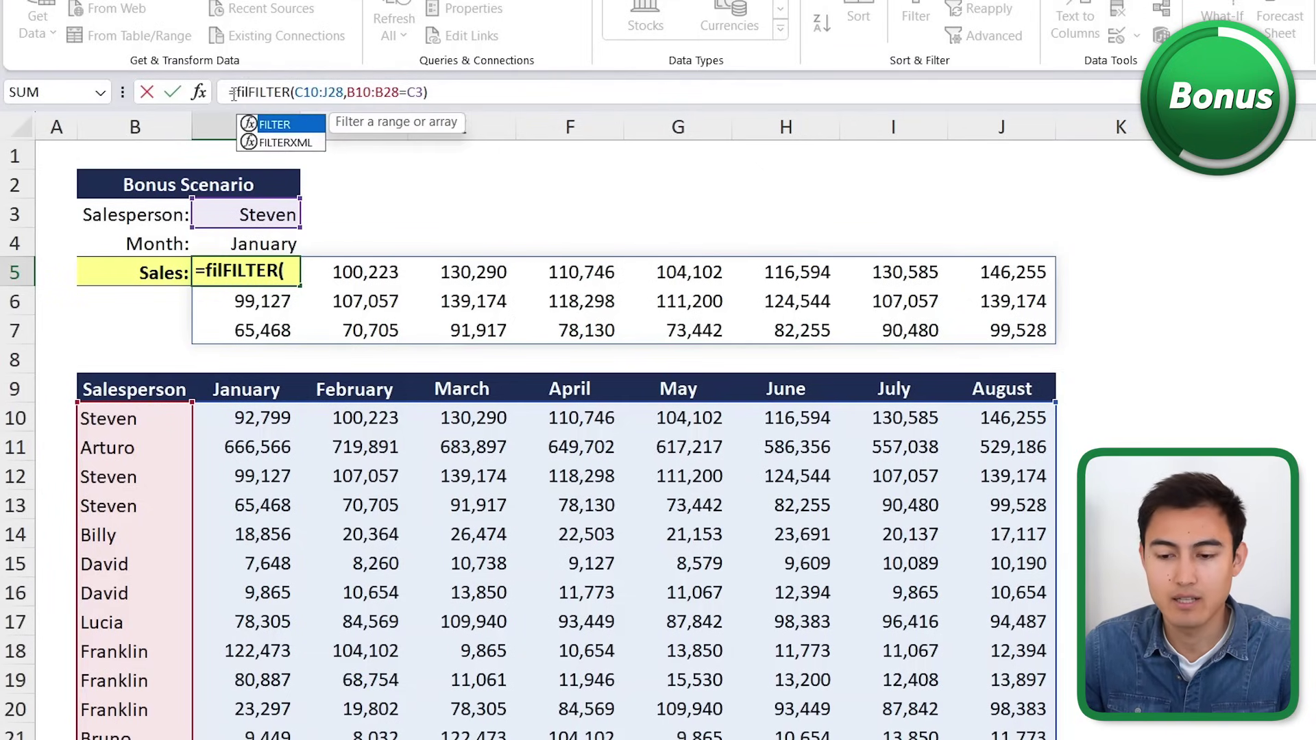
{"action": "key", "text": "Tab"}
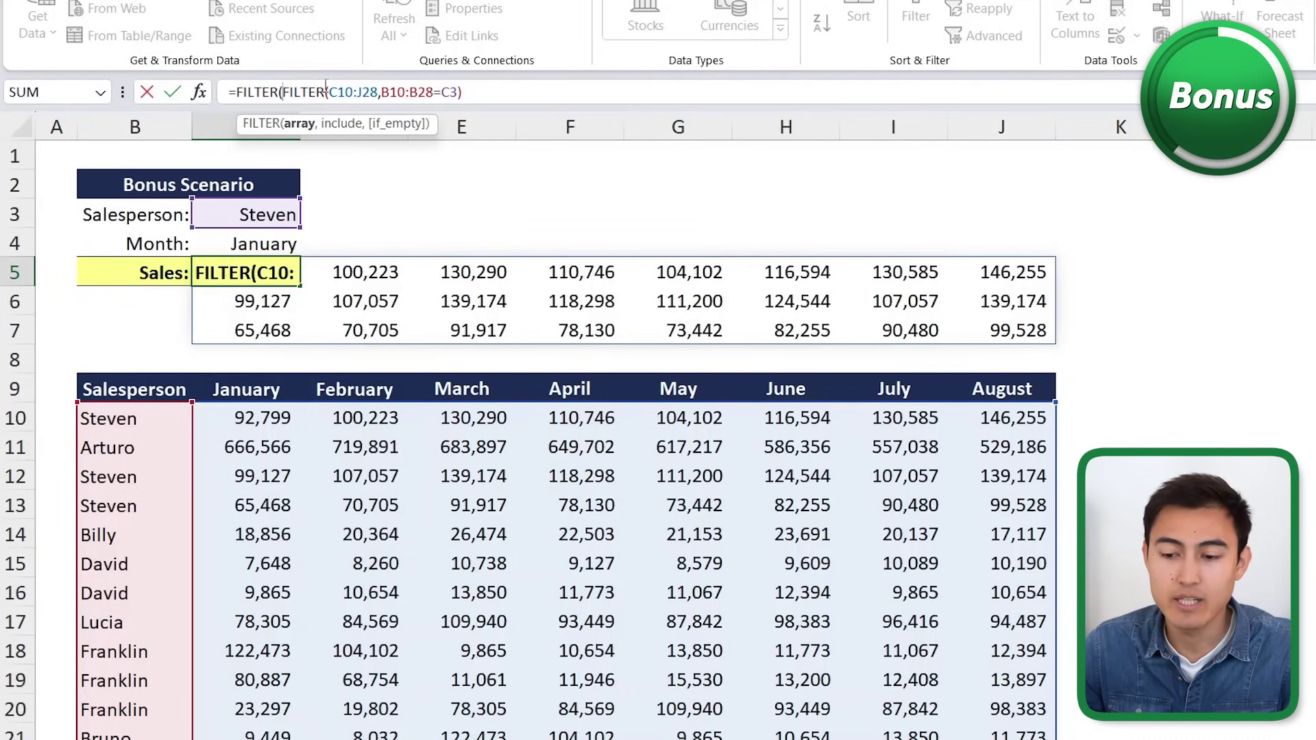
{"action": "left_click", "coordinate": [514, 87]}
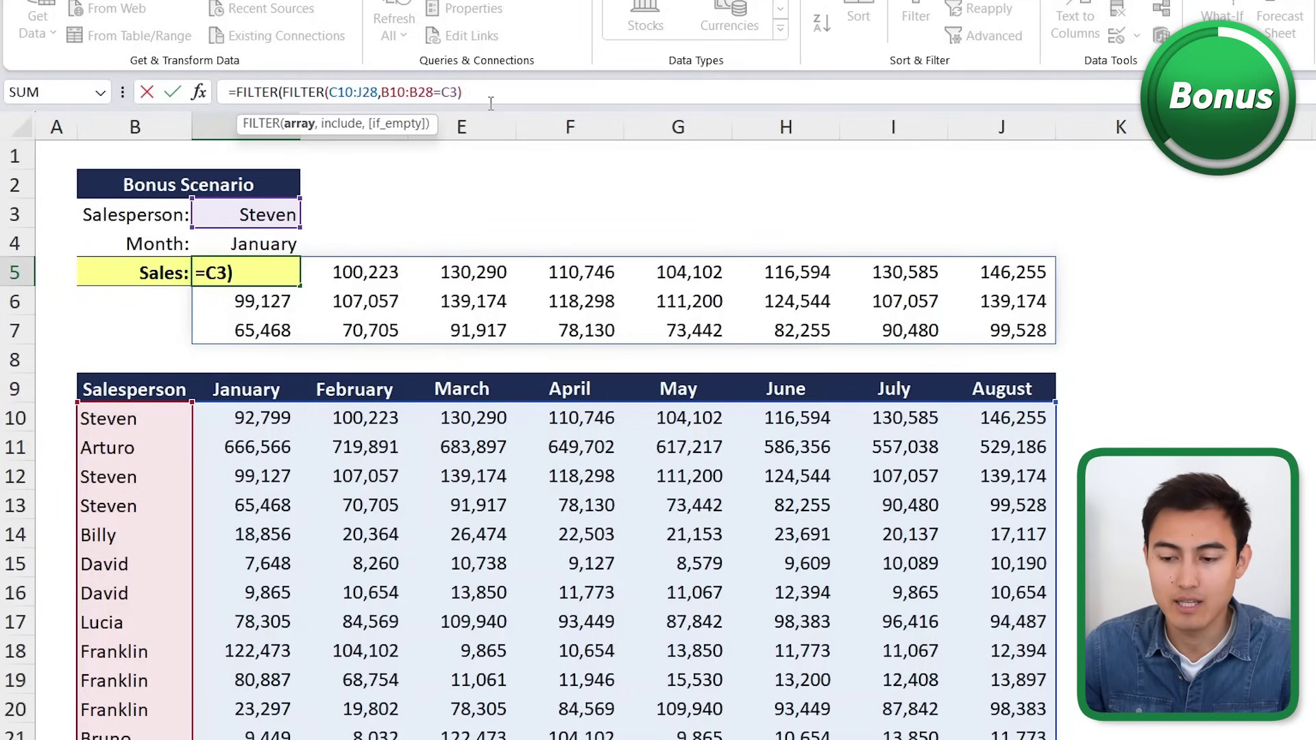
{"action": "type", "text": ","}
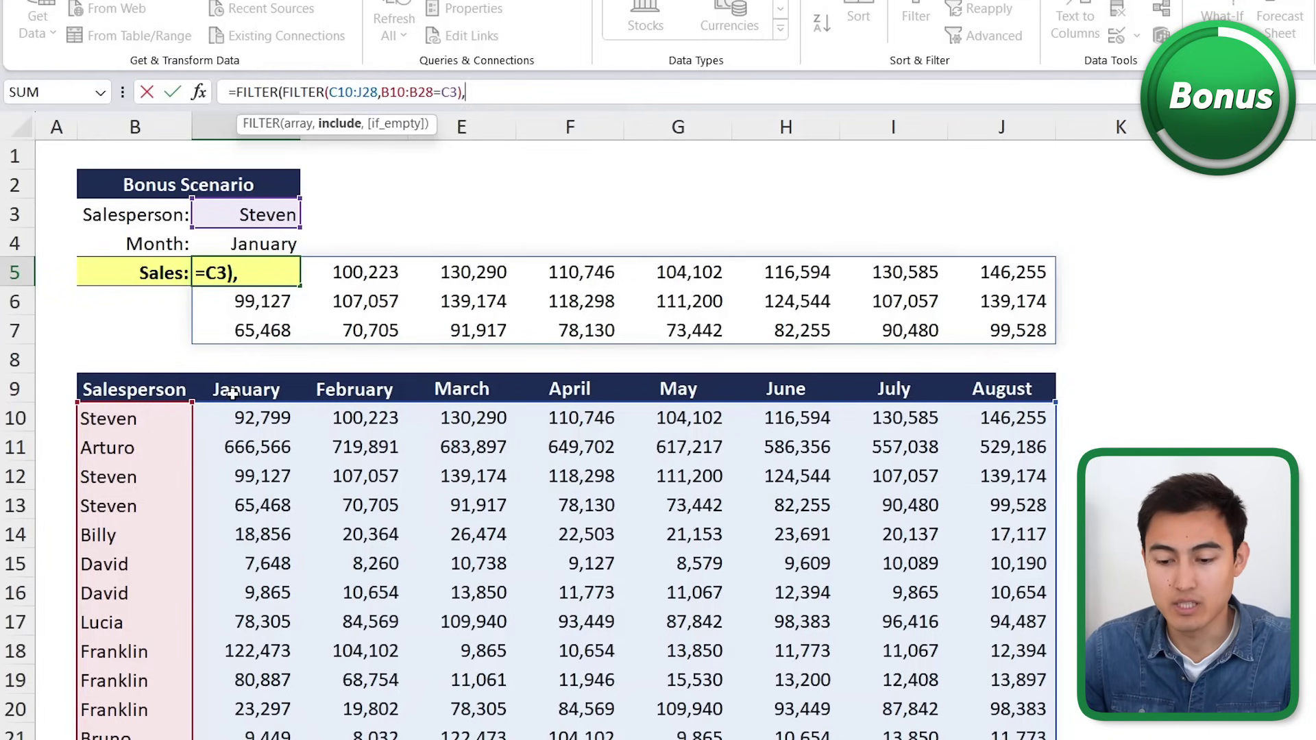
{"action": "left_click", "coordinate": [233, 392]}
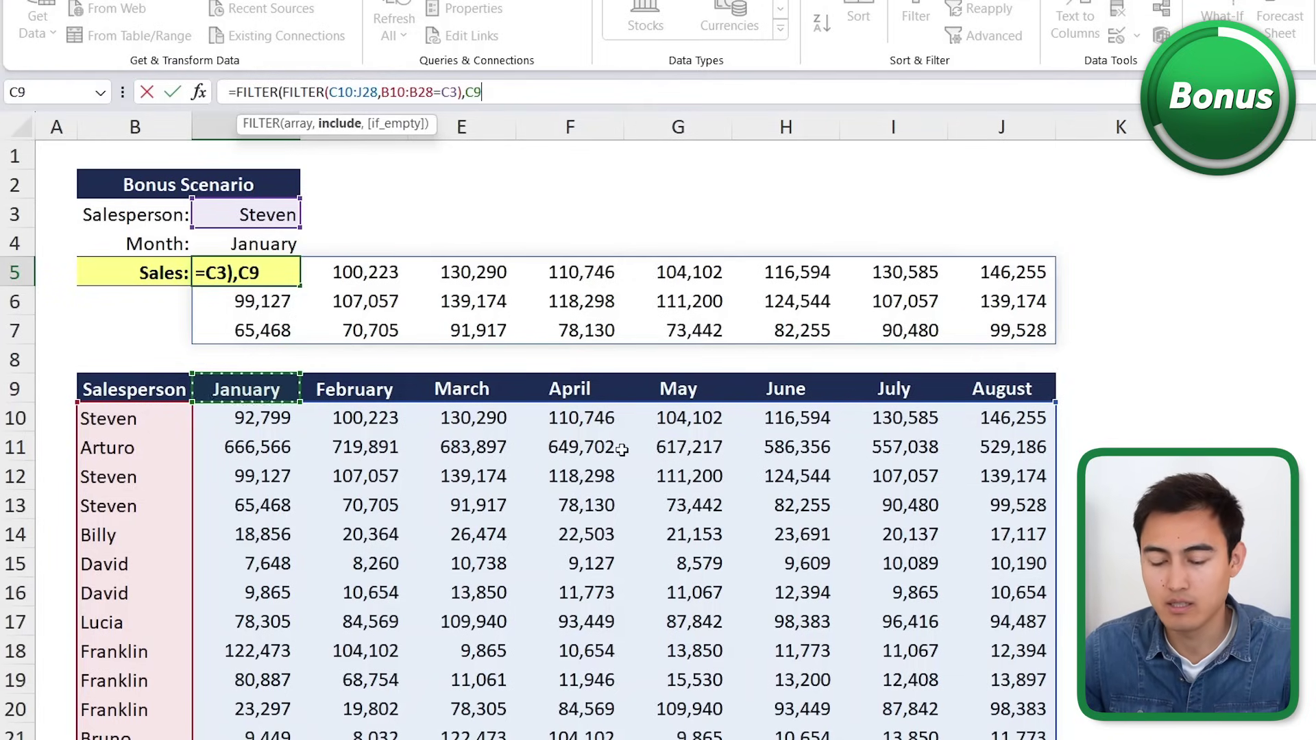
{"action": "key", "text": "ctrl+shift+Right"}
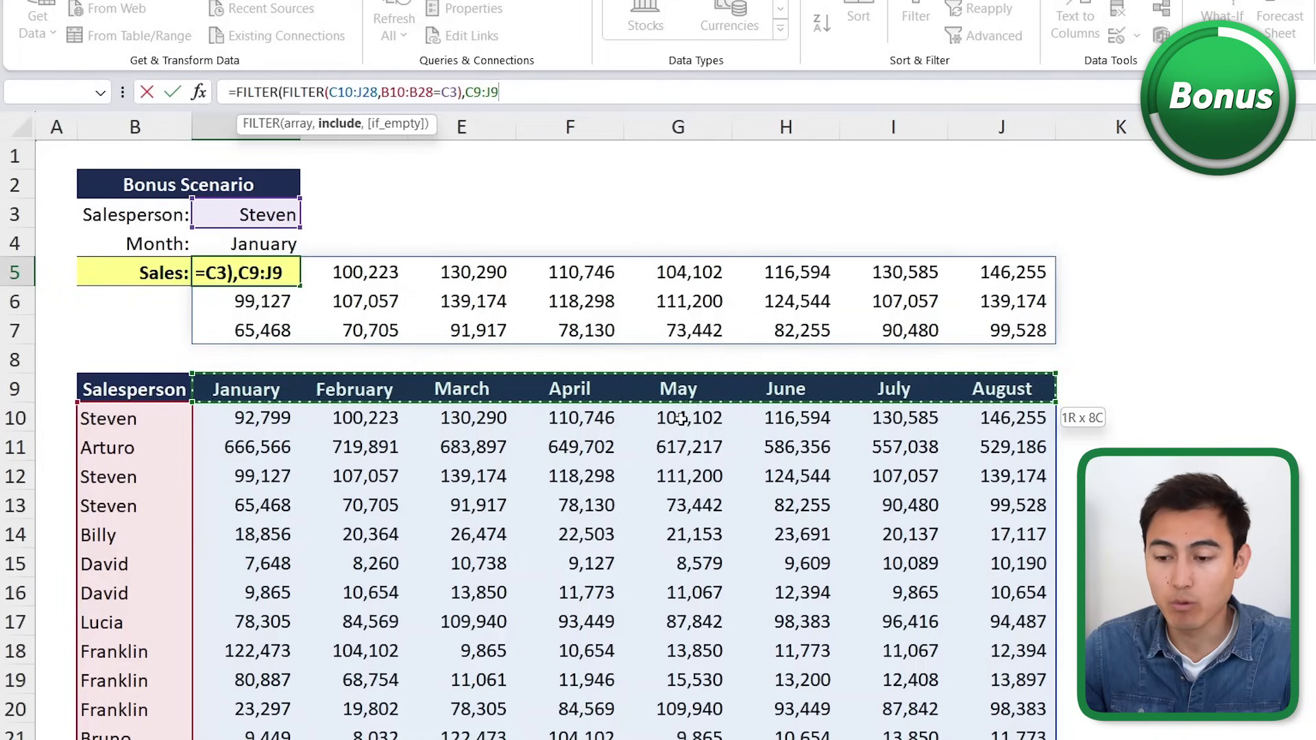
{"action": "type", "text": "="}
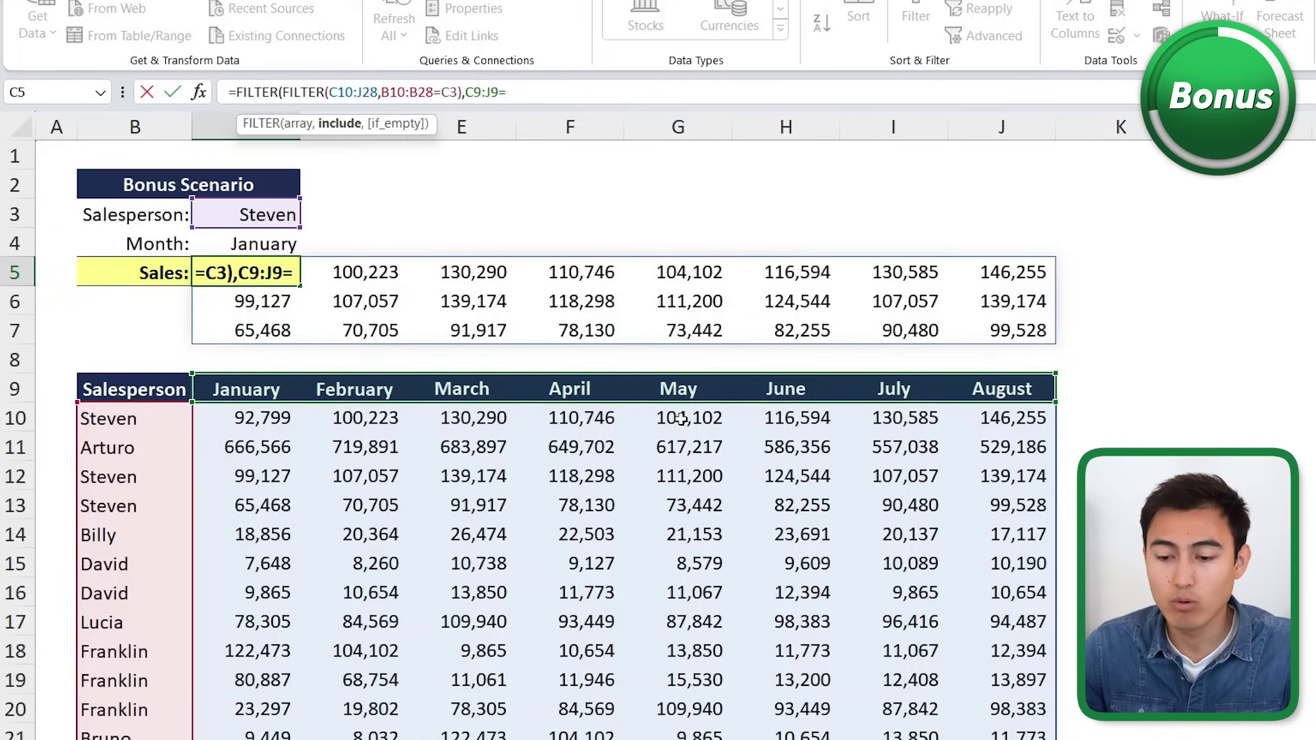
{"action": "left_click", "coordinate": [265, 237]}
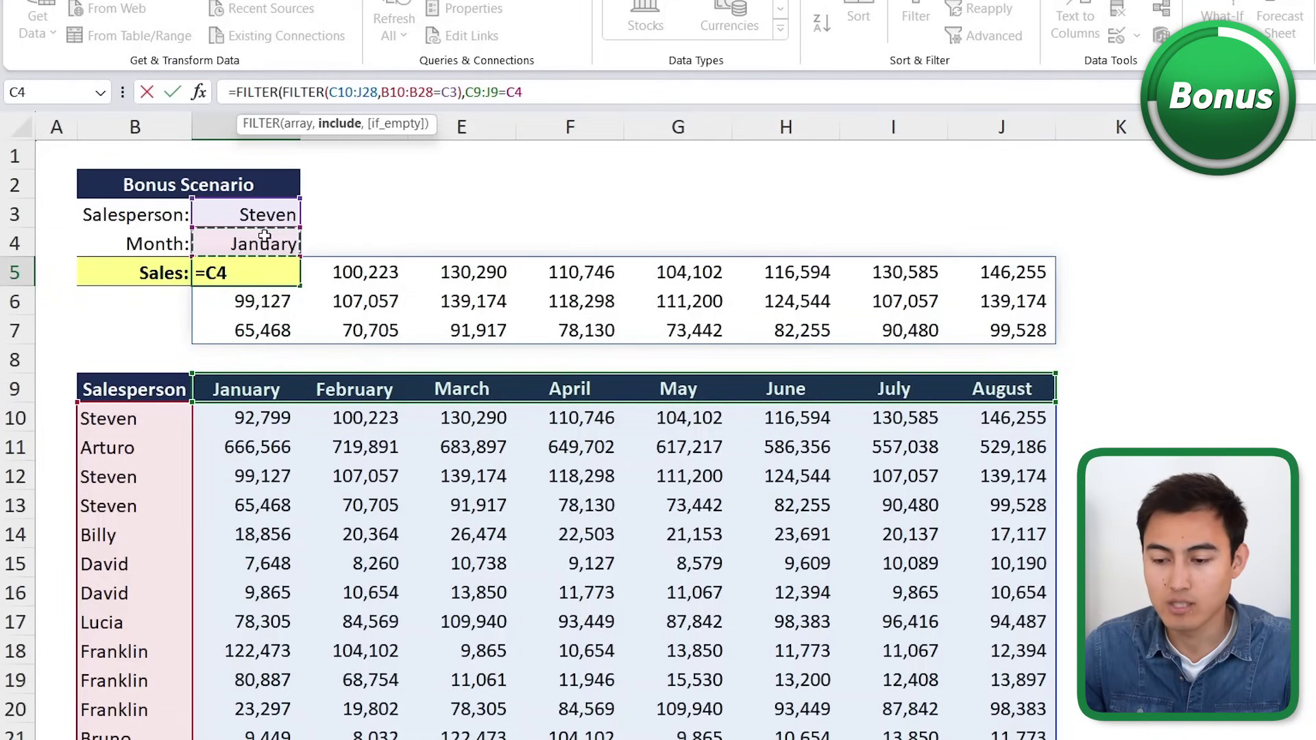
{"action": "type", "text": ")"}
{"action": "key", "text": "Return"}
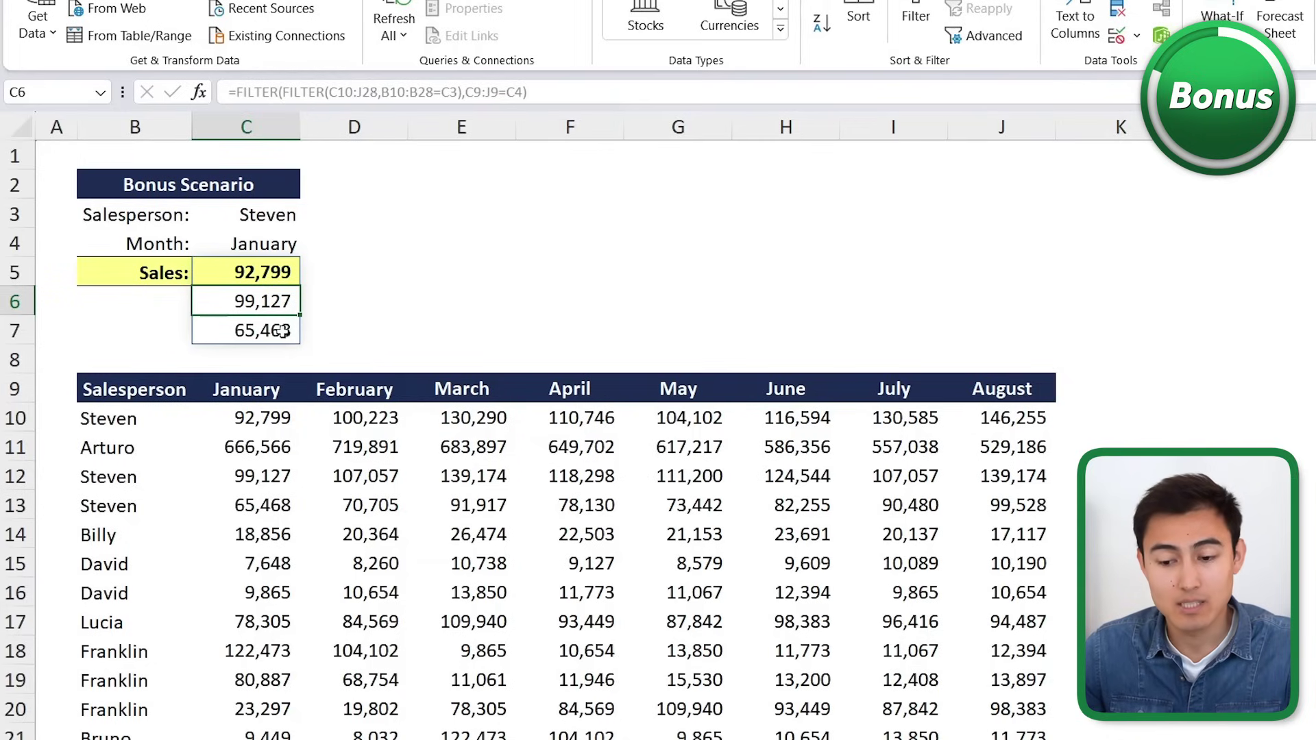
Wrap the nested FILTER formula in SUM to total Steven's January sales, 257,394.
{"action": "key", "text": "Up"}
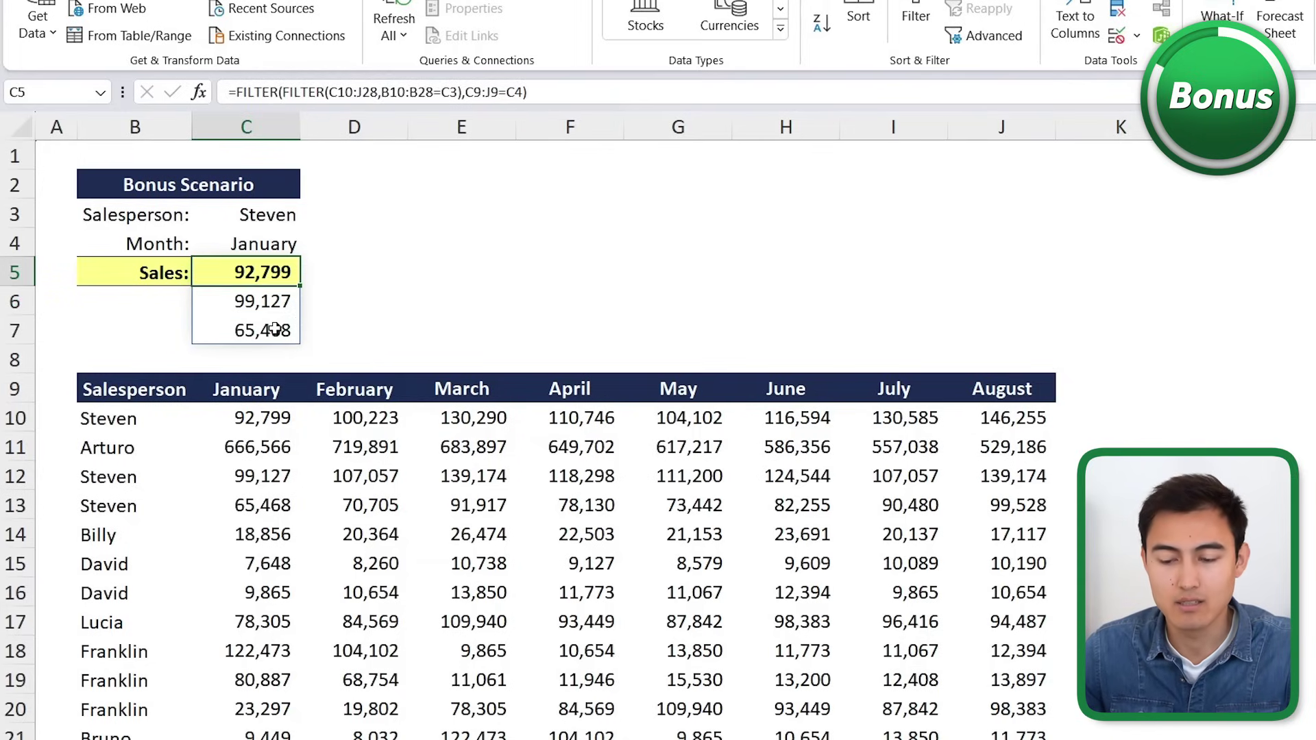
{"action": "left_click", "coordinate": [237, 92]}
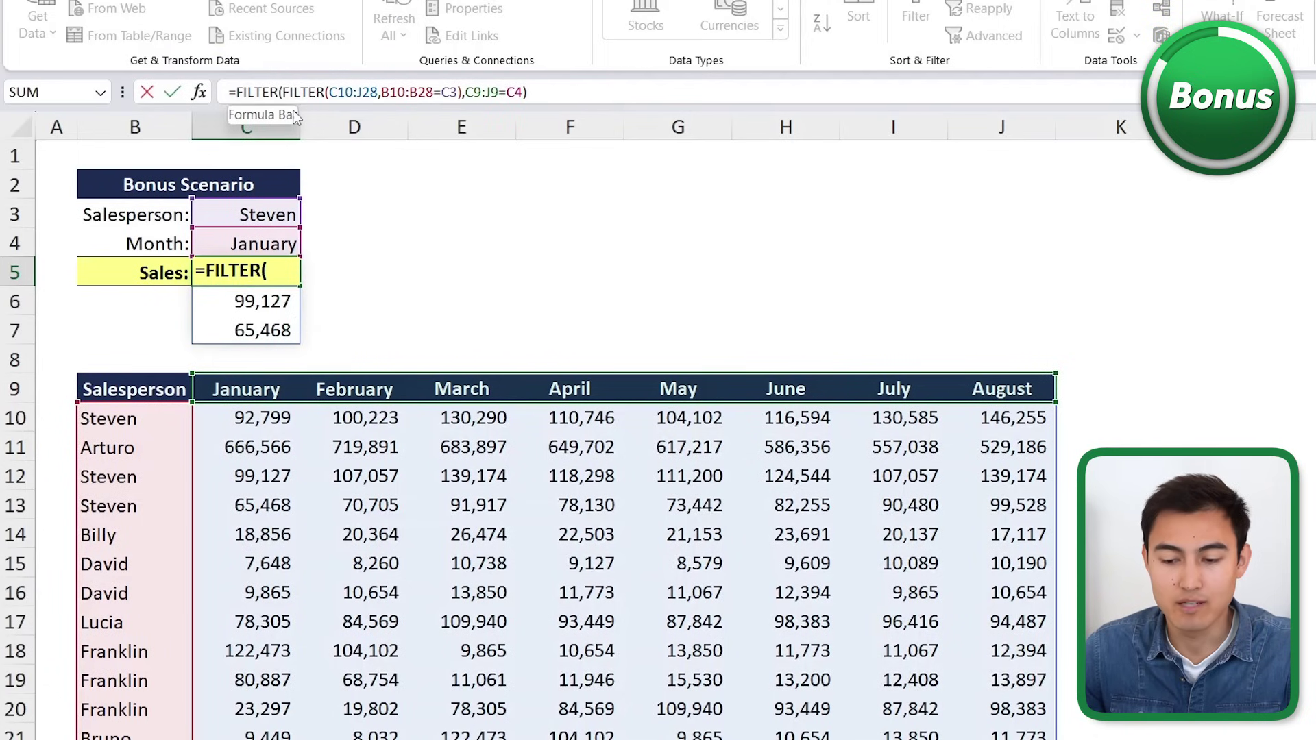
{"action": "type", "text": "sum"}
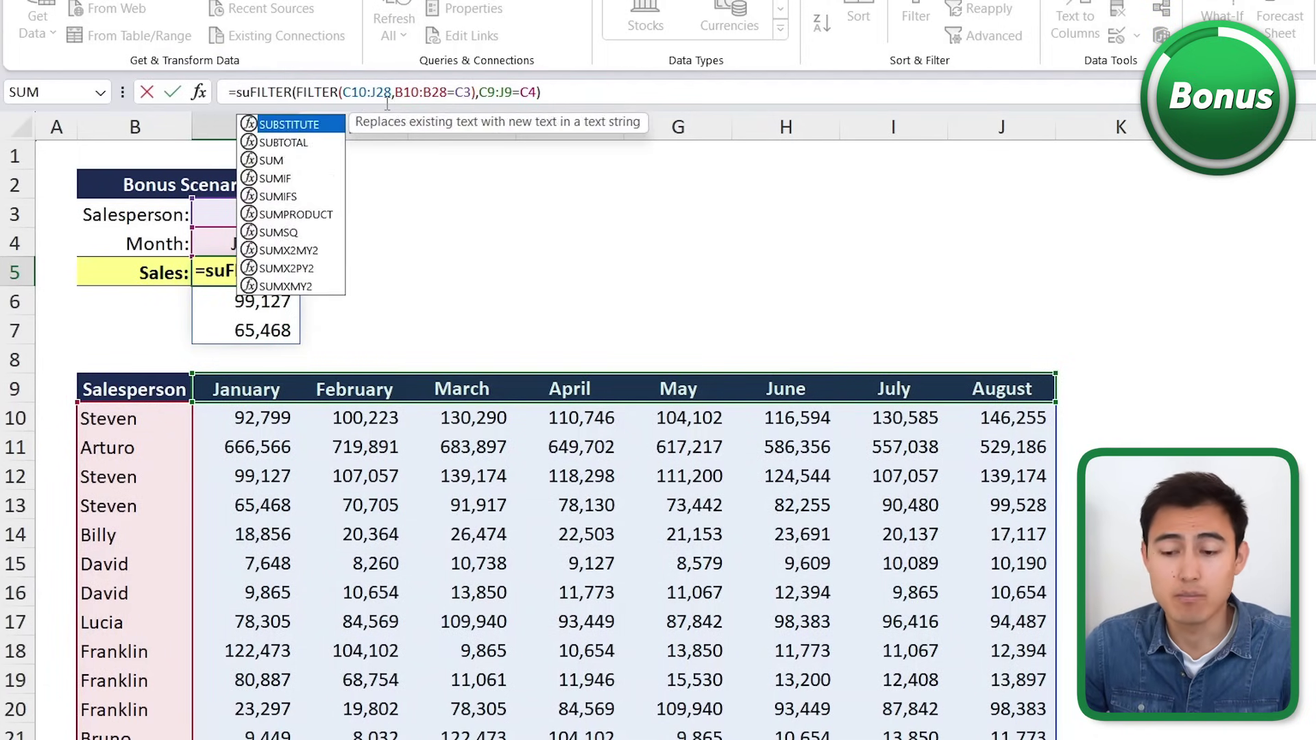
{"action": "key", "text": "Tab"}
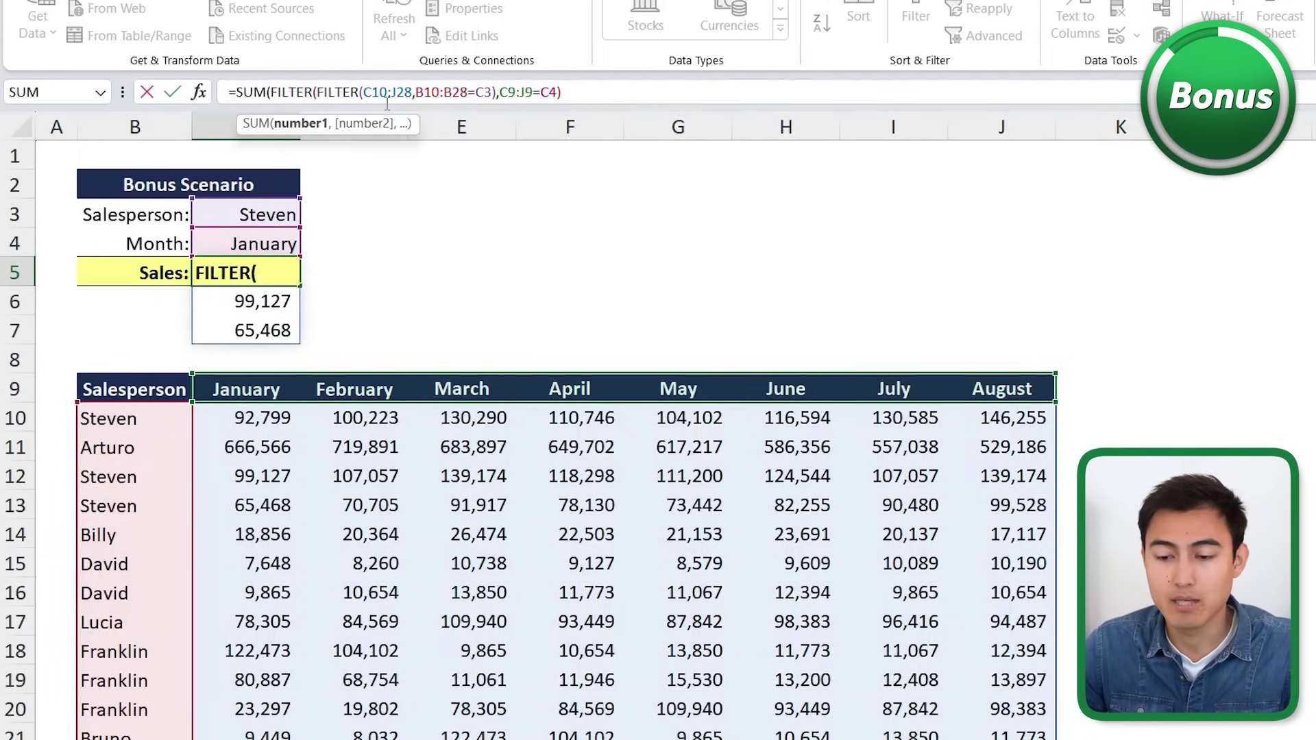
{"action": "left_click", "coordinate": [575, 92]}
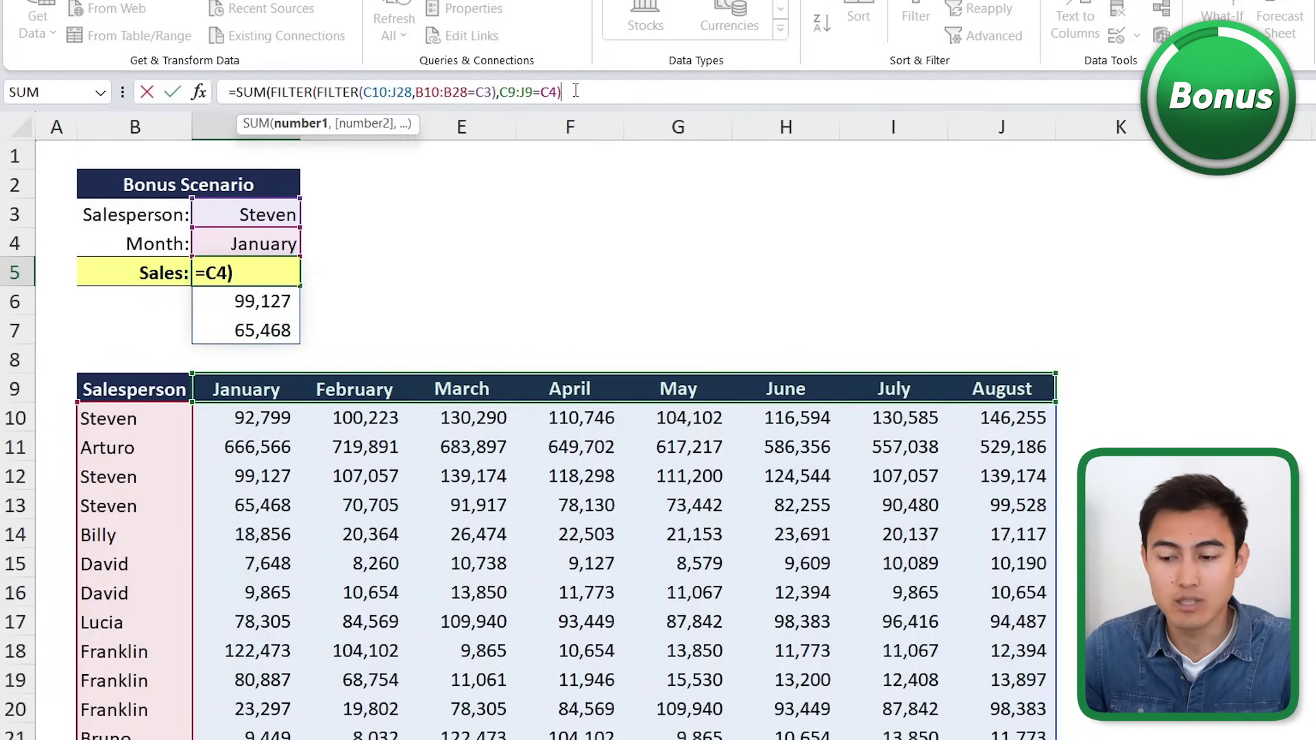
{"action": "type", "text": ")"}
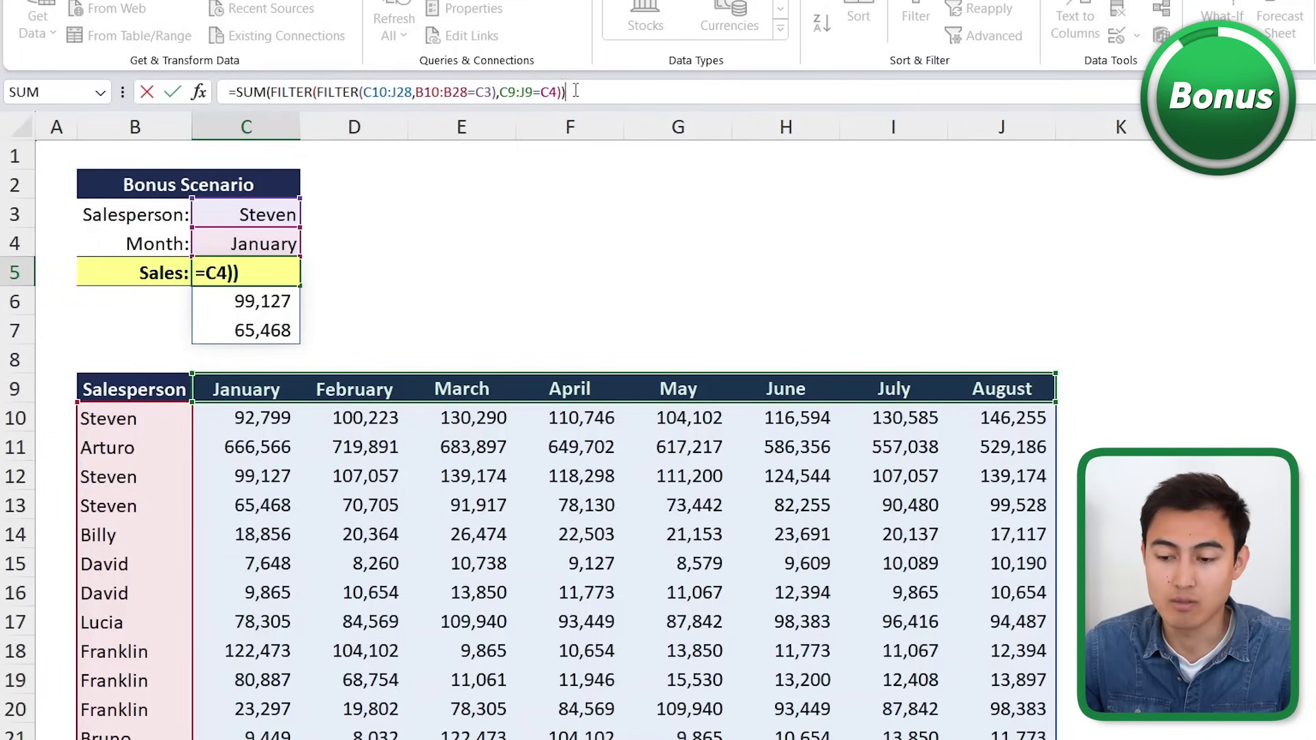
{"action": "key", "text": "Return"}
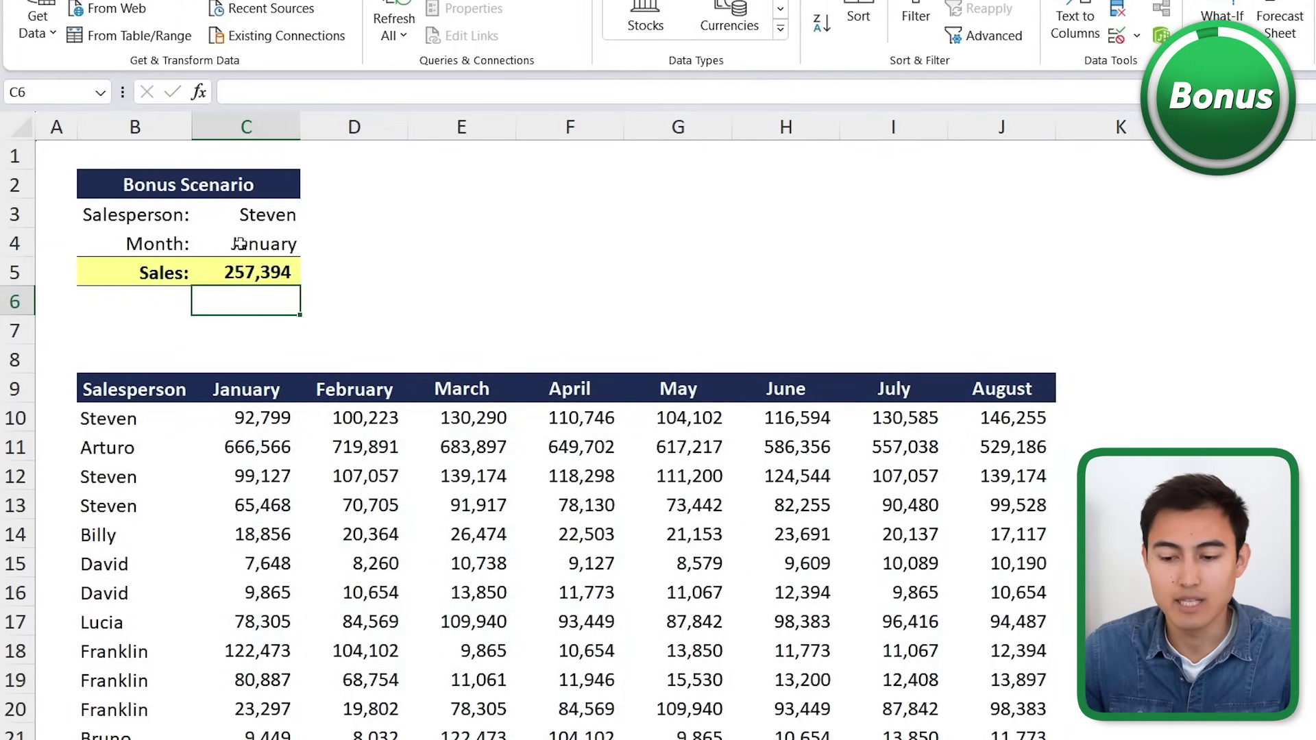
Change the salesperson in C3 to Billy so Sales shows 136,103.
{"action": "key", "text": "Up"}
{"action": "key", "text": "Up"}
{"action": "key", "text": "Up"}
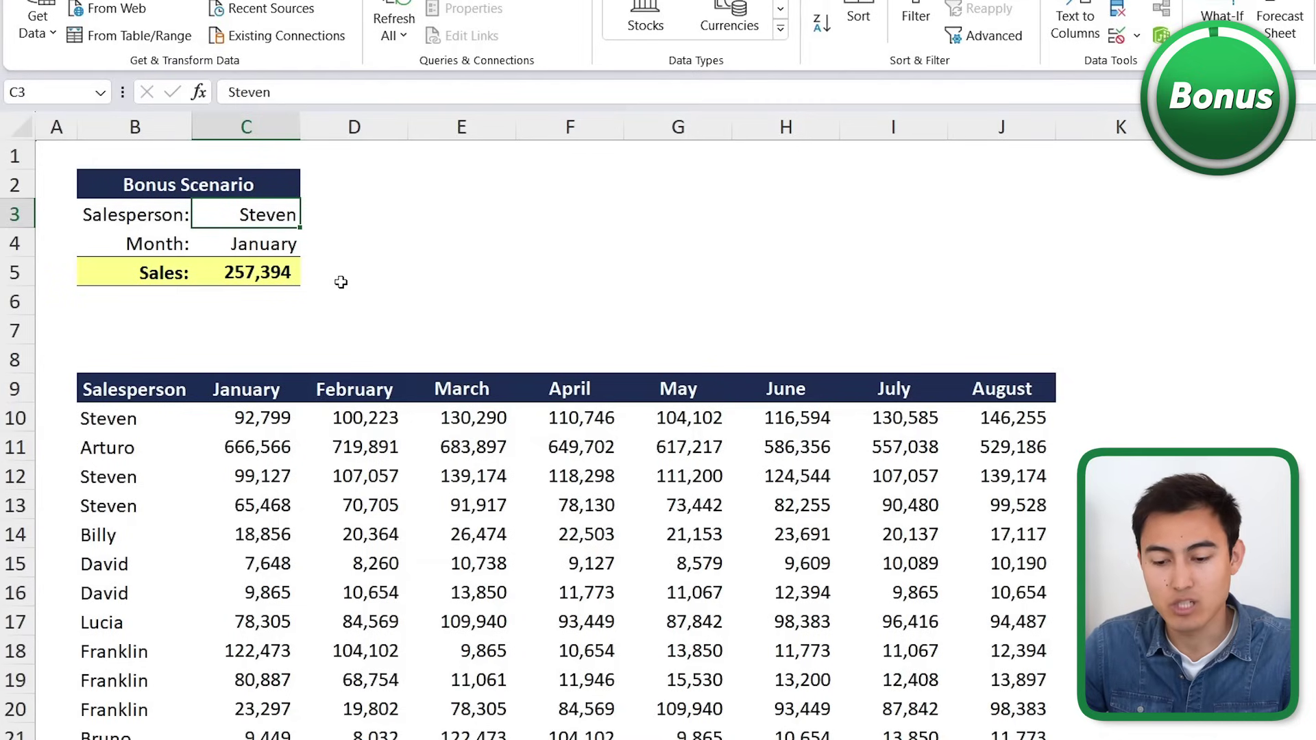
{"action": "type", "text": "Billy"}
{"action": "key", "text": "Return"}
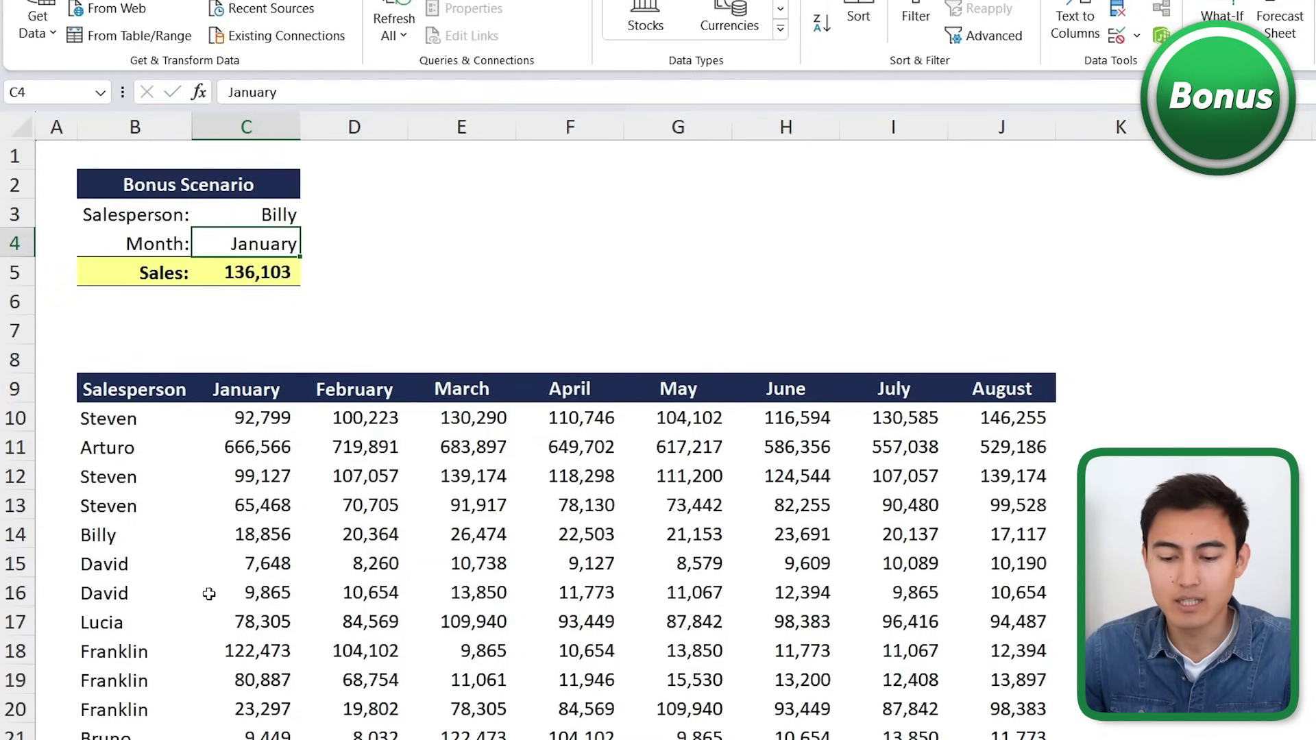
{"action": "scroll", "coordinate": [209, 594], "scroll_direction": "down", "scroll_amount": 2}
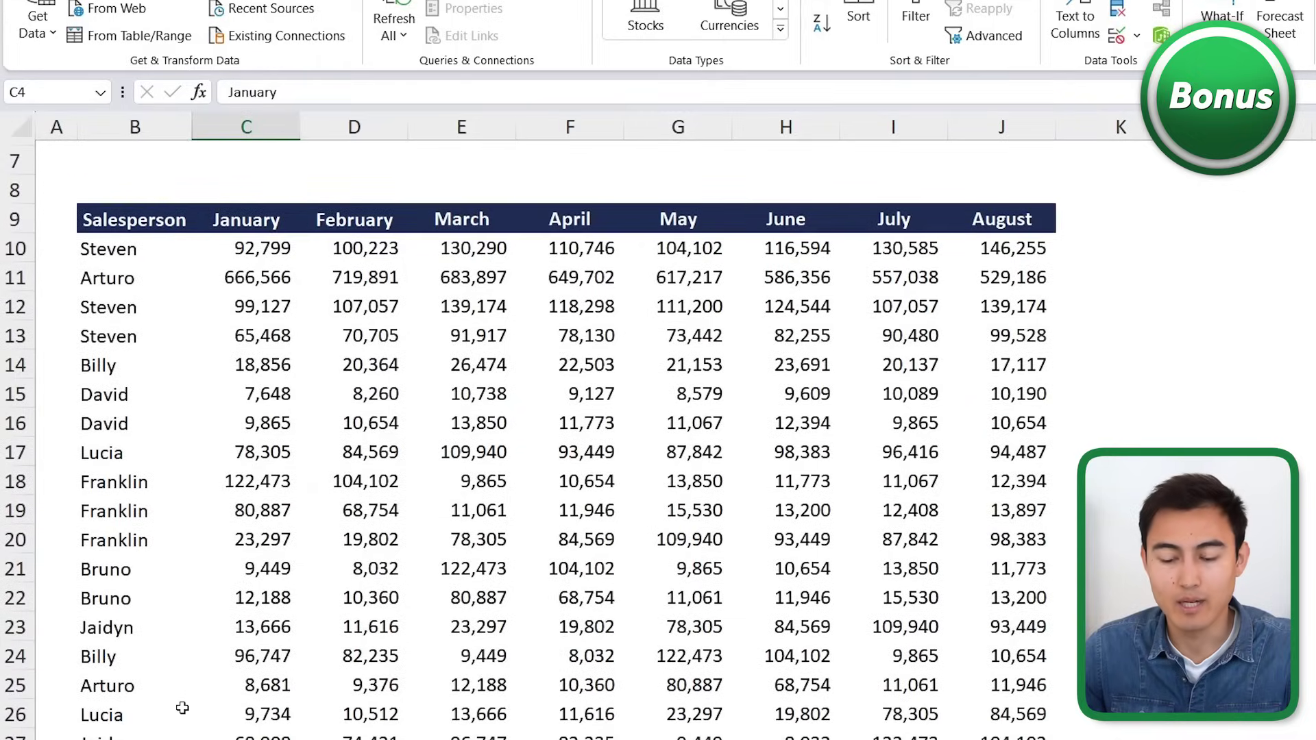